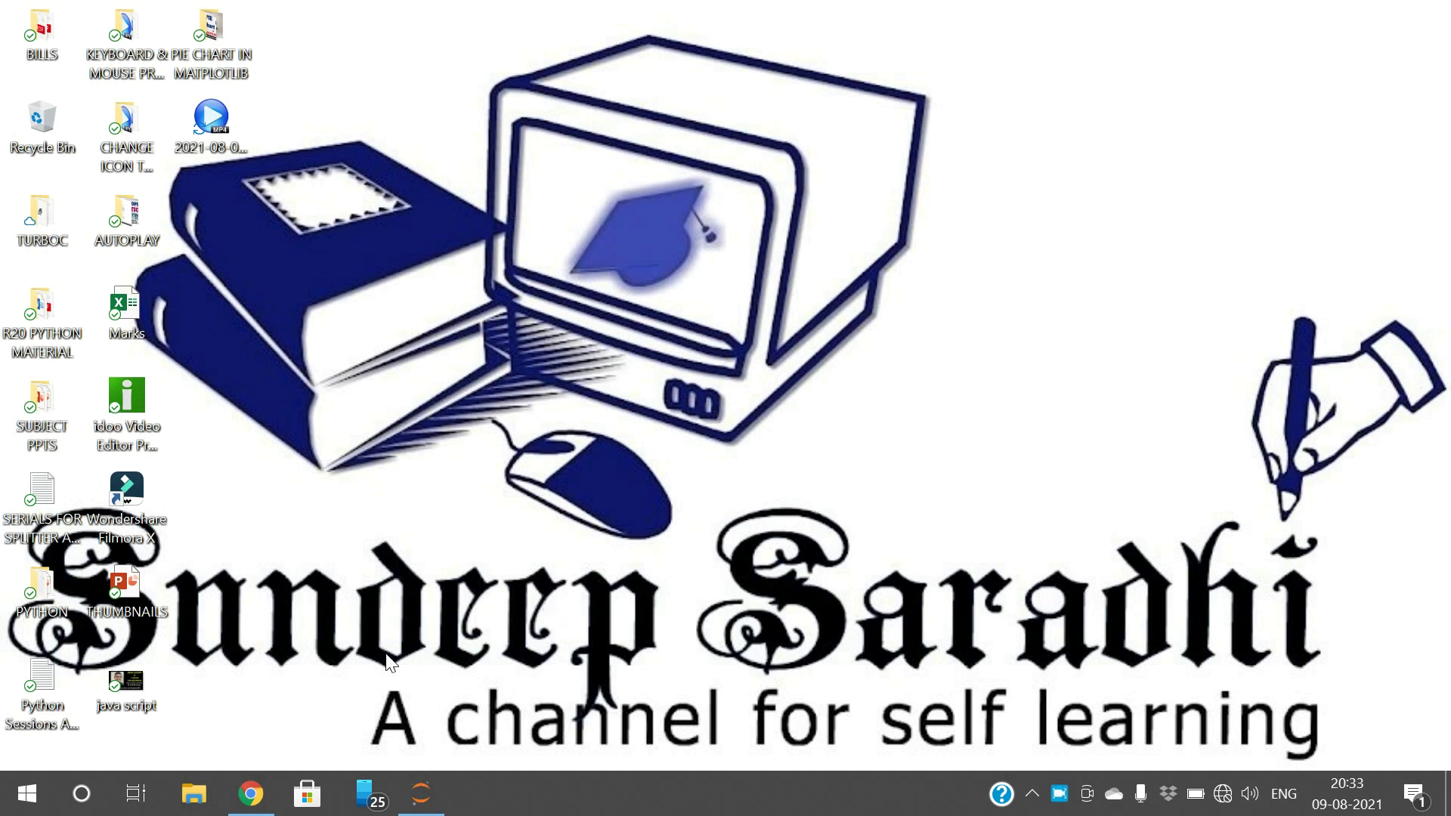
Step: In the Untitled39 notebook, write 'from matplotlib import pyplot as plt' and start a new line
click(421, 794)
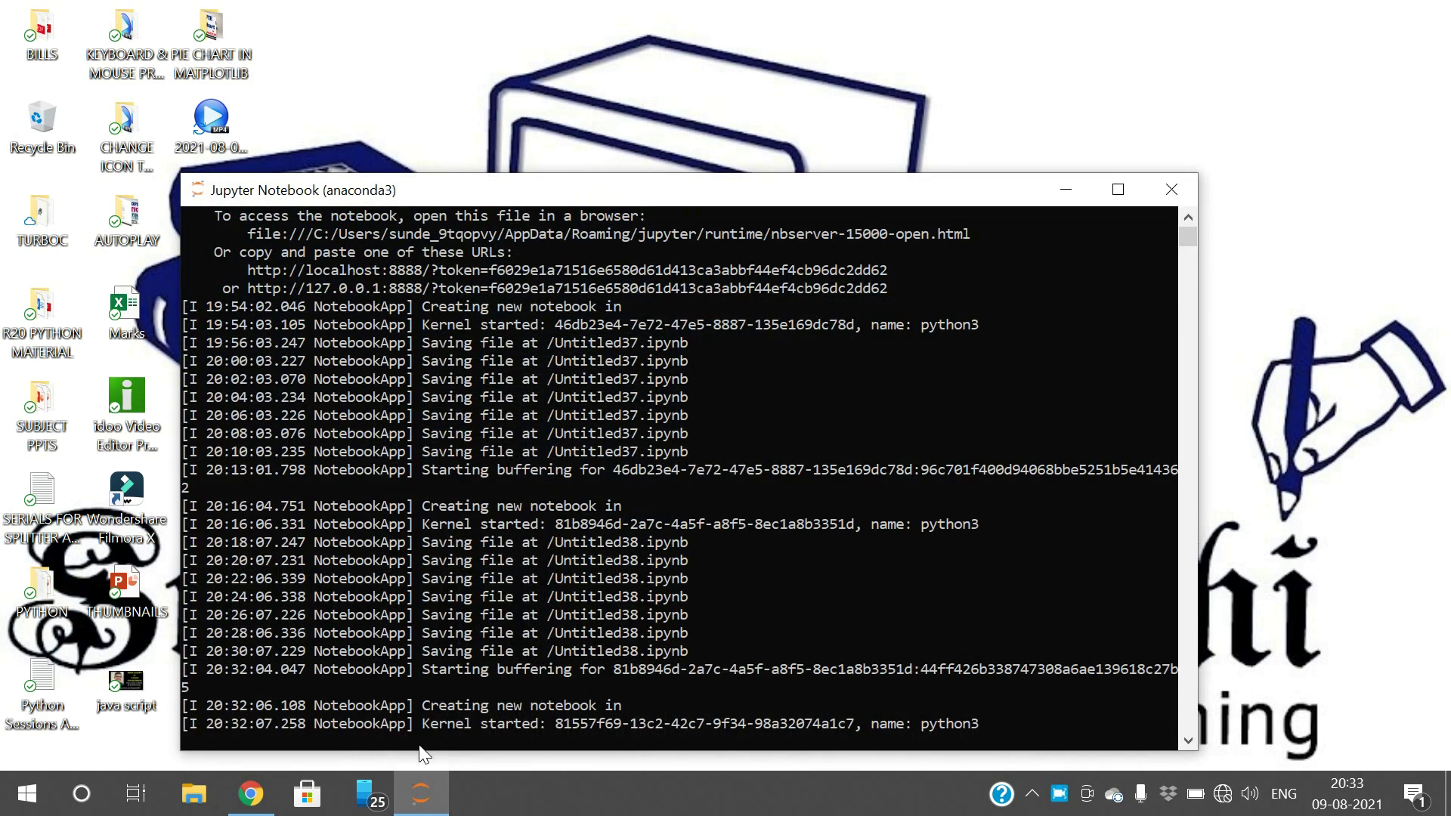
click(421, 794)
click(249, 794)
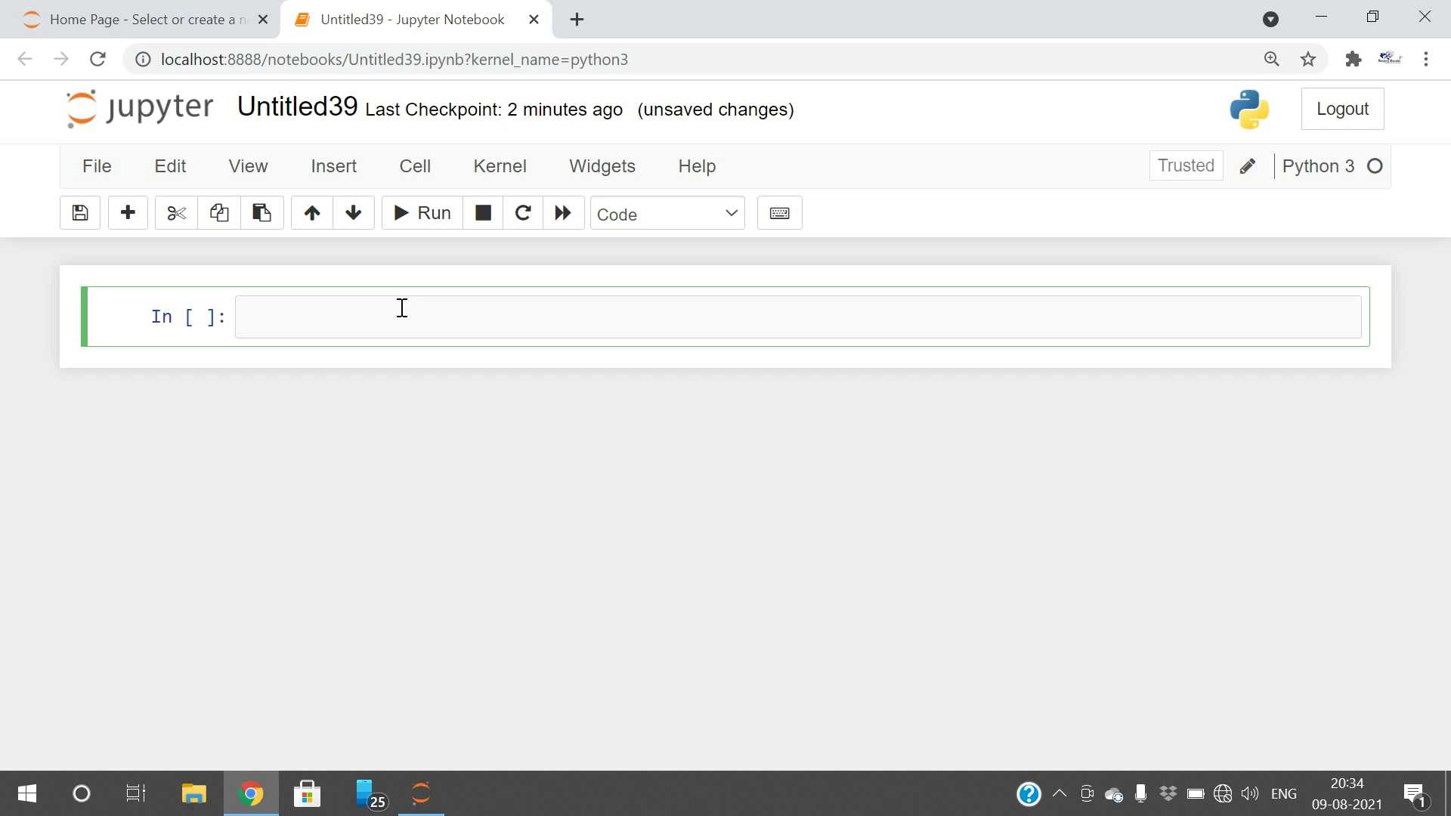
text(from )
text(matplo)
text(tlib imp)
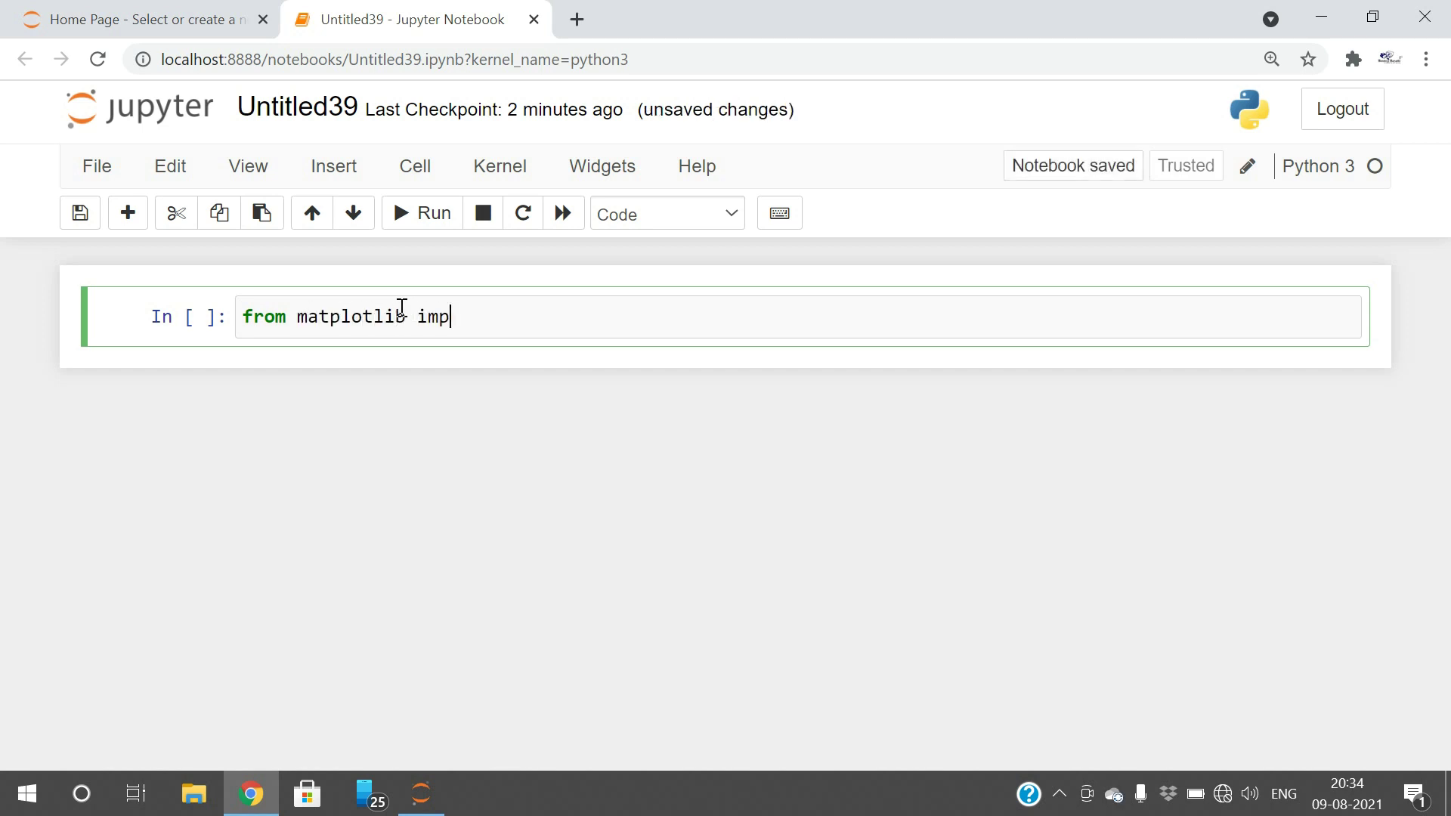
text(ort )
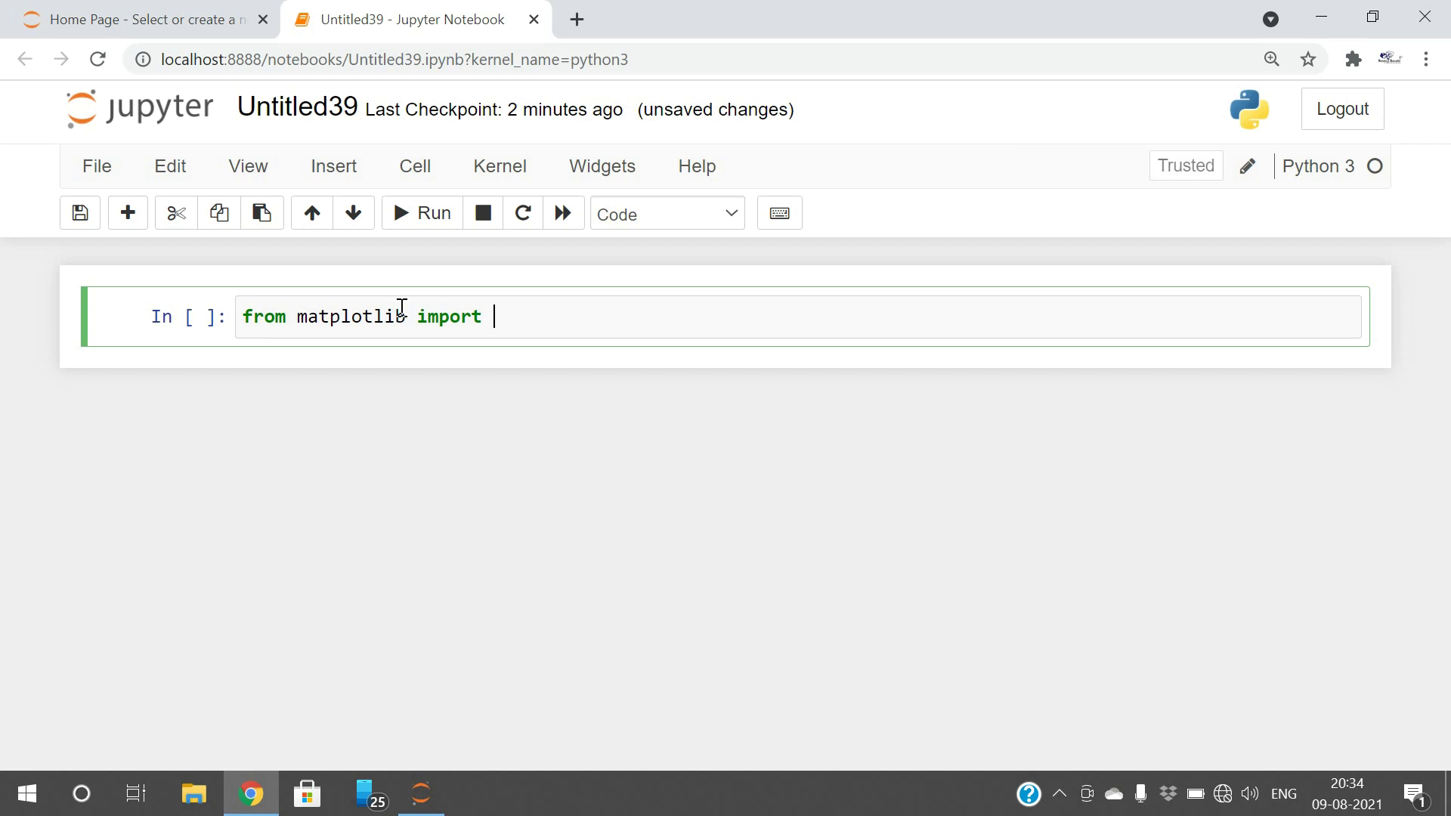
text(py)
text(plot as p)
text(lt)
key(Return)
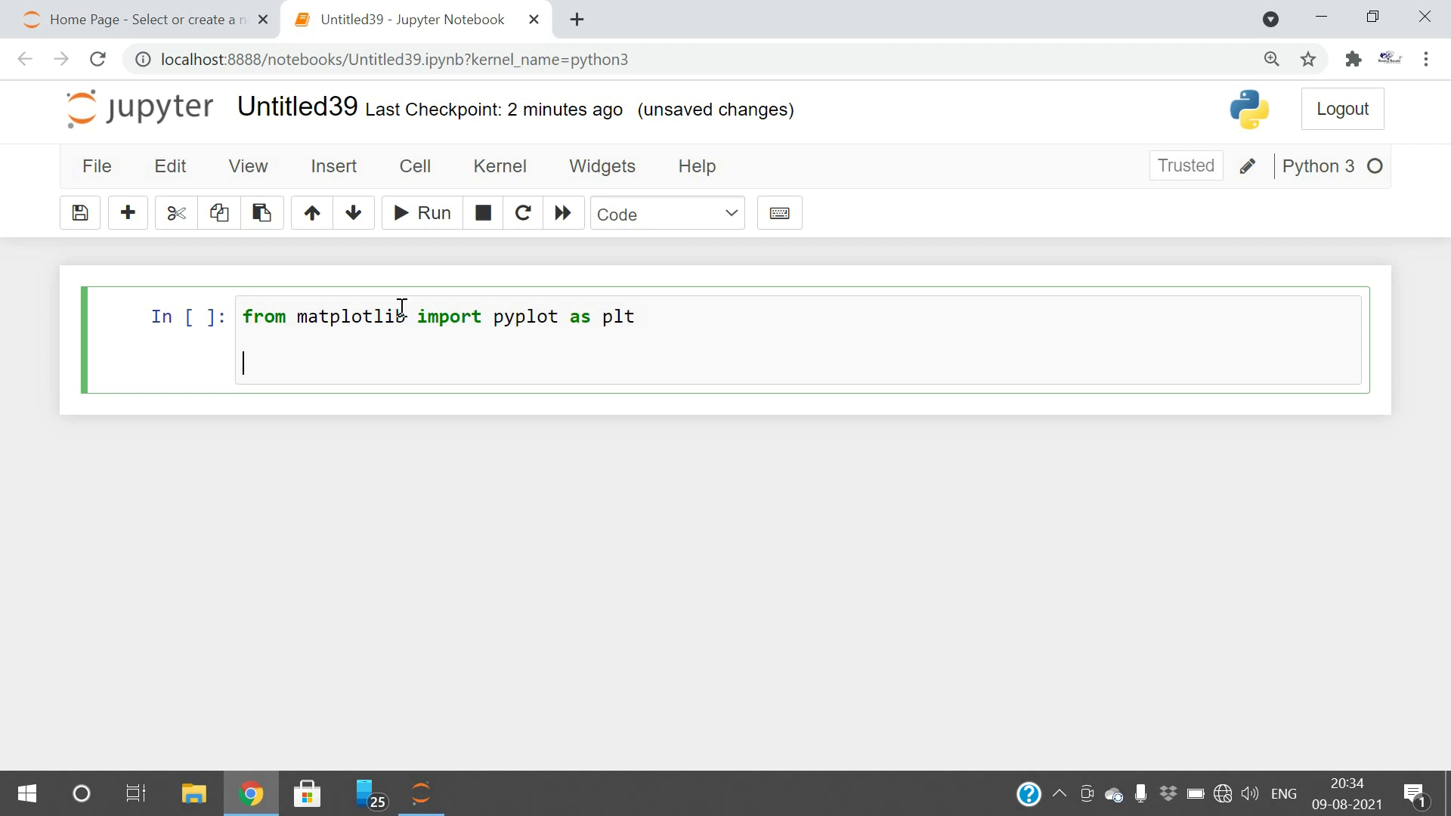
text(marks)
text([)
text(90,5)
text(0,40,)
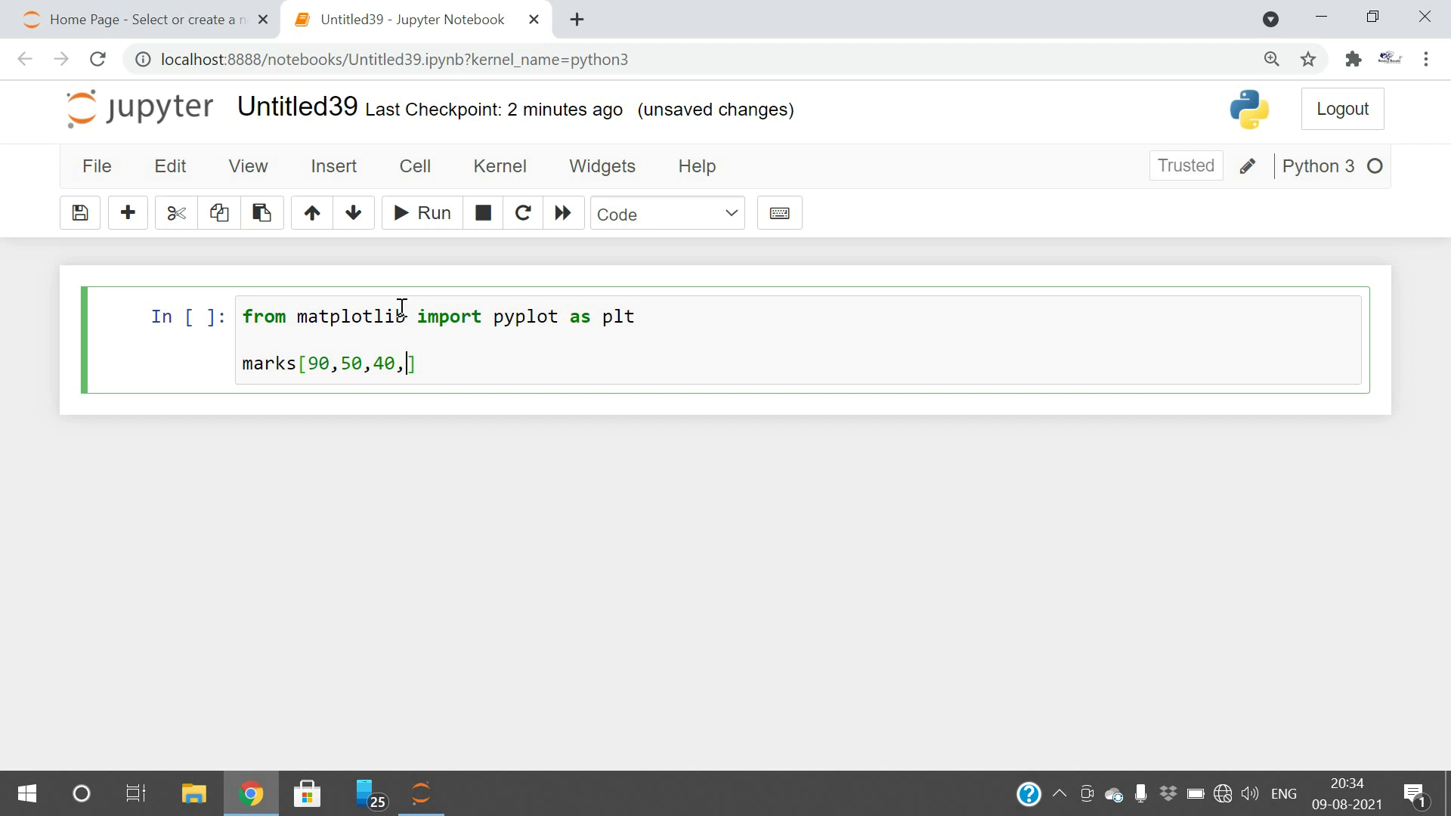
text(60,5)
text(5,44,)
text(30,)
text(10,3)
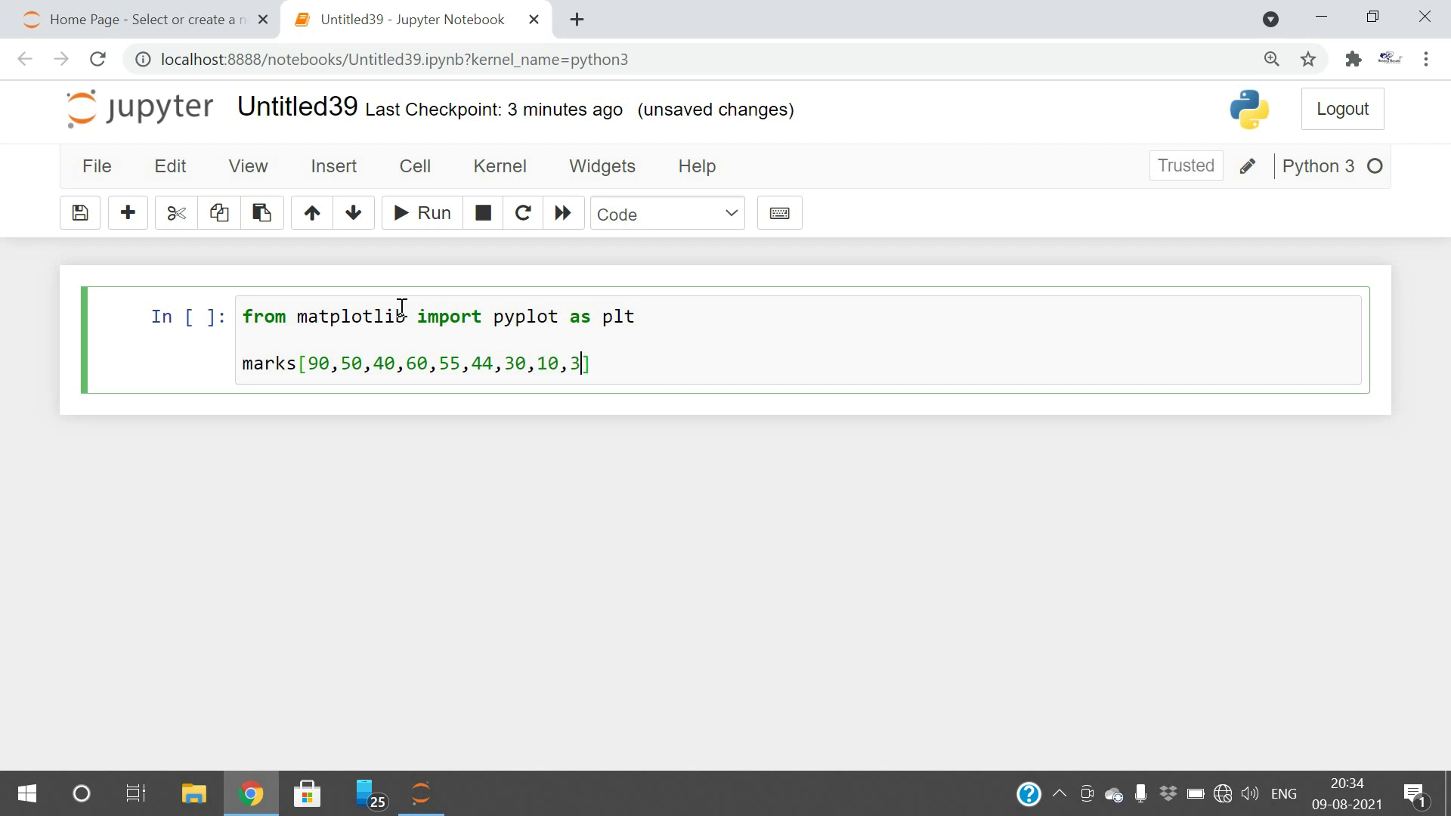
text(4)
text(,)
text(84)
Step: Write marks=[90,50,40,60,55,44,30,10,34,84] on the cell's second line
key(Right)
key(Return)
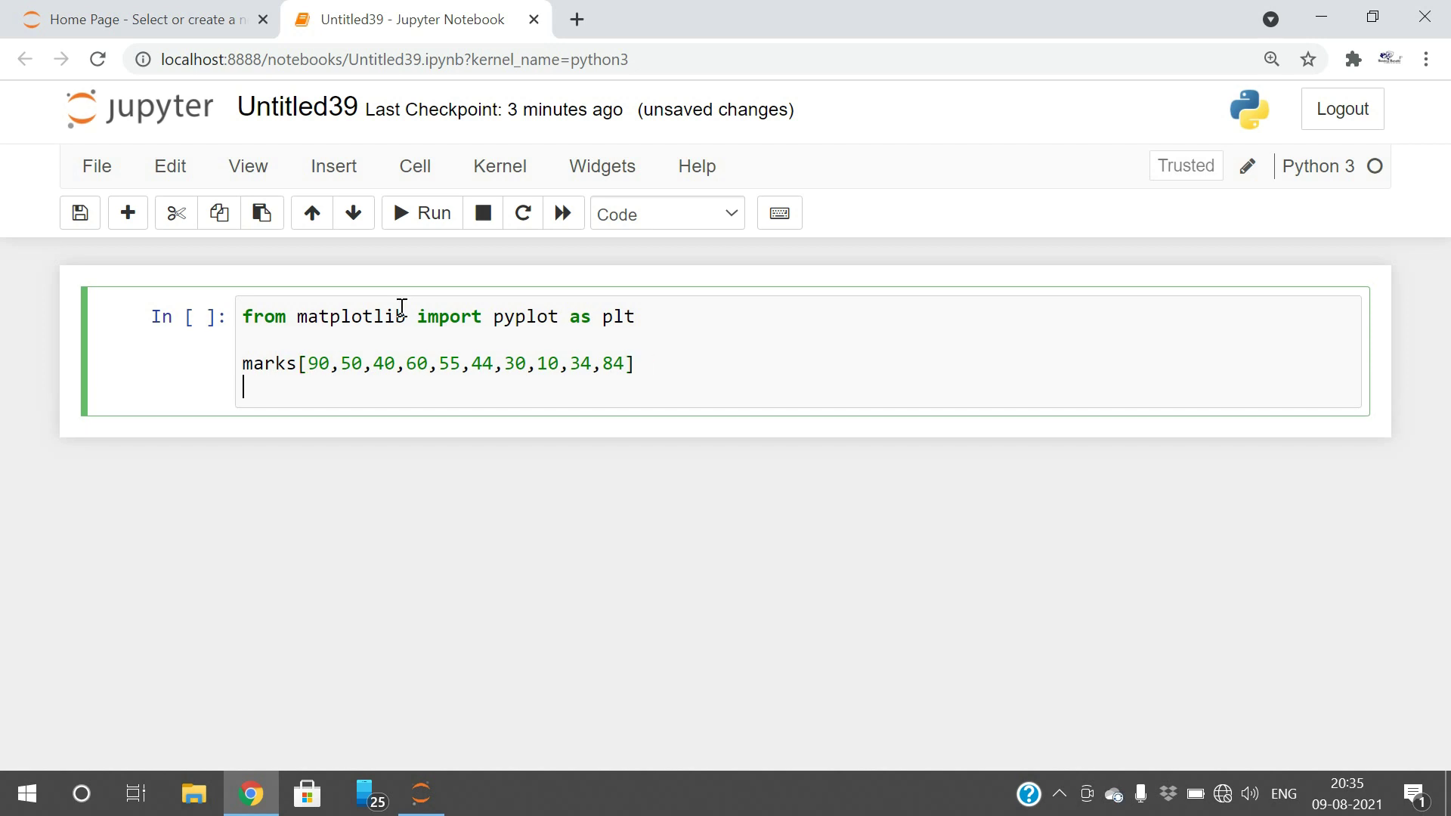
key(Right)
key(Right)
text(=)
key(Down)
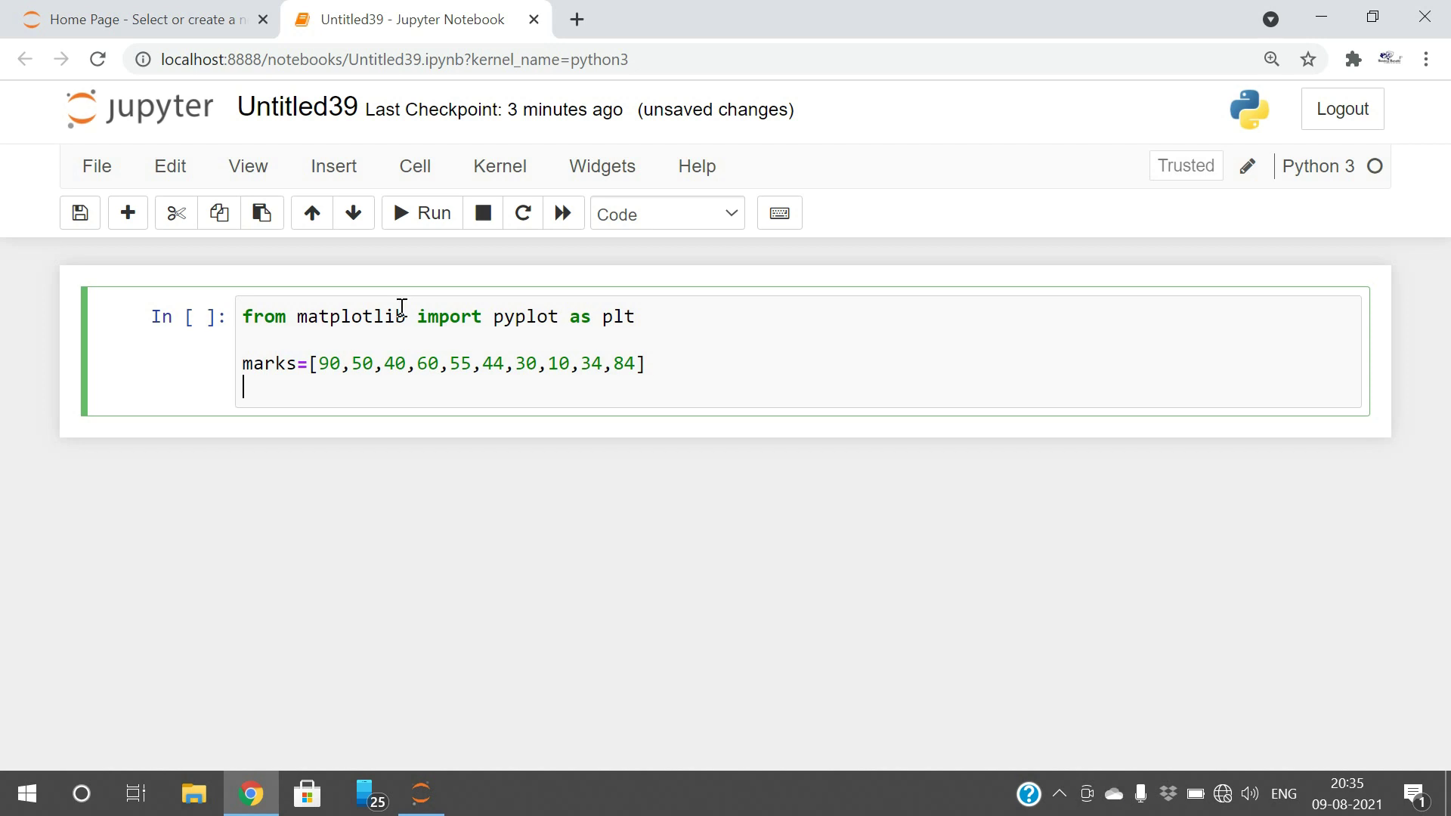
text(in)
Step: Add grade_intervals=[0,35,70,100], correcting 60 to 70, with blank lines below
key(BackSpace)
key(BackSpace)
text(grade_)
text(intervals)
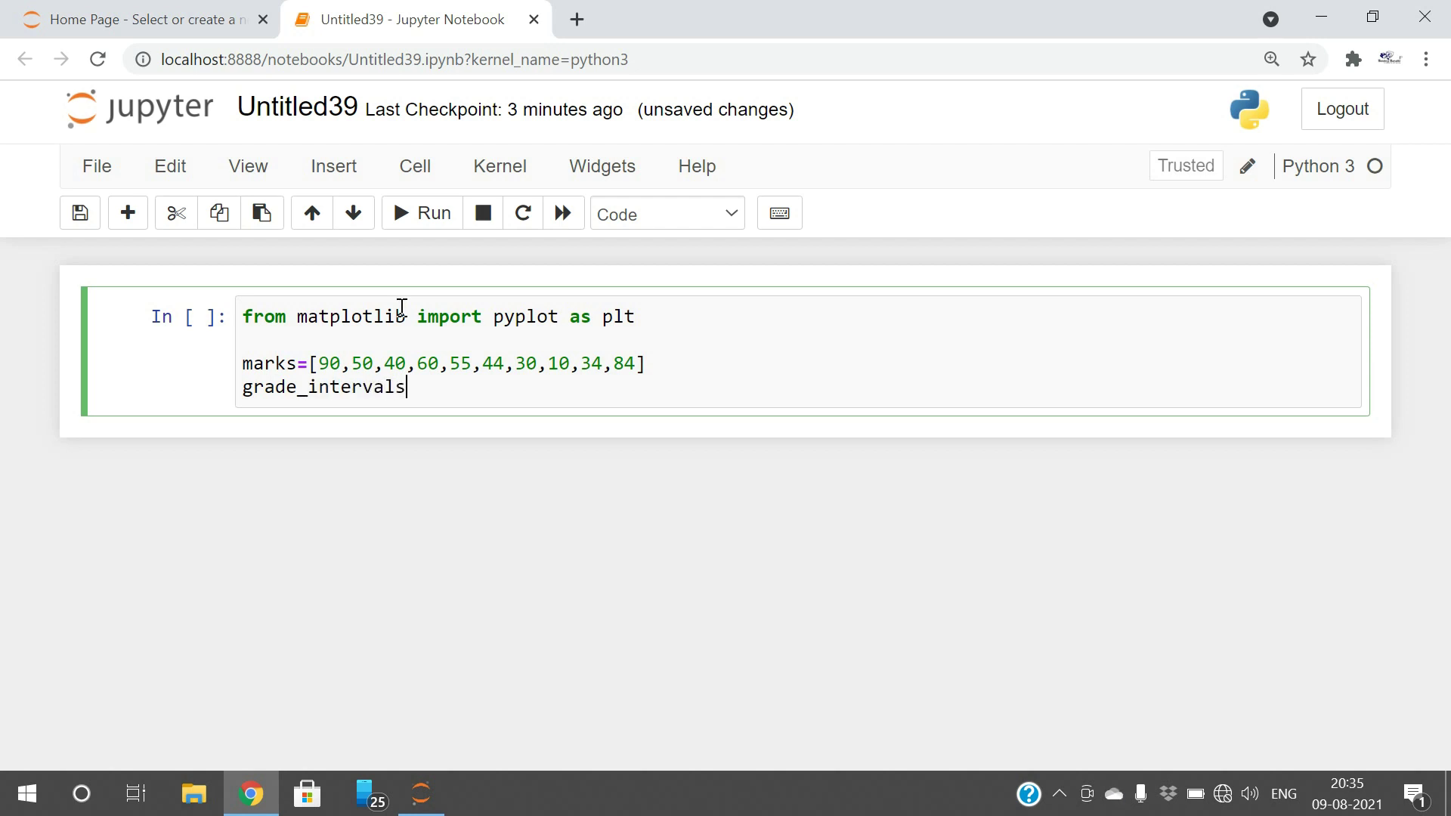
text(=)
text([0)
text(,)
text(3)
text(5,)
text(60)
text(,)
key(BackSpace)
key(BackSpace)
key(BackSpace)
text(70)
text(,)
text(100)
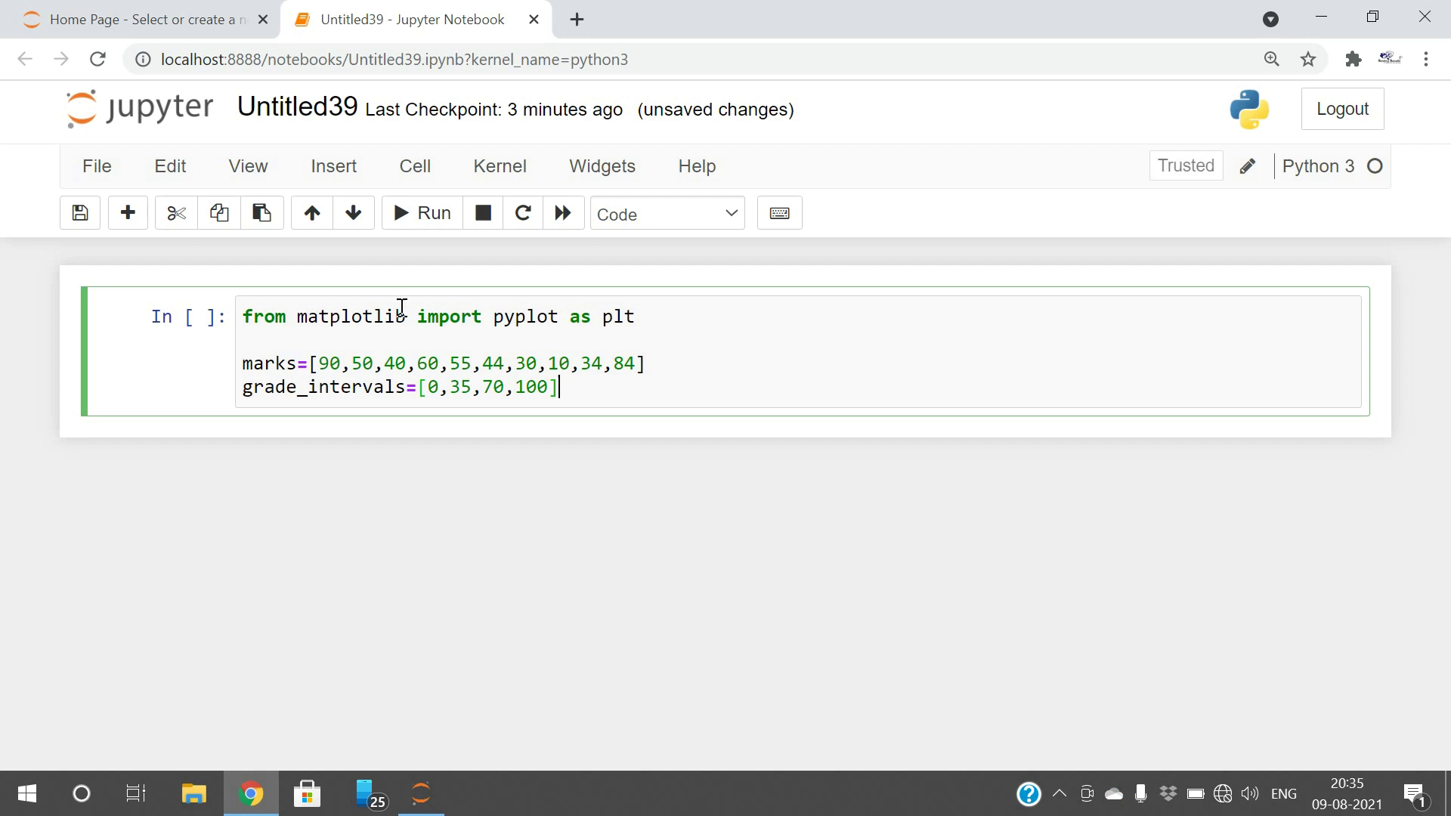
key(Return)
key(Return)
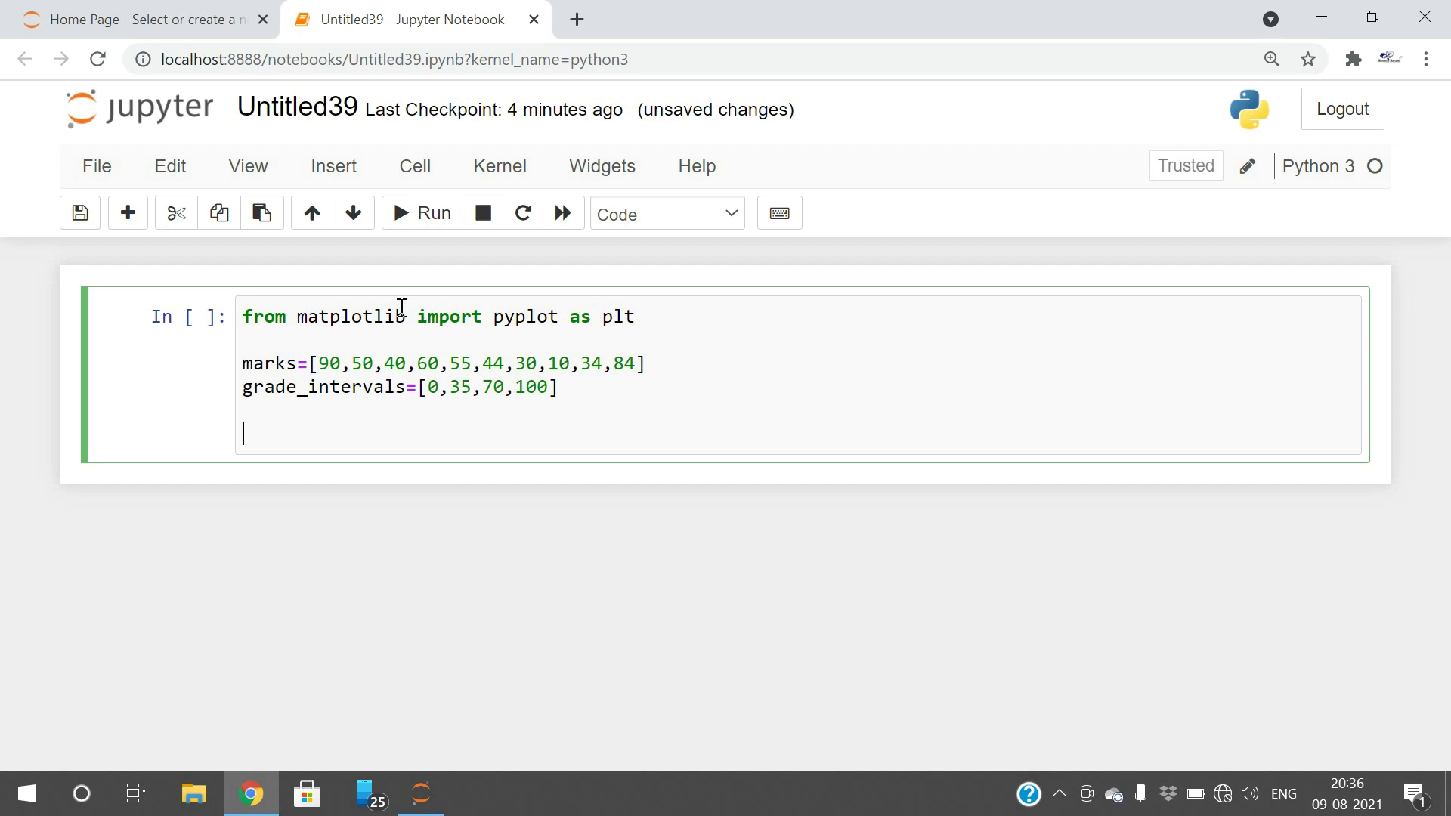
text(plt.hist)
text(()
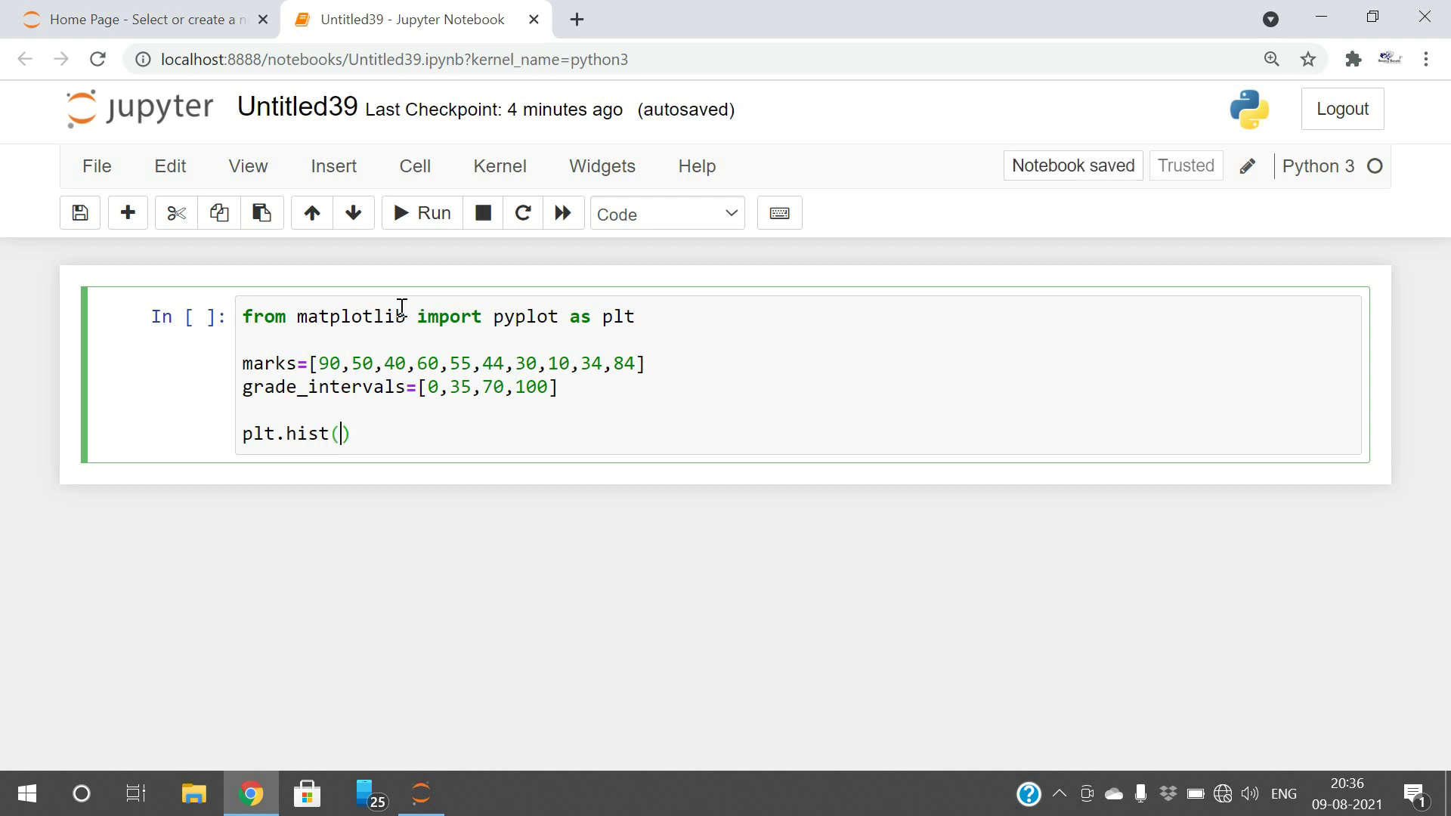
text(marks,)
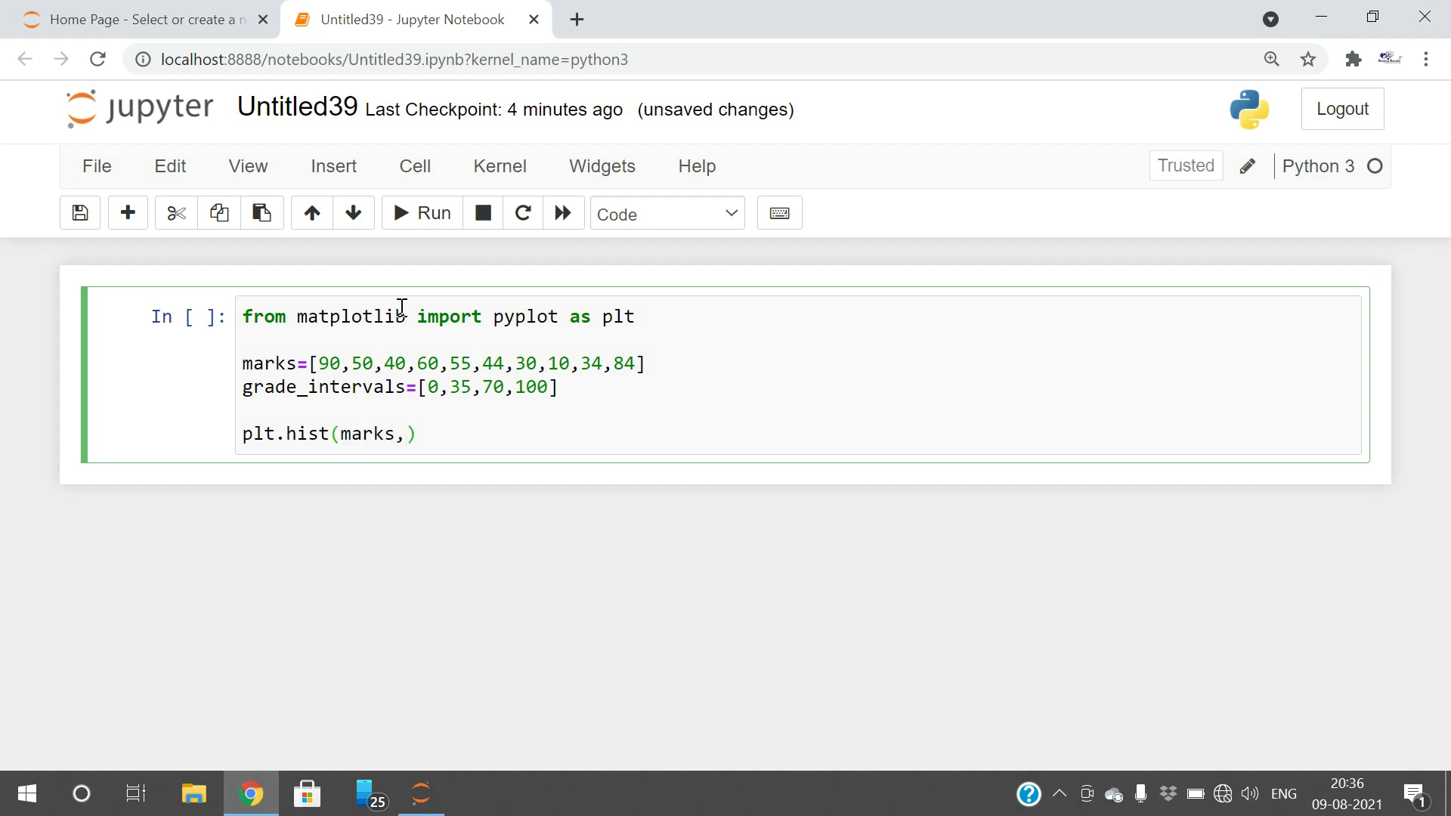
text(grade_int)
text(ervas)
Step: Write plt.hist(marks,grade_intervals) and insert a set_title line above it
key(BackSpace)
text(ls)
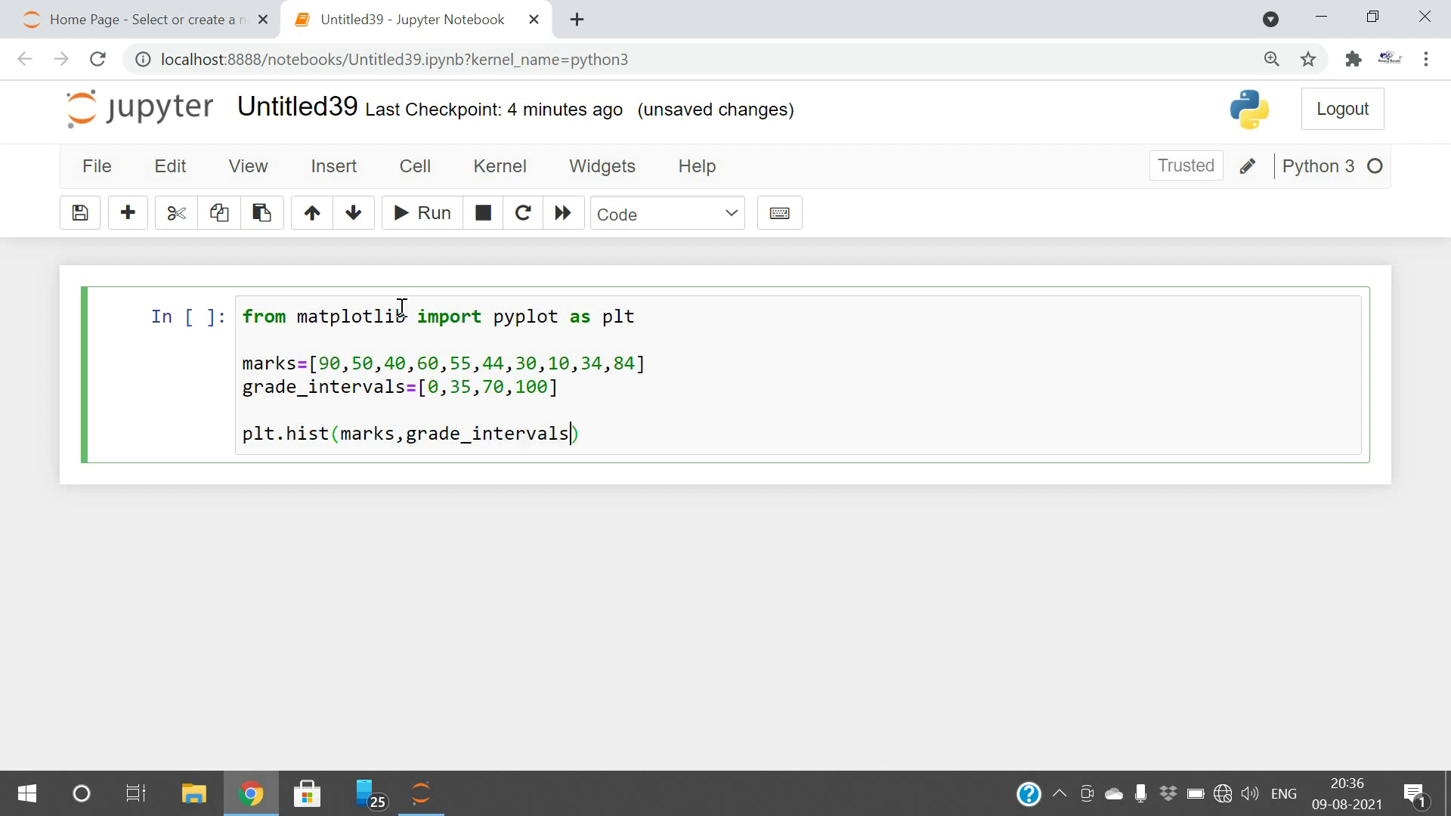
key(Up)
text(plt.)
text(s)
text(et)
text(_)
text(t)
text(tit)
key(BackSpace)
key(BackSpace)
key(BackSpace)
text(itle(")
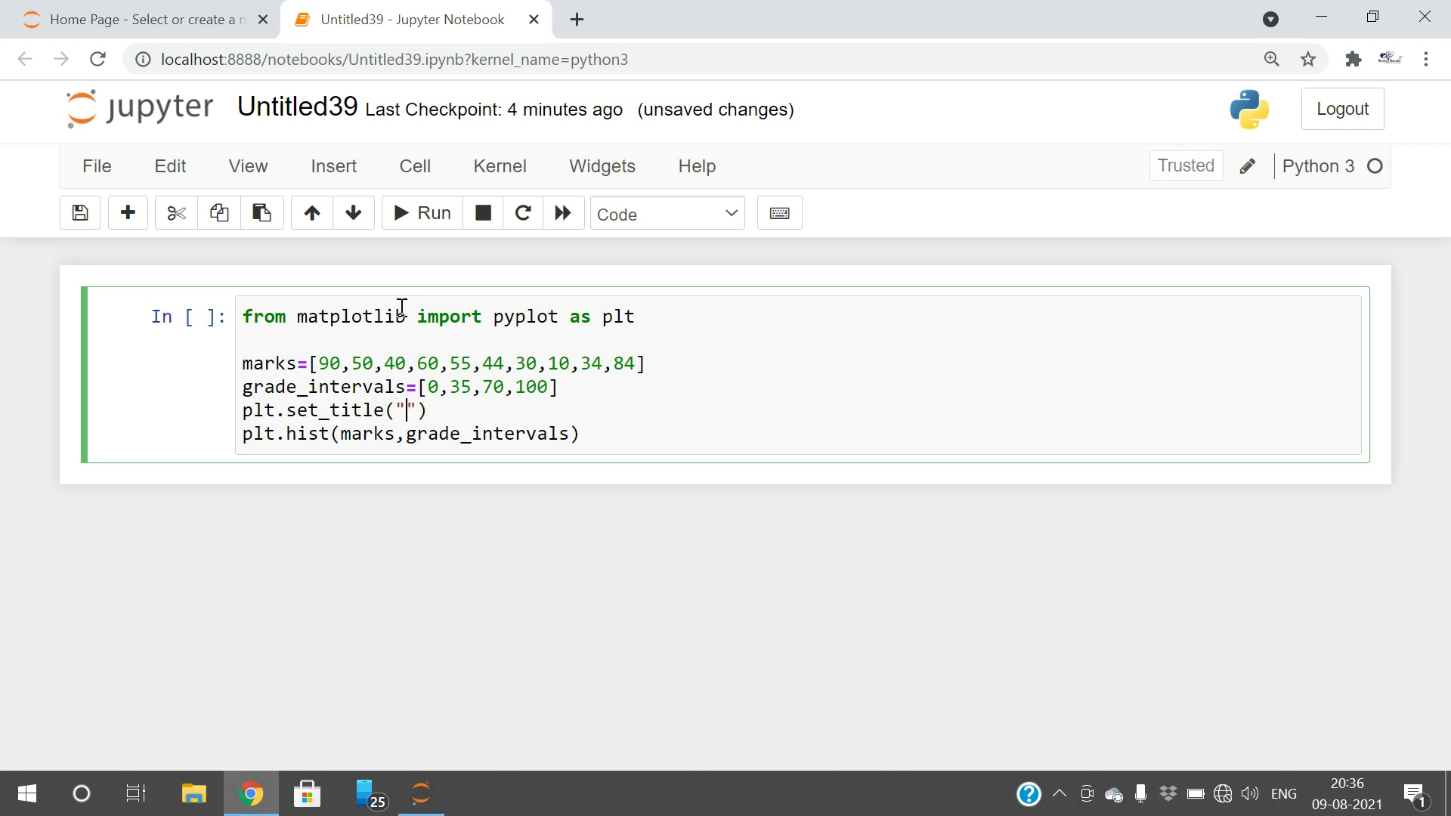
text(ST)
text(UDENT F)
text(RADE)
Step: Finish the title as "STUDENT GRADE" and begin a plt.show line below the histogram
key(BackSpace)
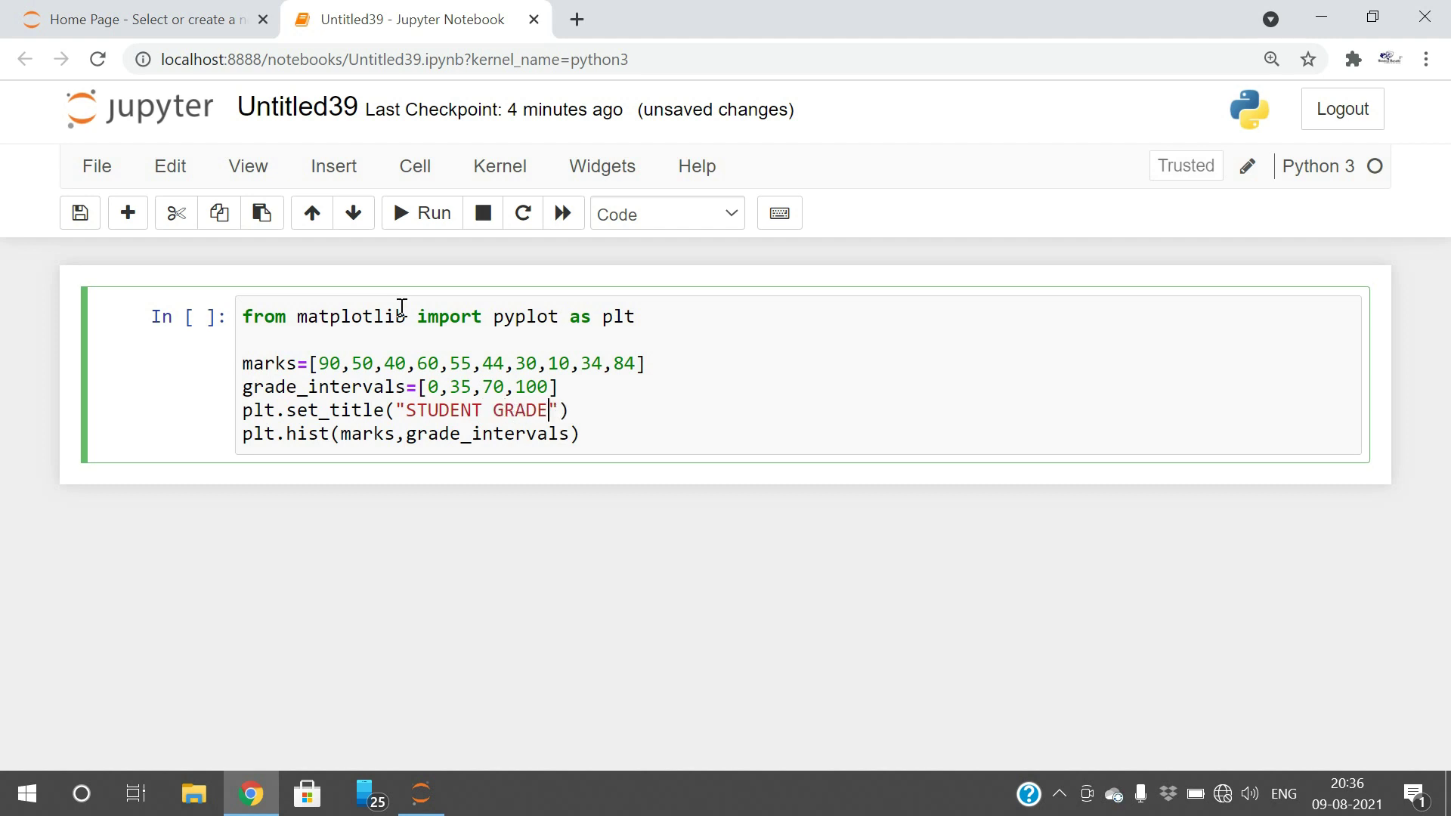
key(End)
key(Down)
key(Return)
text(PL)
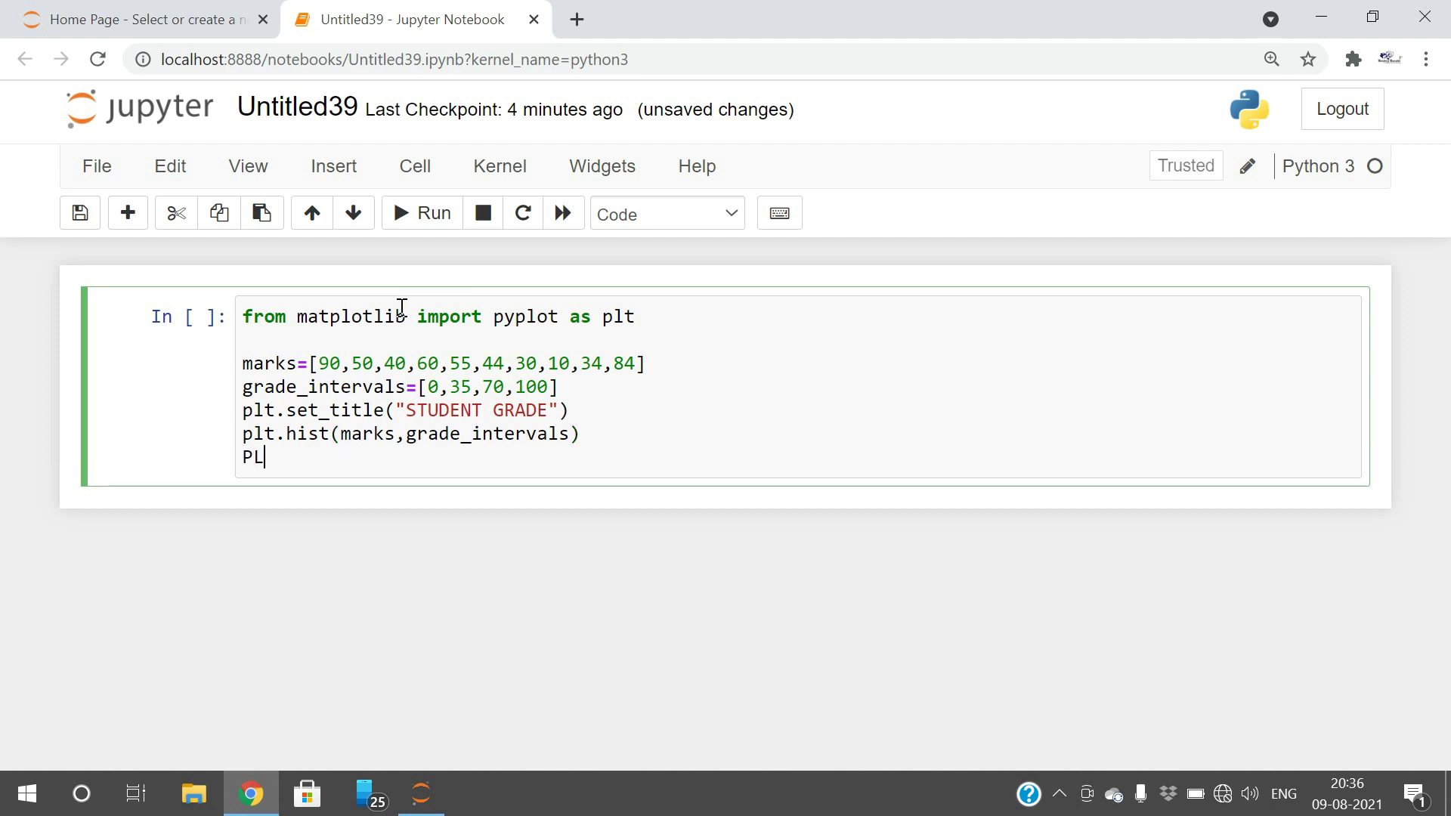
key(BackSpace)
key(BackSpace)
key(BackSpace)
key(BackSpace)
text(plt.s)
text(how())
key(shift+Return)
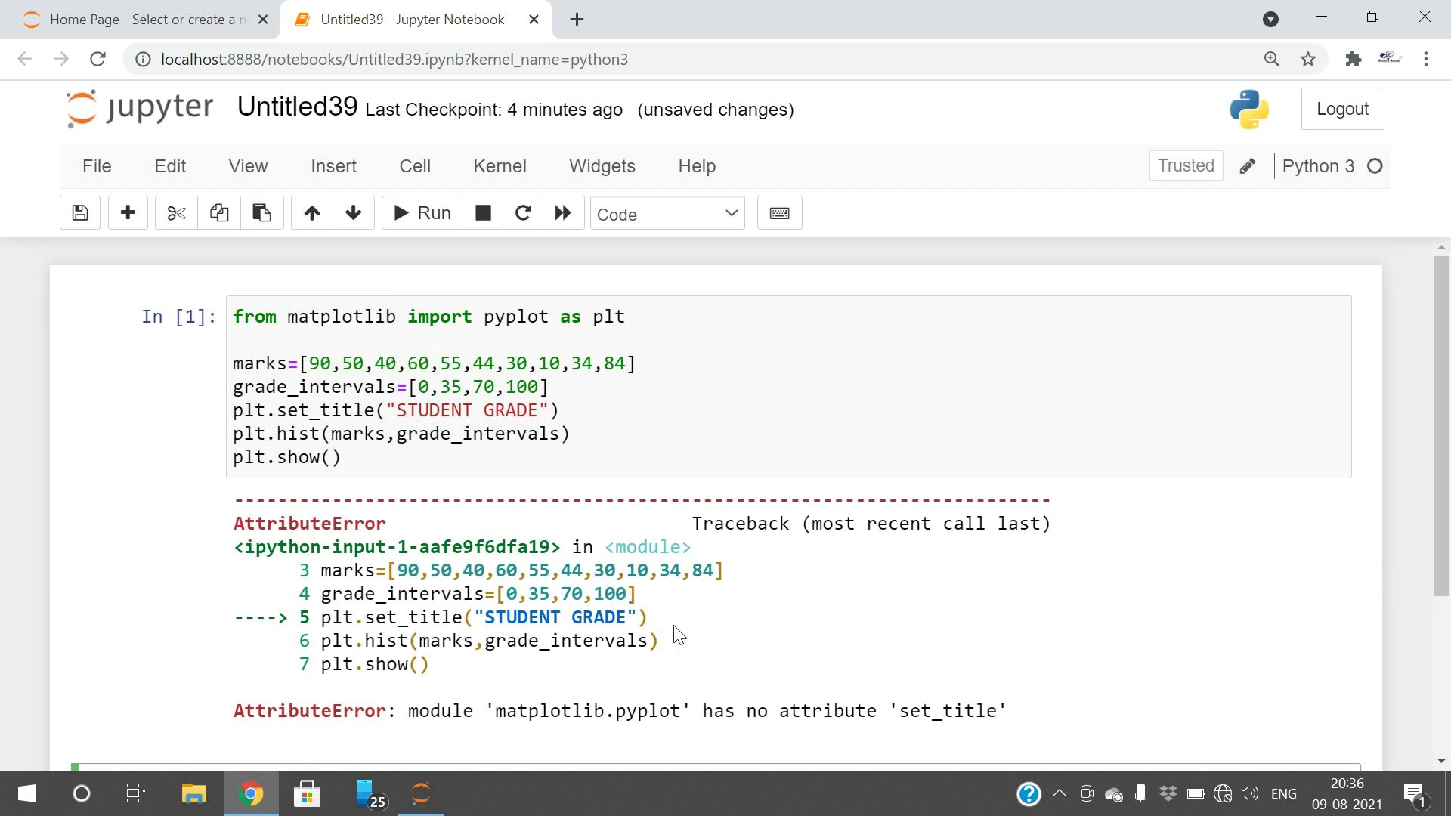
click(330, 415)
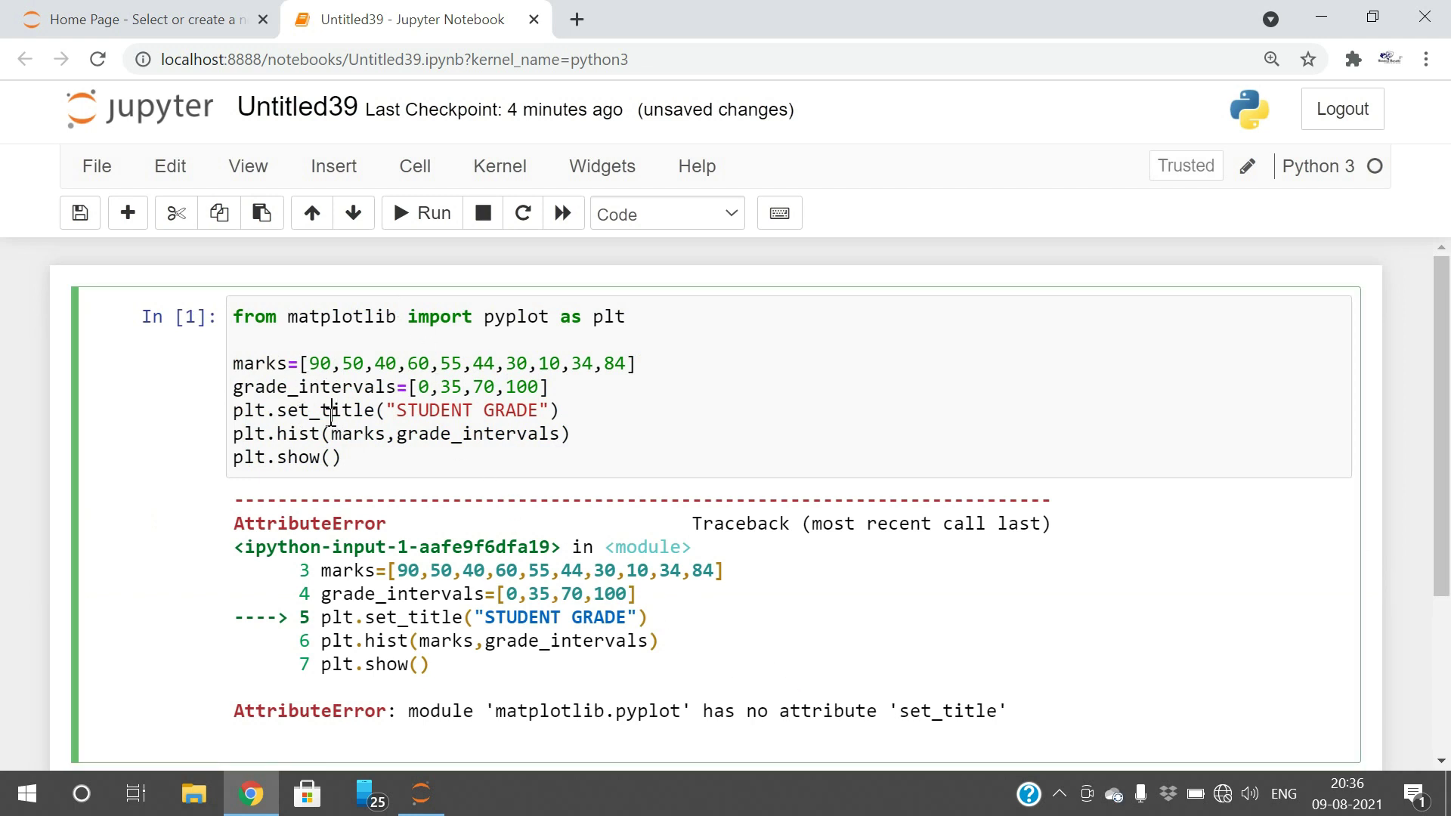
key(BackSpace)
key(BackSpace)
key(BackSpace)
key(BackSpace)
key(shift+Return)
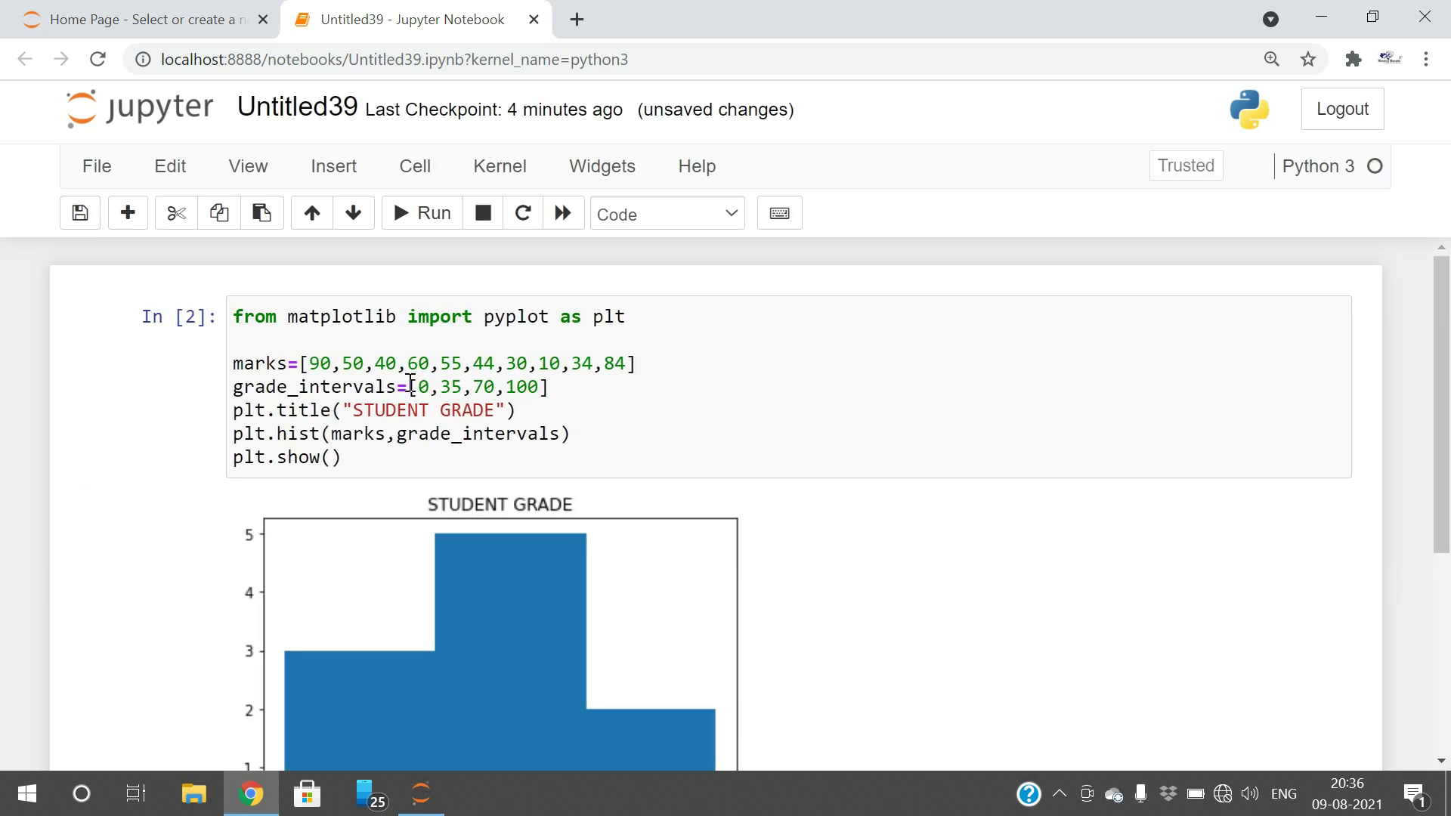
scroll(465, 386, down, 2)
scroll(380, 541, down, 1)
scroll(539, 584, up, 1)
scroll(479, 627, up, 1)
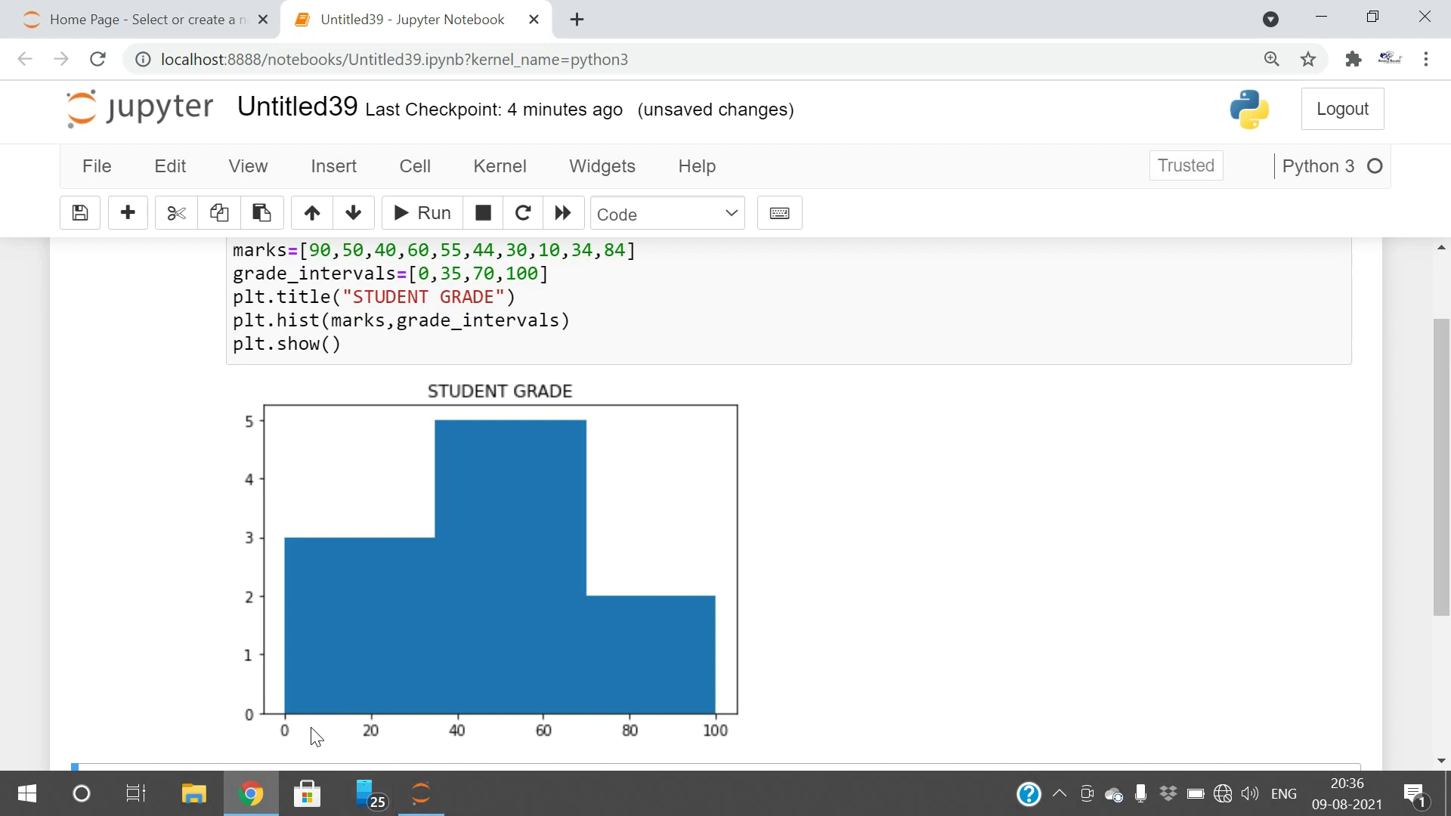
scroll(340, 658, up, 2)
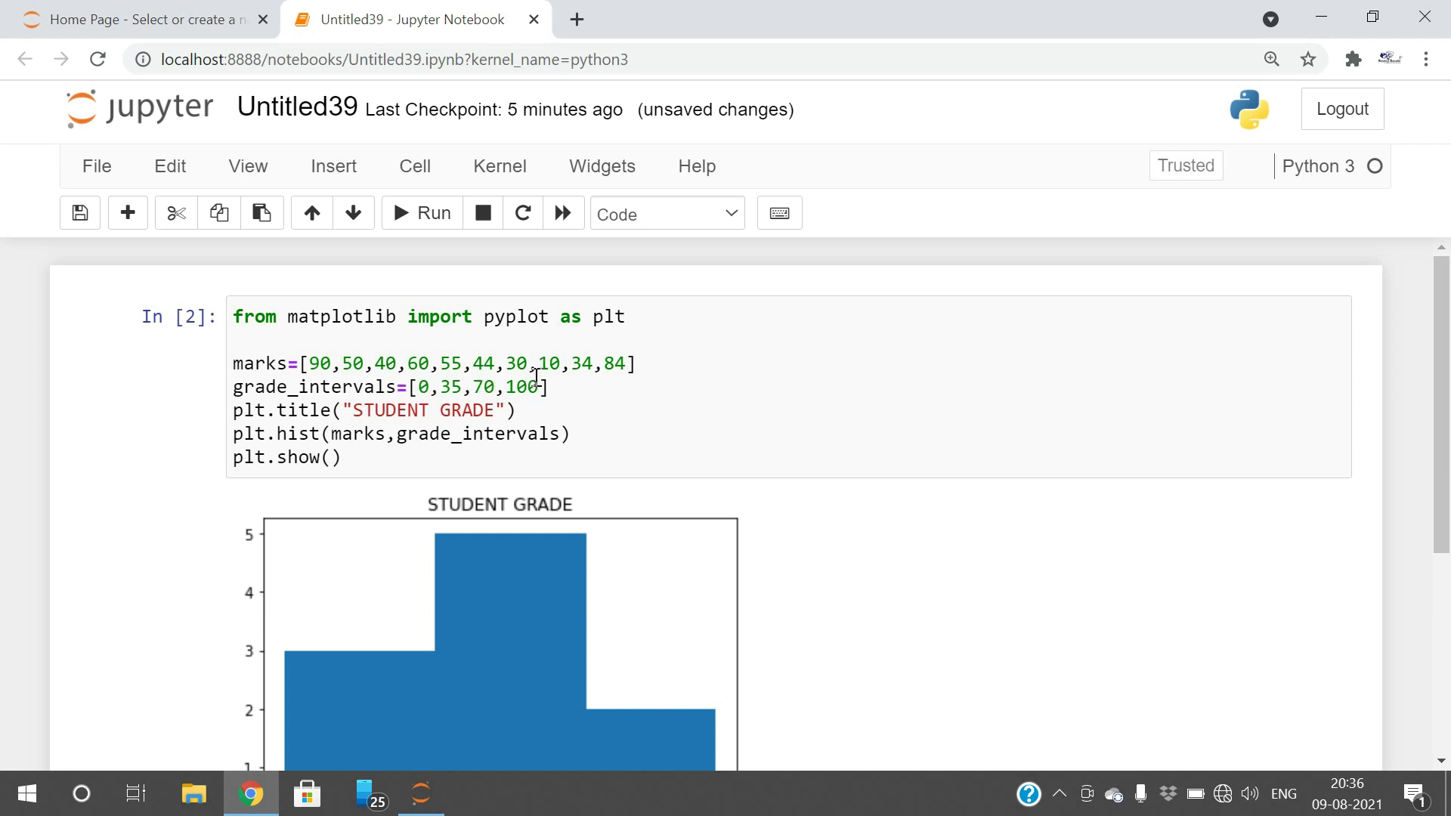
scroll(488, 465, down, 3)
scroll(403, 533, up, 1)
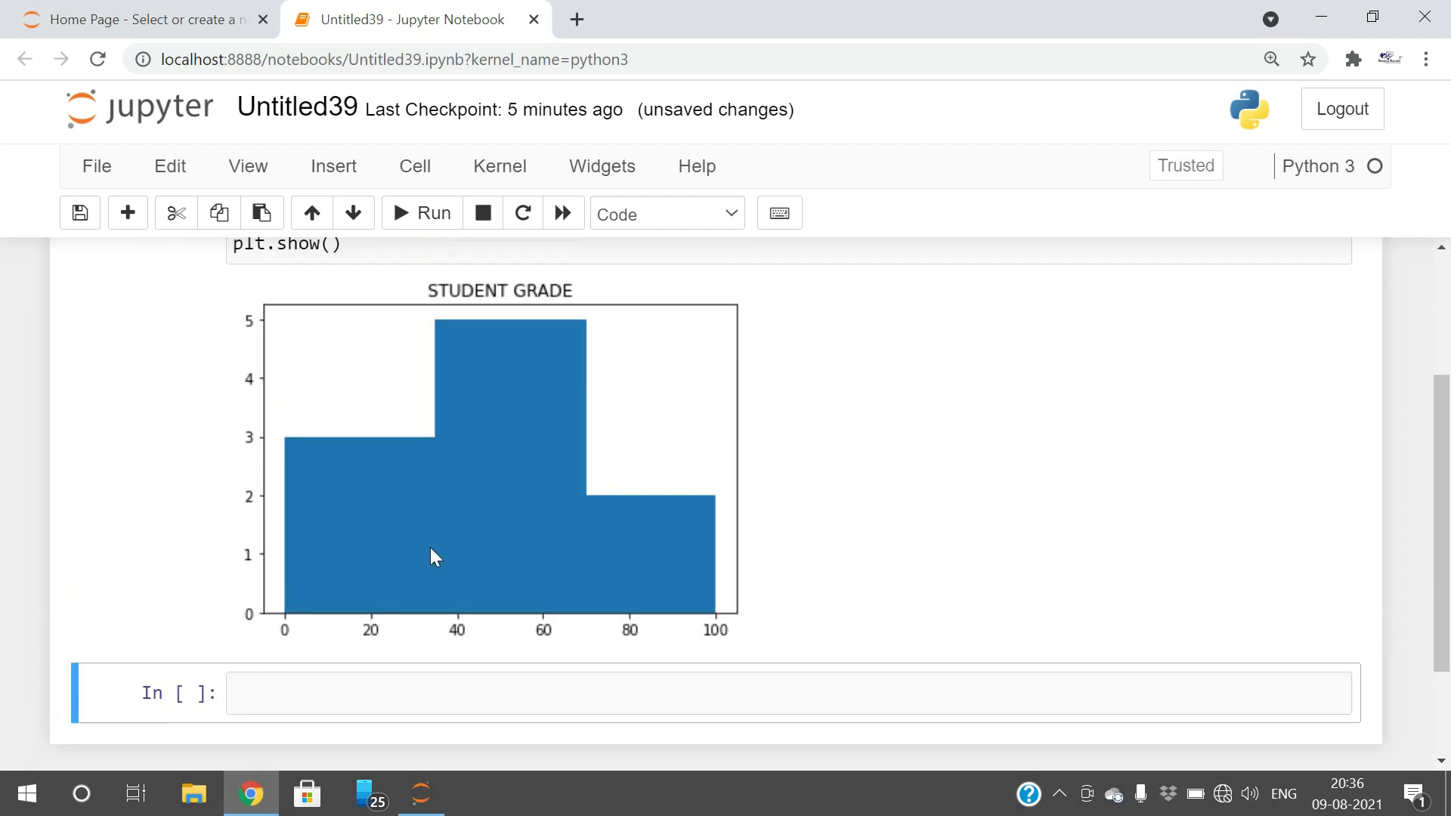
scroll(432, 555, up, 1)
scroll(432, 557, up, 1)
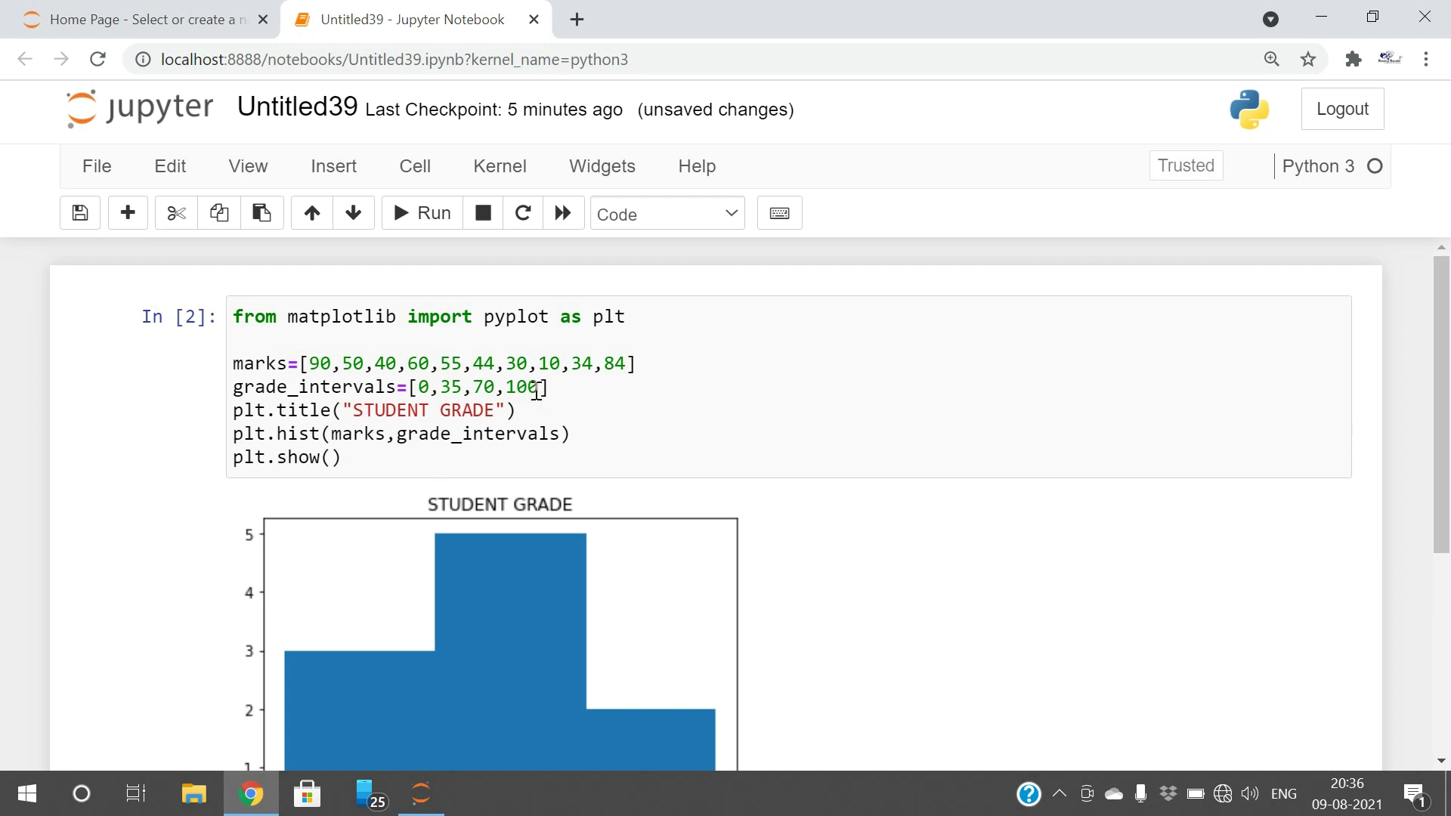
Step: Add plt.xticks([0,35,70,100]) after the hist line and rerun the cell
double_click(451, 388)
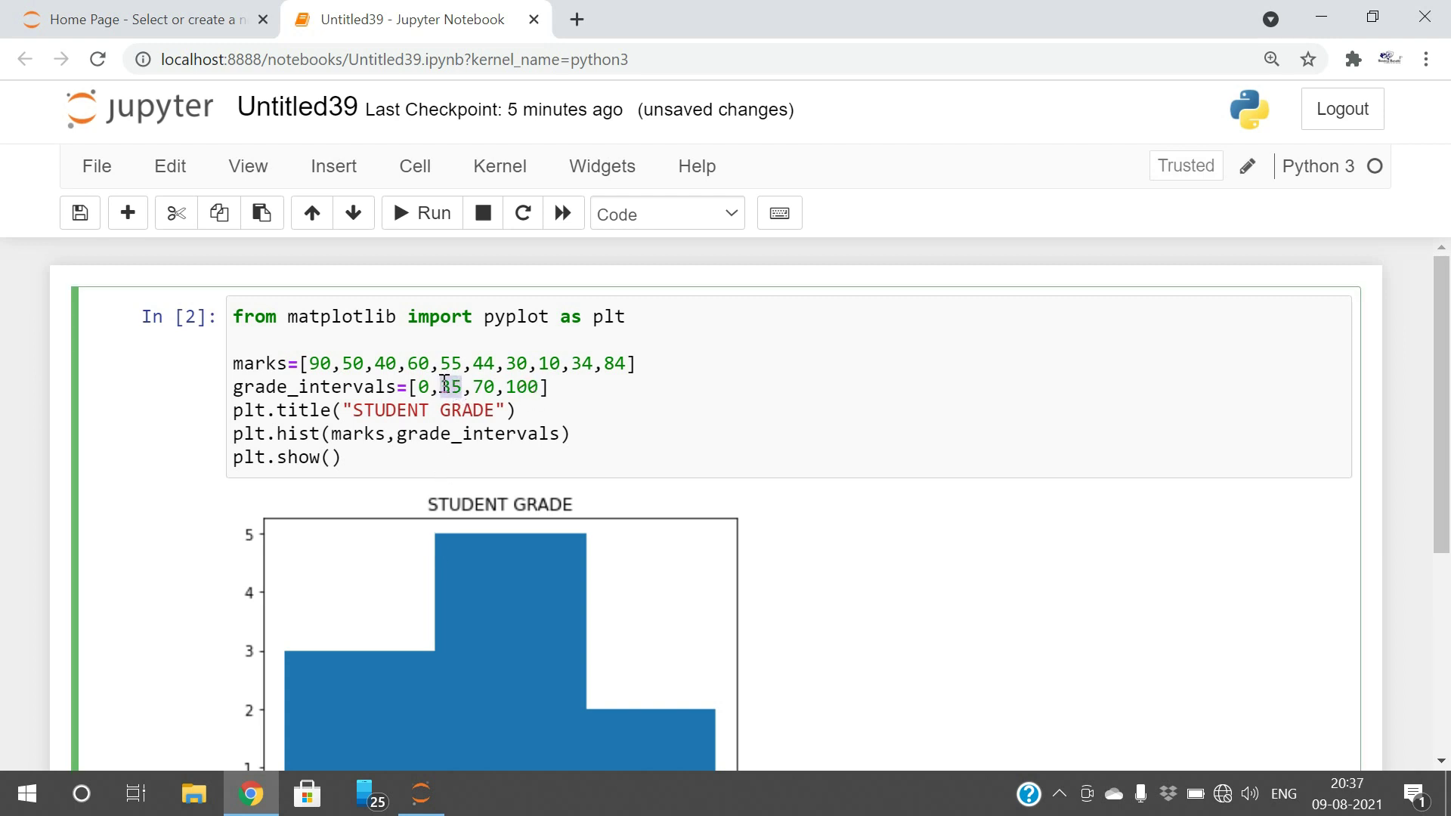
click(576, 437)
key(Return)
text(plt.)
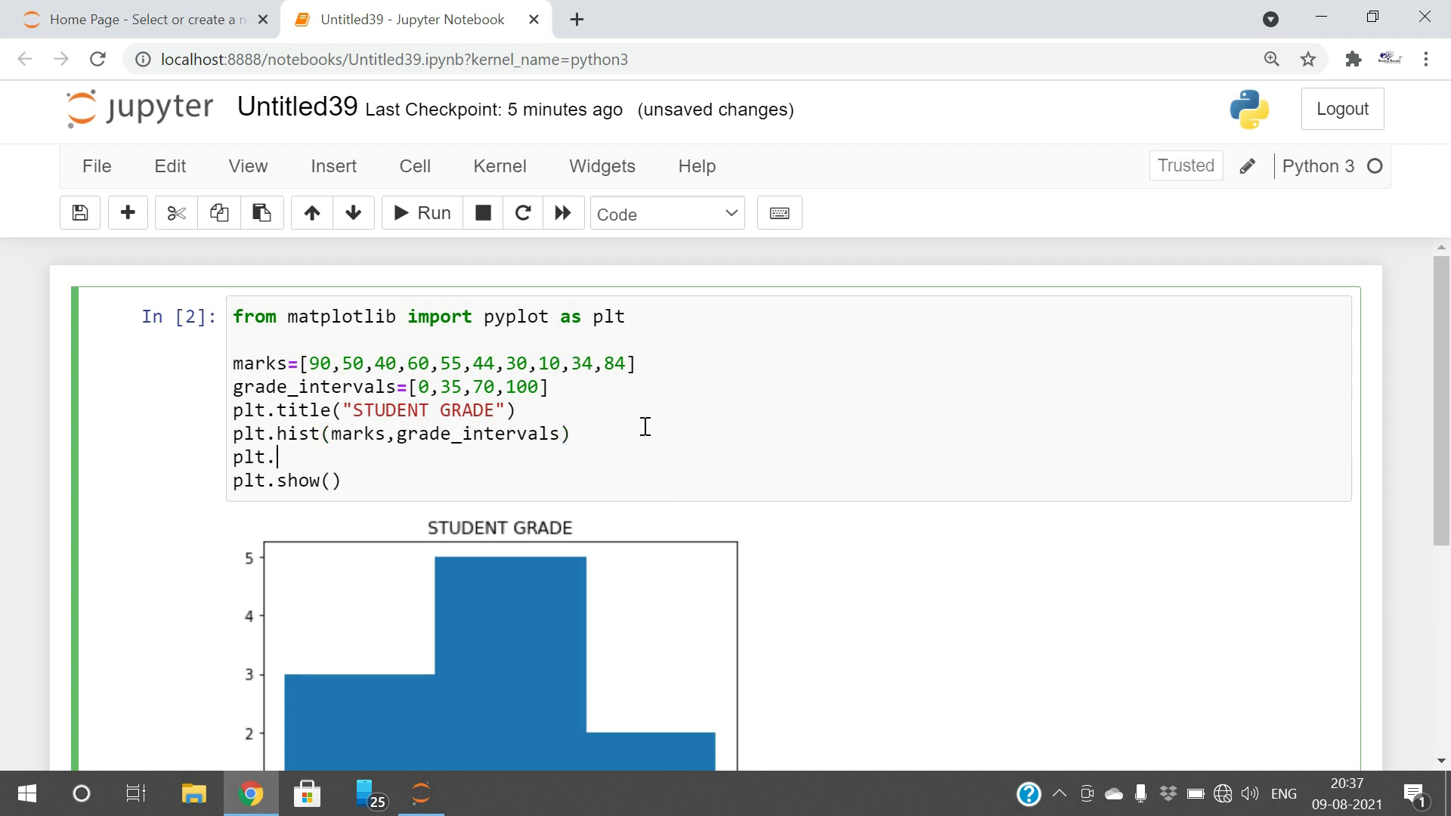
text(xticks)
text(()
text([)
text(0,3)
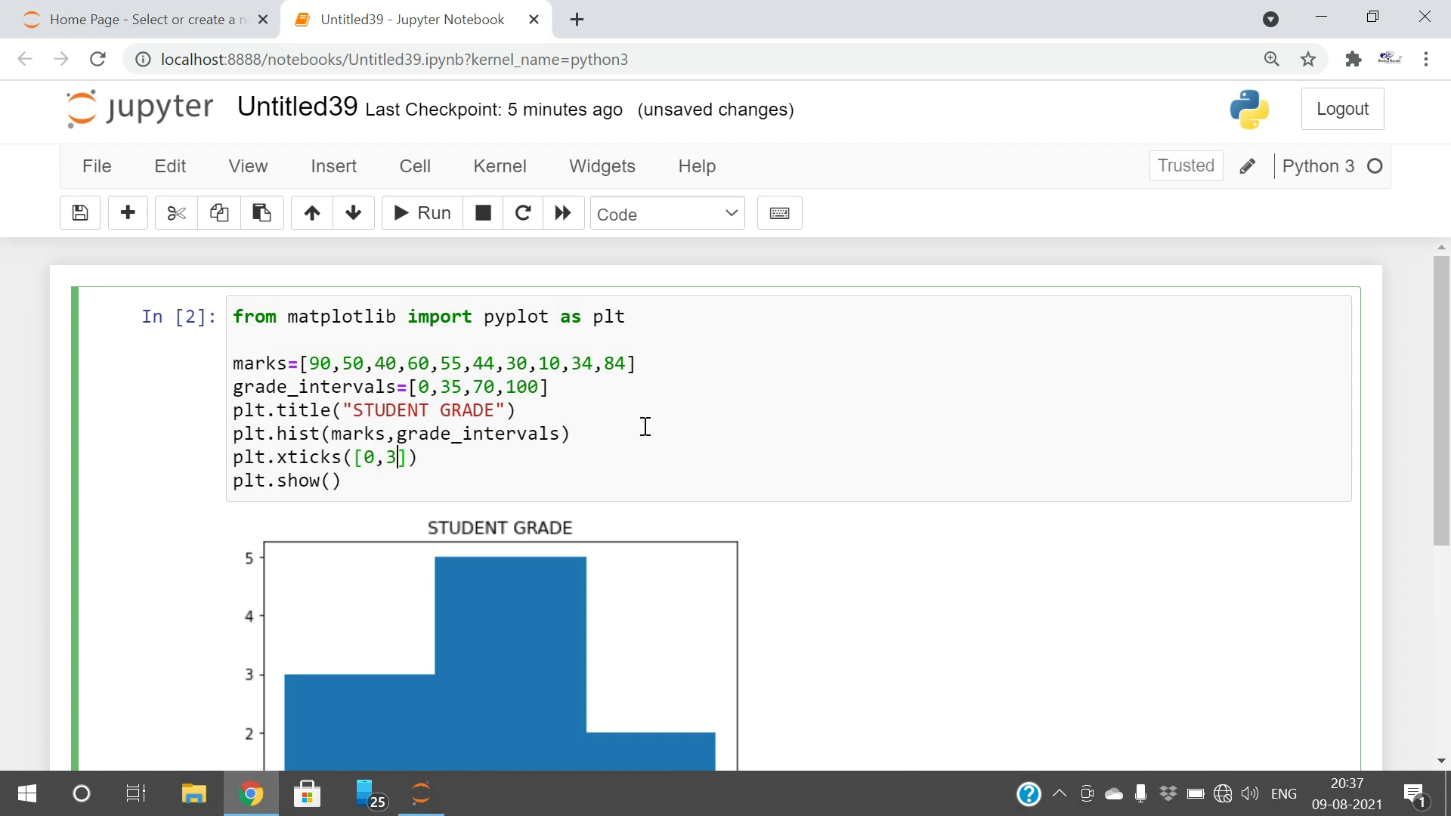
text(5,)
text(70,10)
text(0)
key(shift+Return)
scroll(511, 590, down, 3)
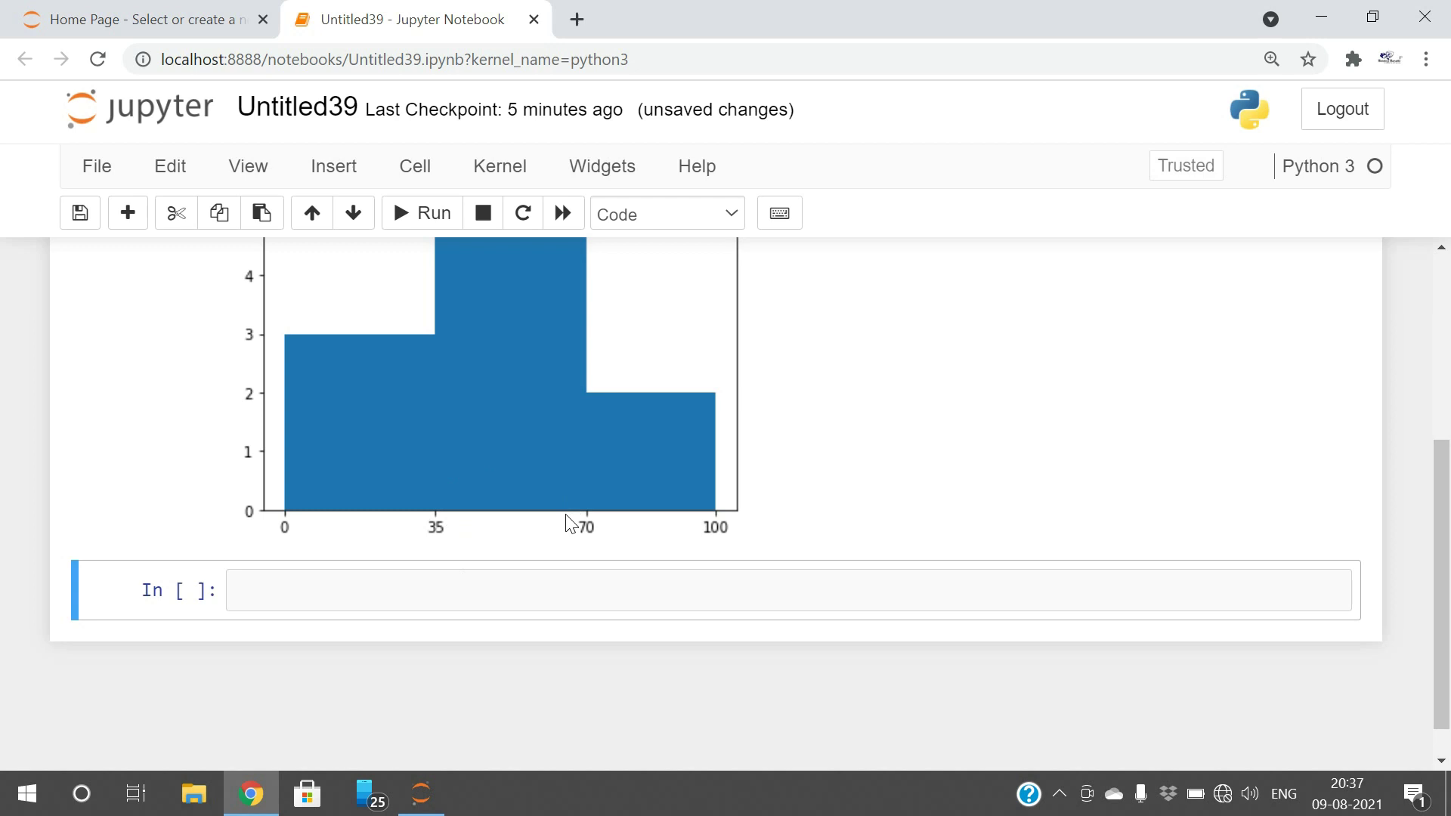
scroll(734, 567, up, 1)
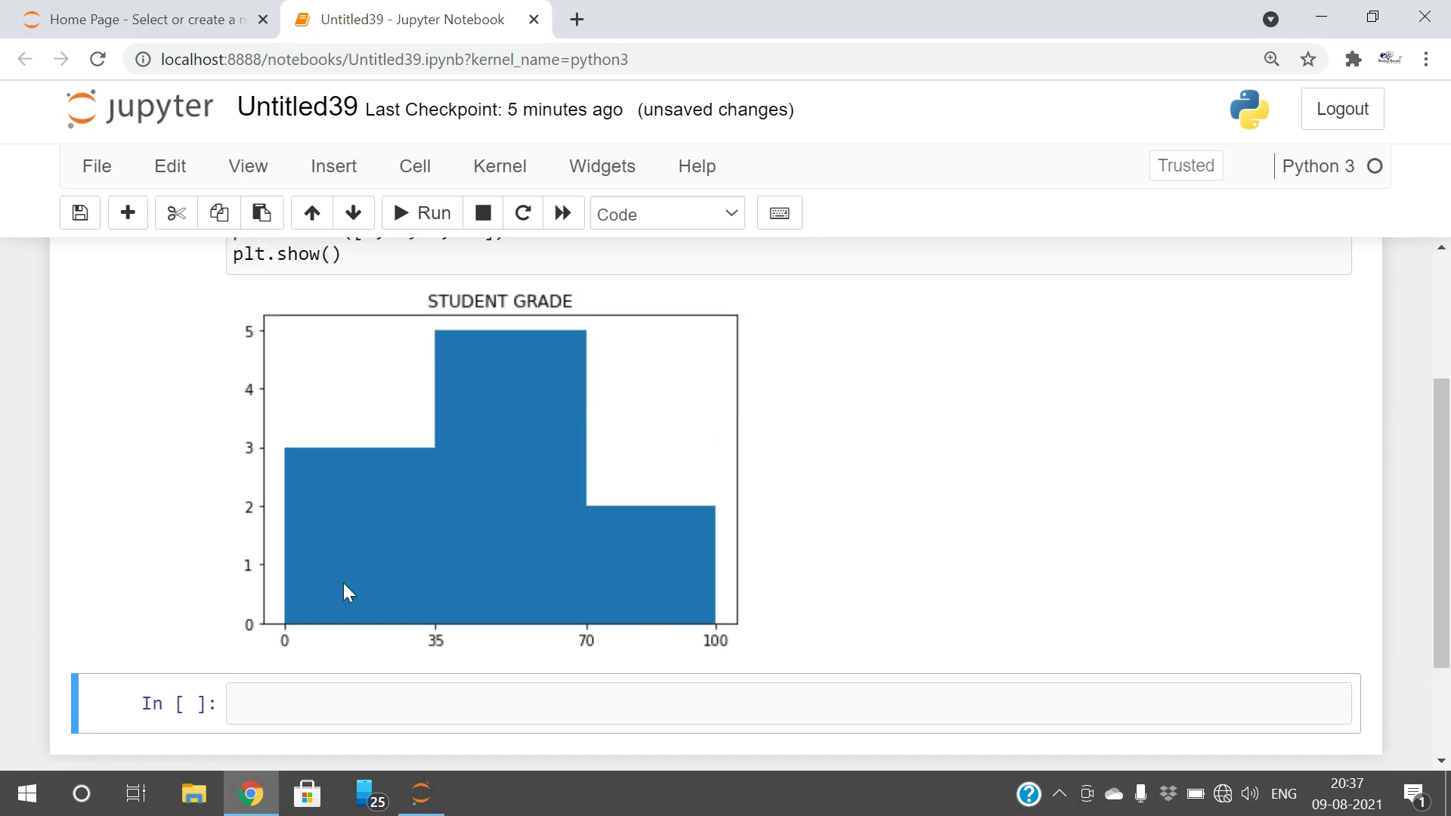
scroll(586, 590, up, 2)
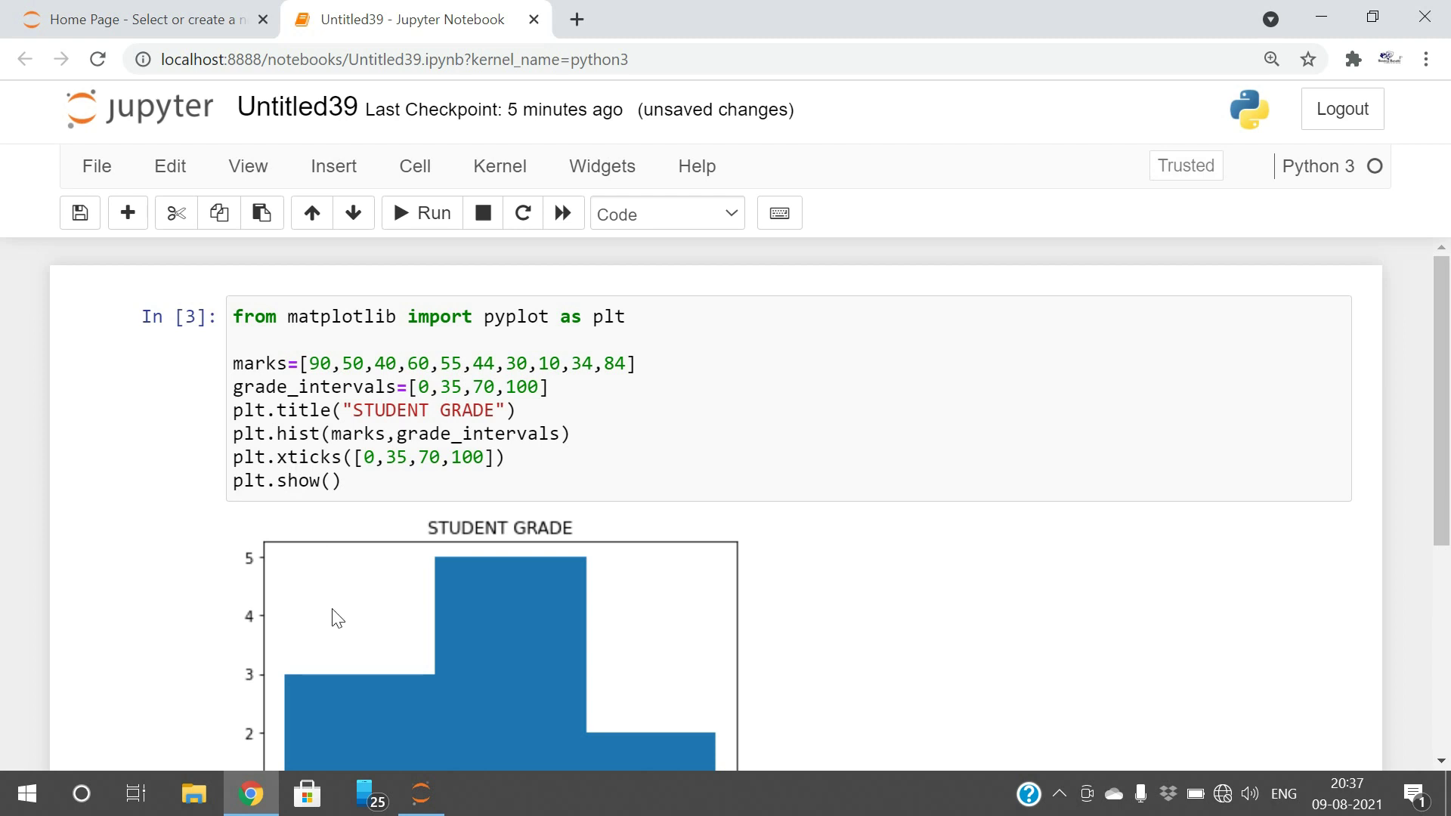
scroll(333, 617, down, 2)
scroll(509, 458, up, 1)
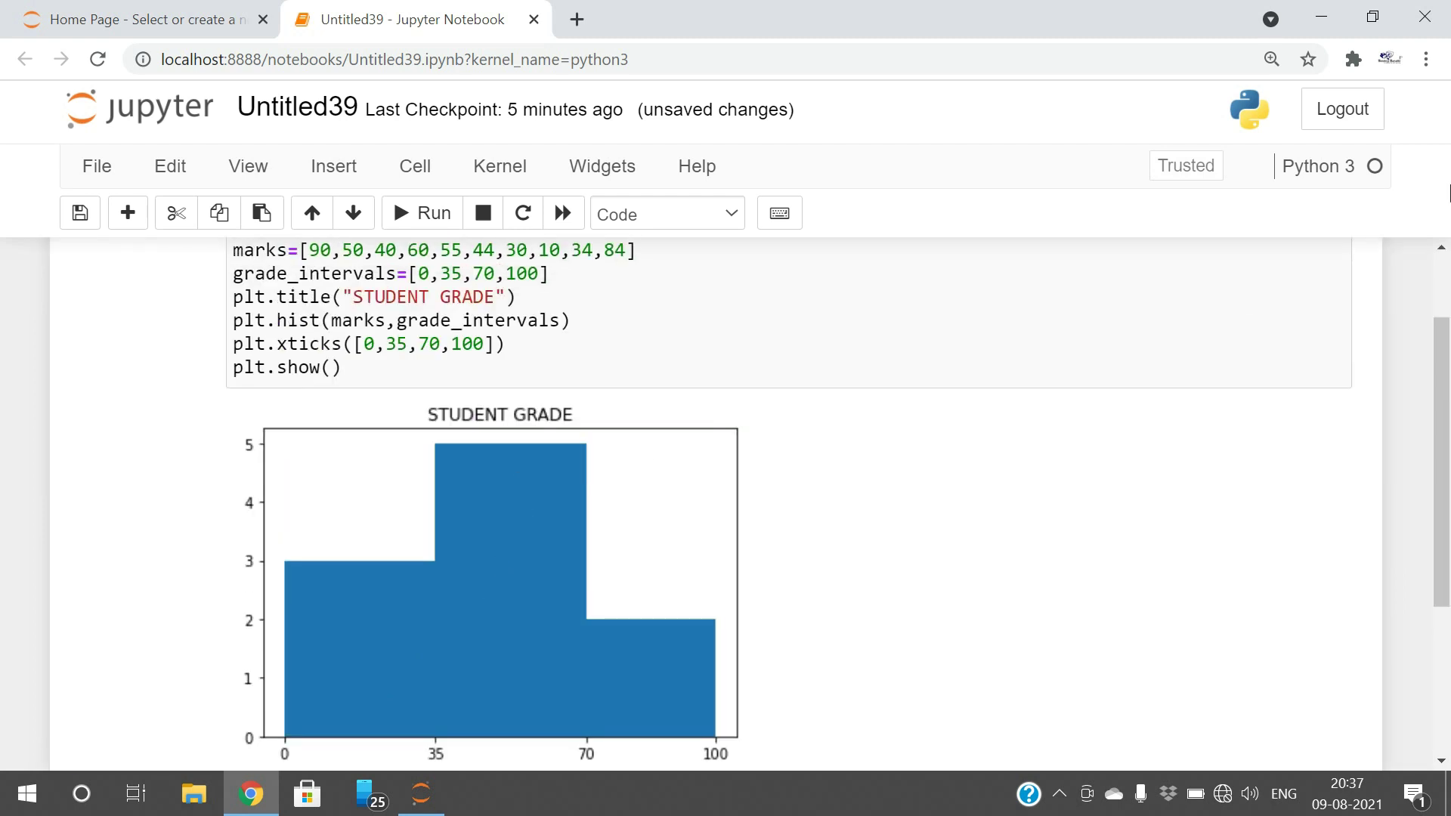
Step: Zoom the Chrome page from 125% to 100% and review the marks list
click(1428, 59)
click(1275, 270)
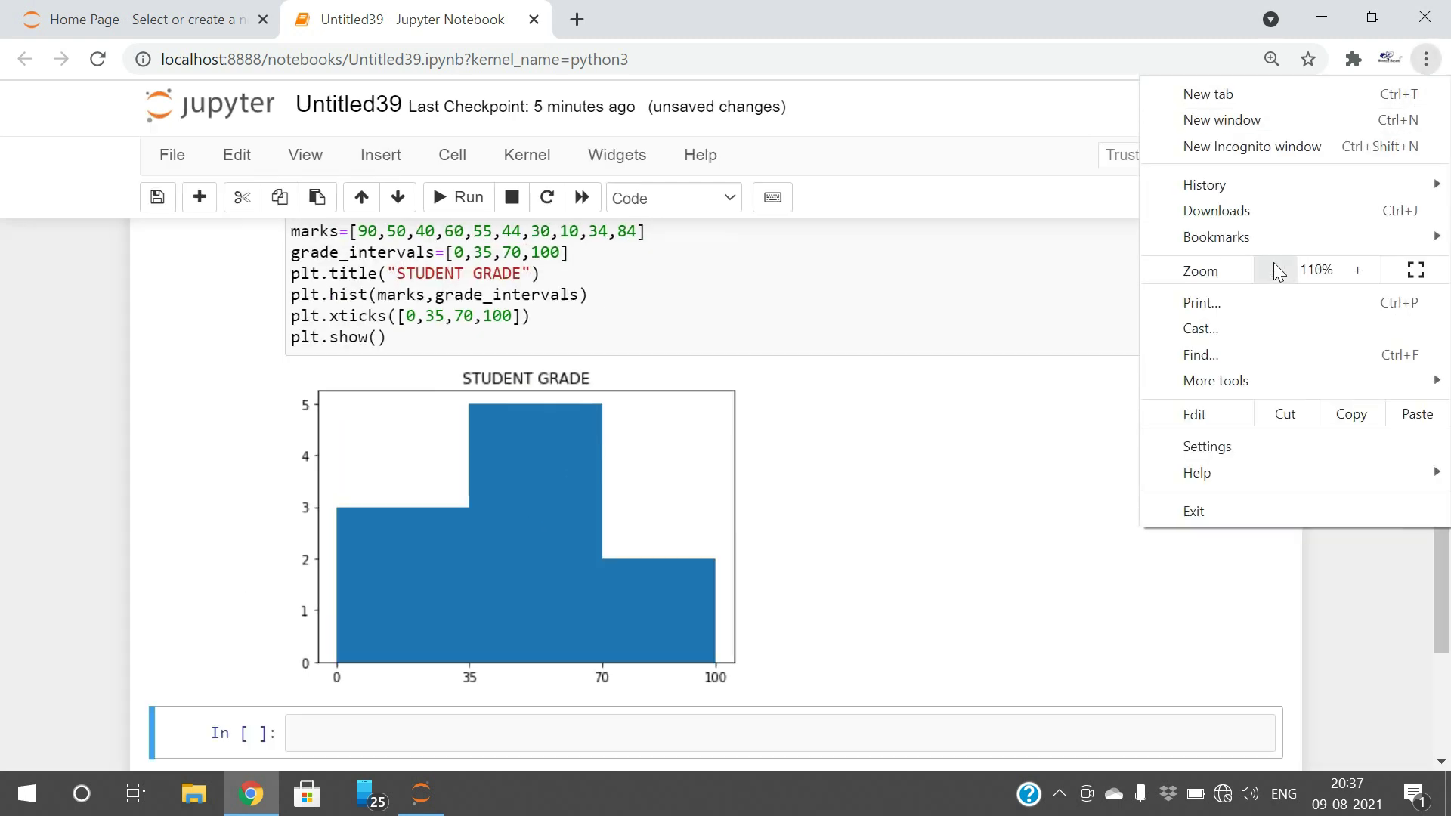
click(1275, 270)
click(801, 525)
scroll(557, 658, down, 1)
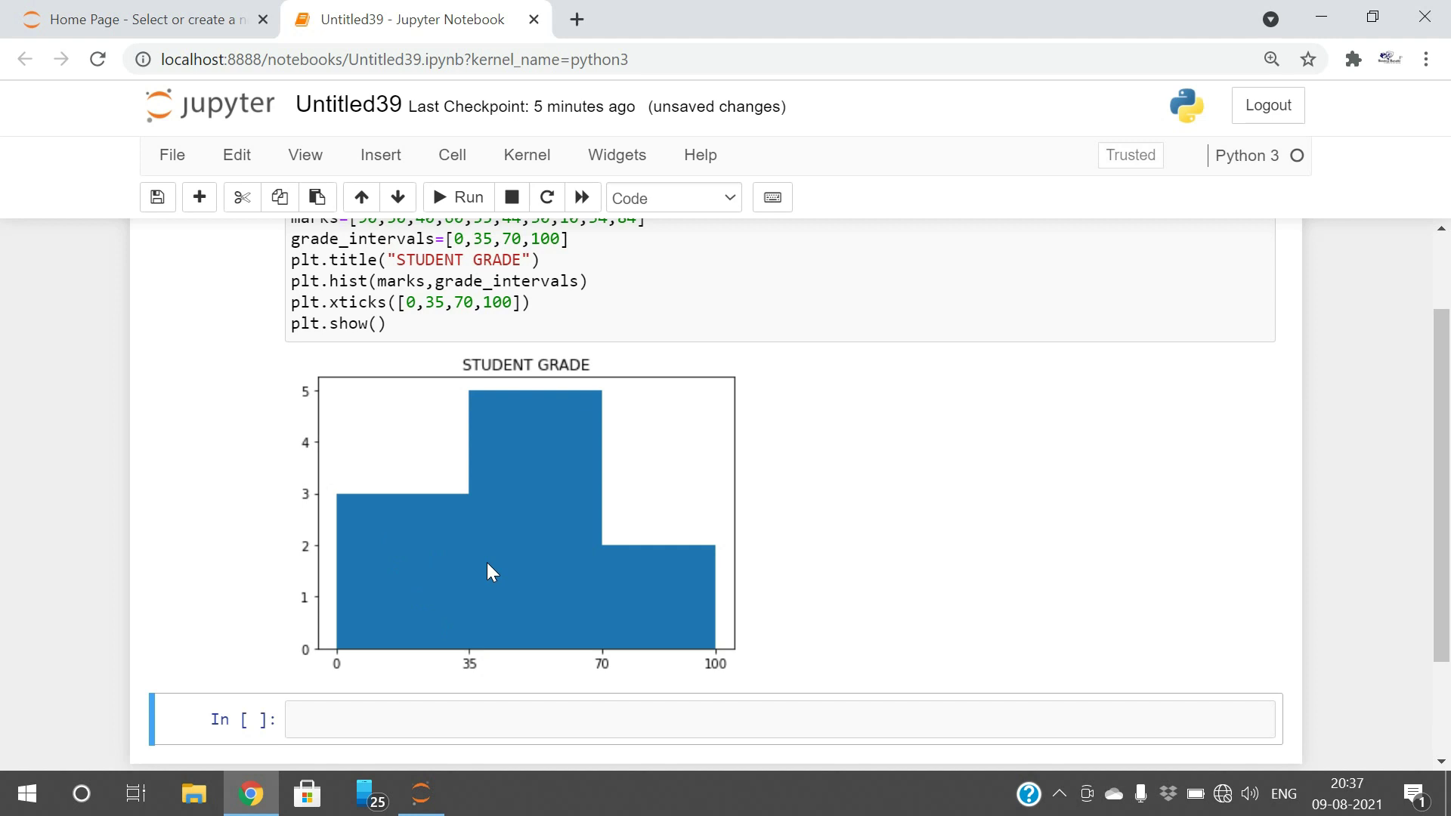
scroll(489, 563, up, 1)
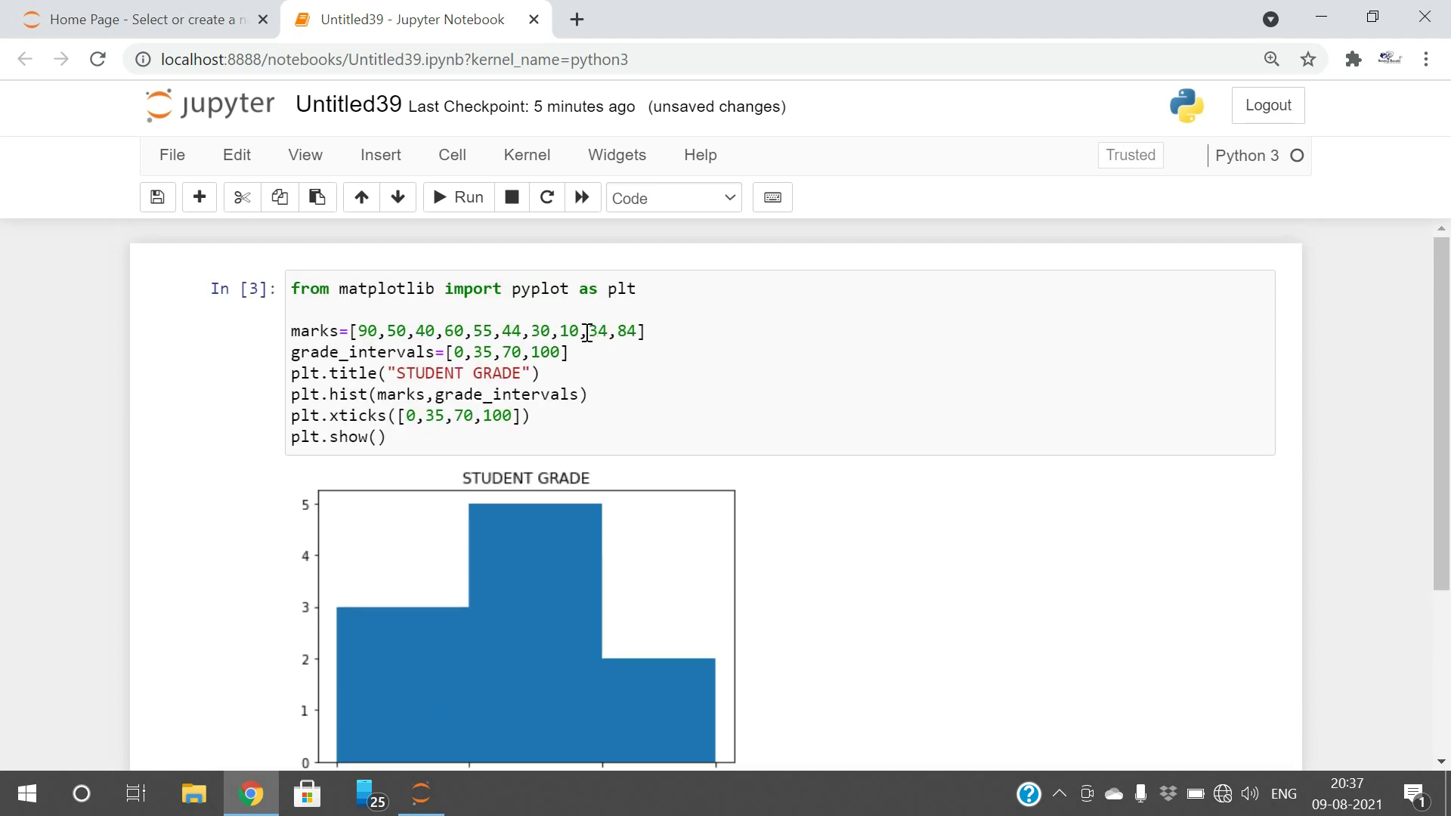
drag(532, 331, 607, 330)
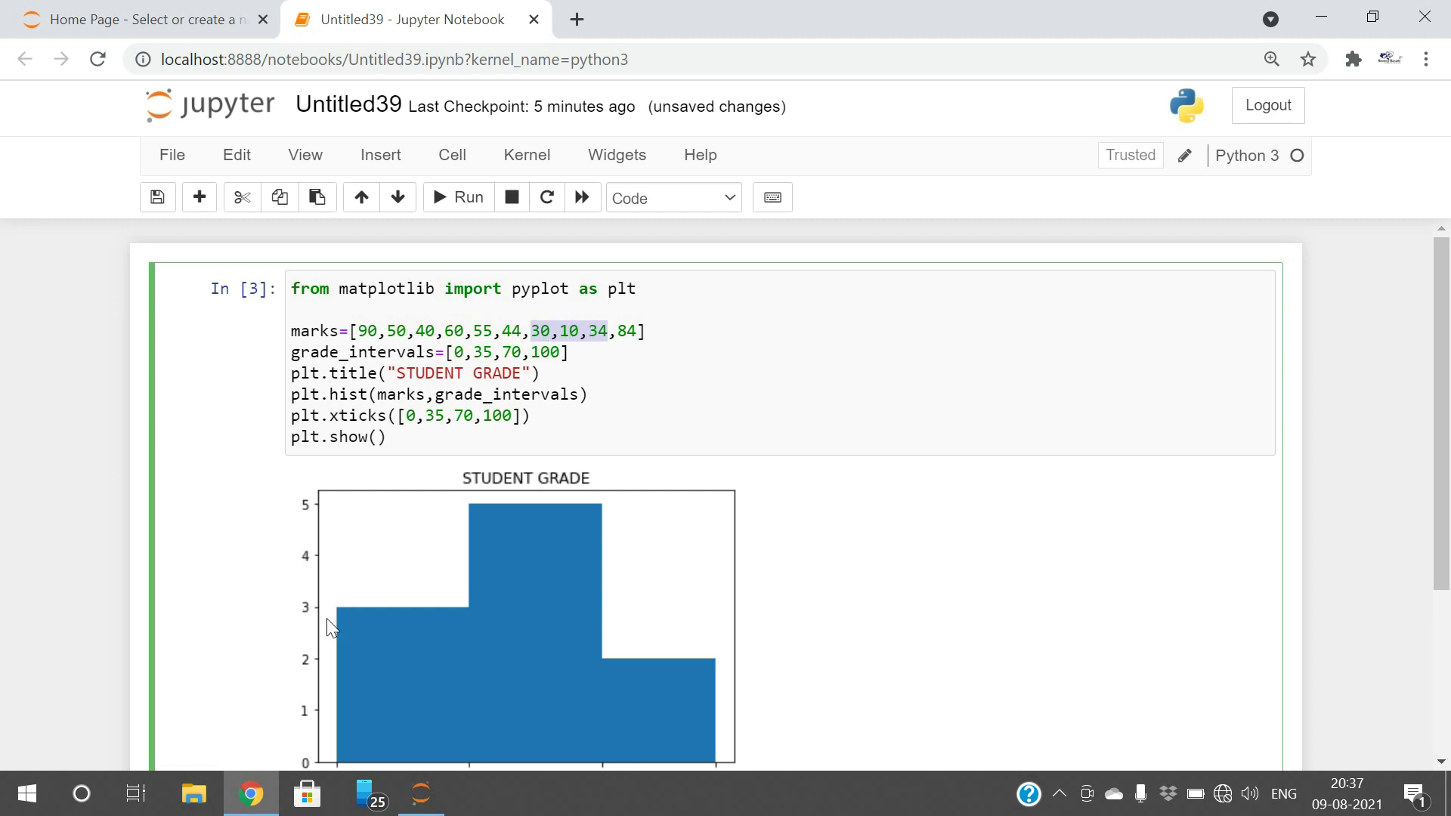
Step: Add an x-axis label "Percentage" after the xticks line and rerun the cell
click(612, 416)
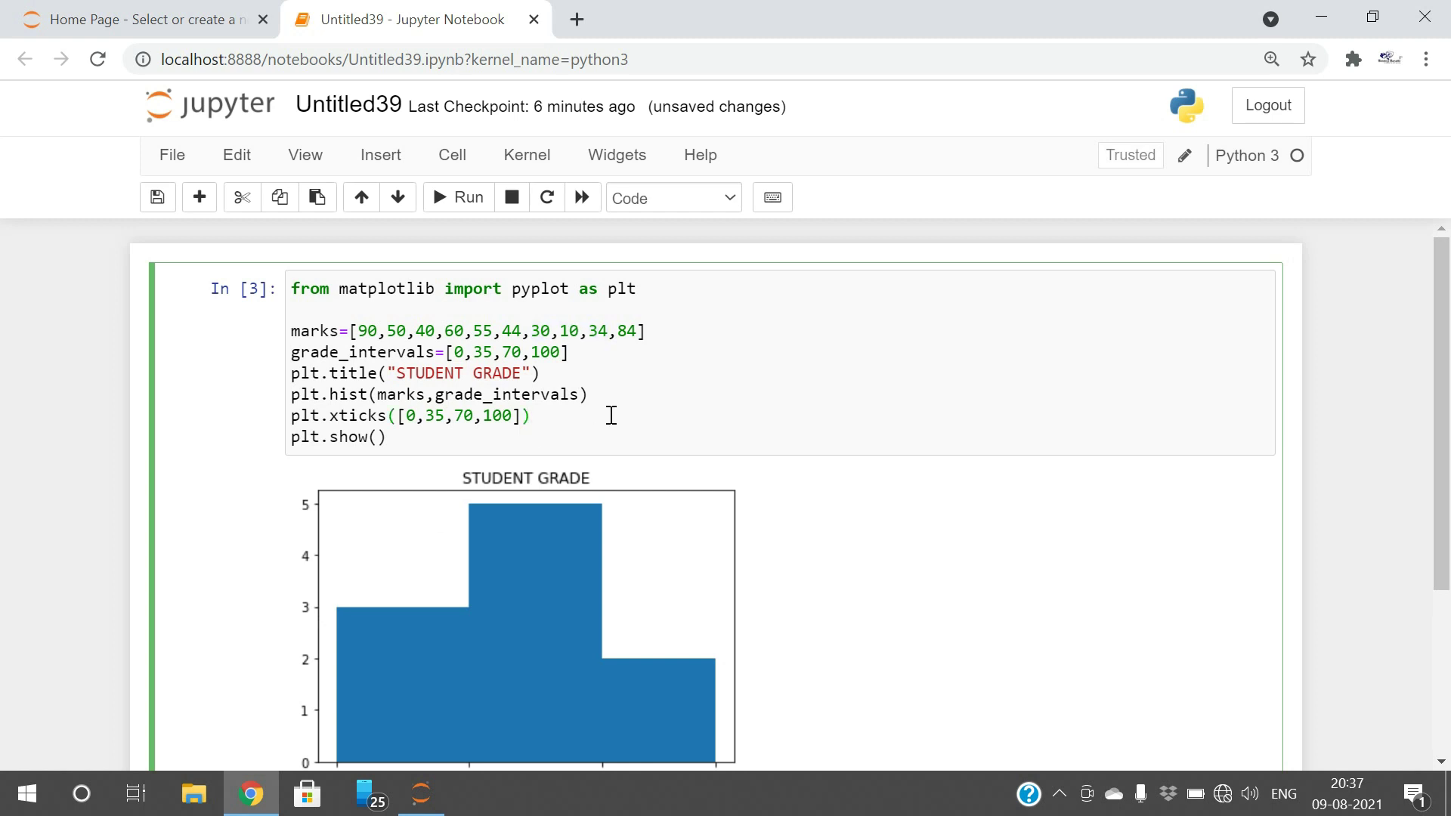
key(Return)
text(plt.xla)
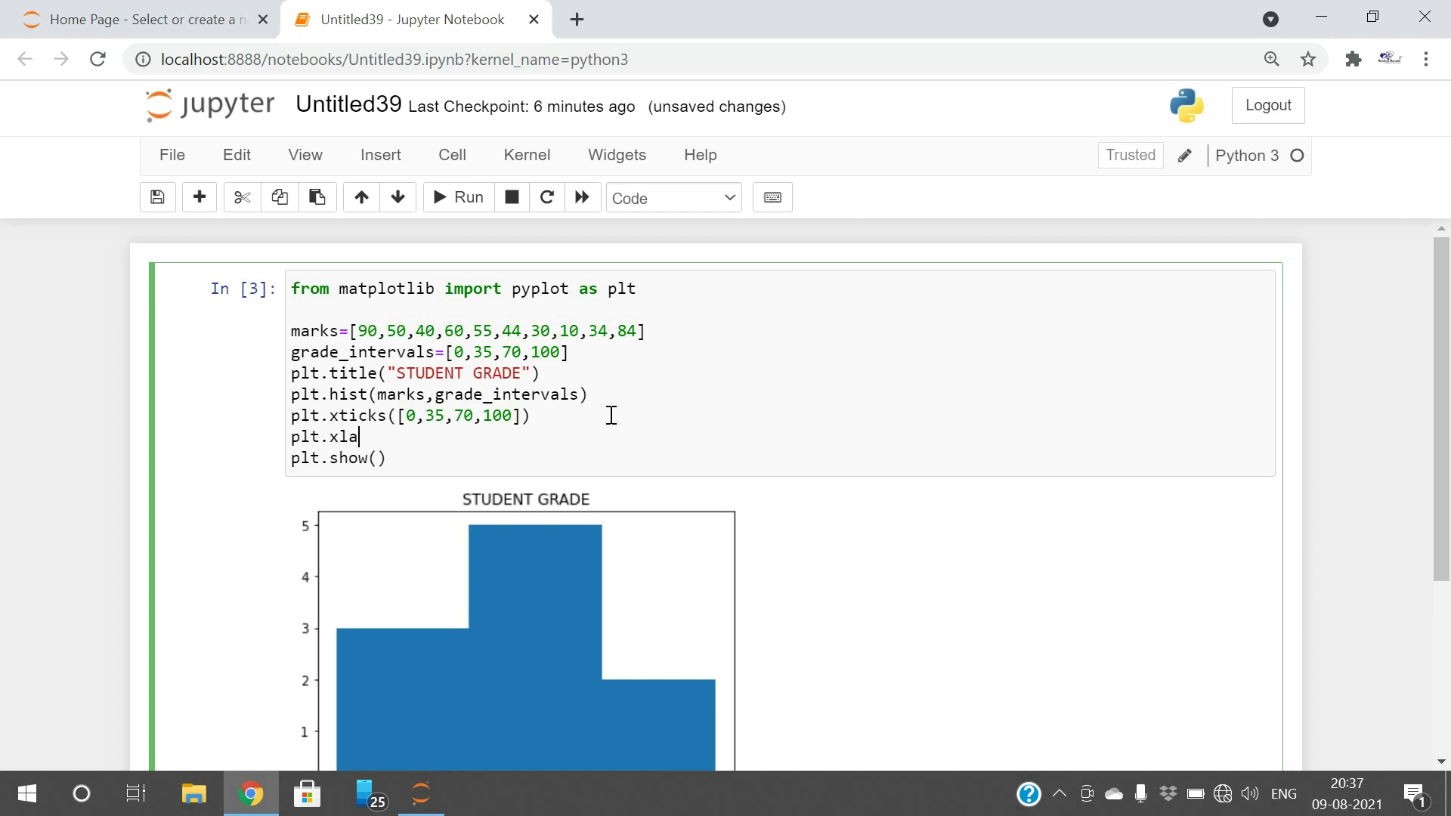
text(bel(")
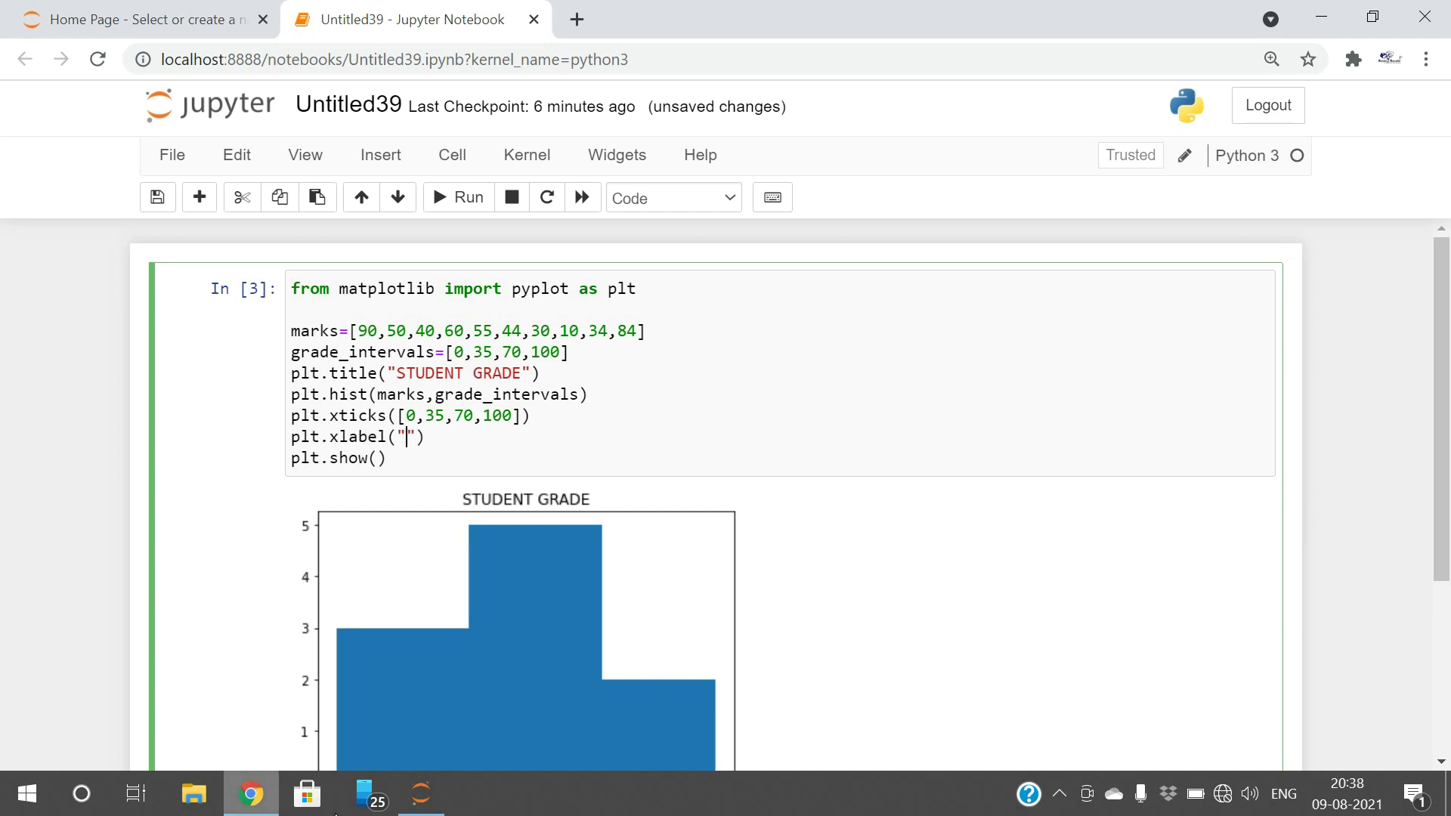
key(shift+Return)
scroll(610, 614, up, 1)
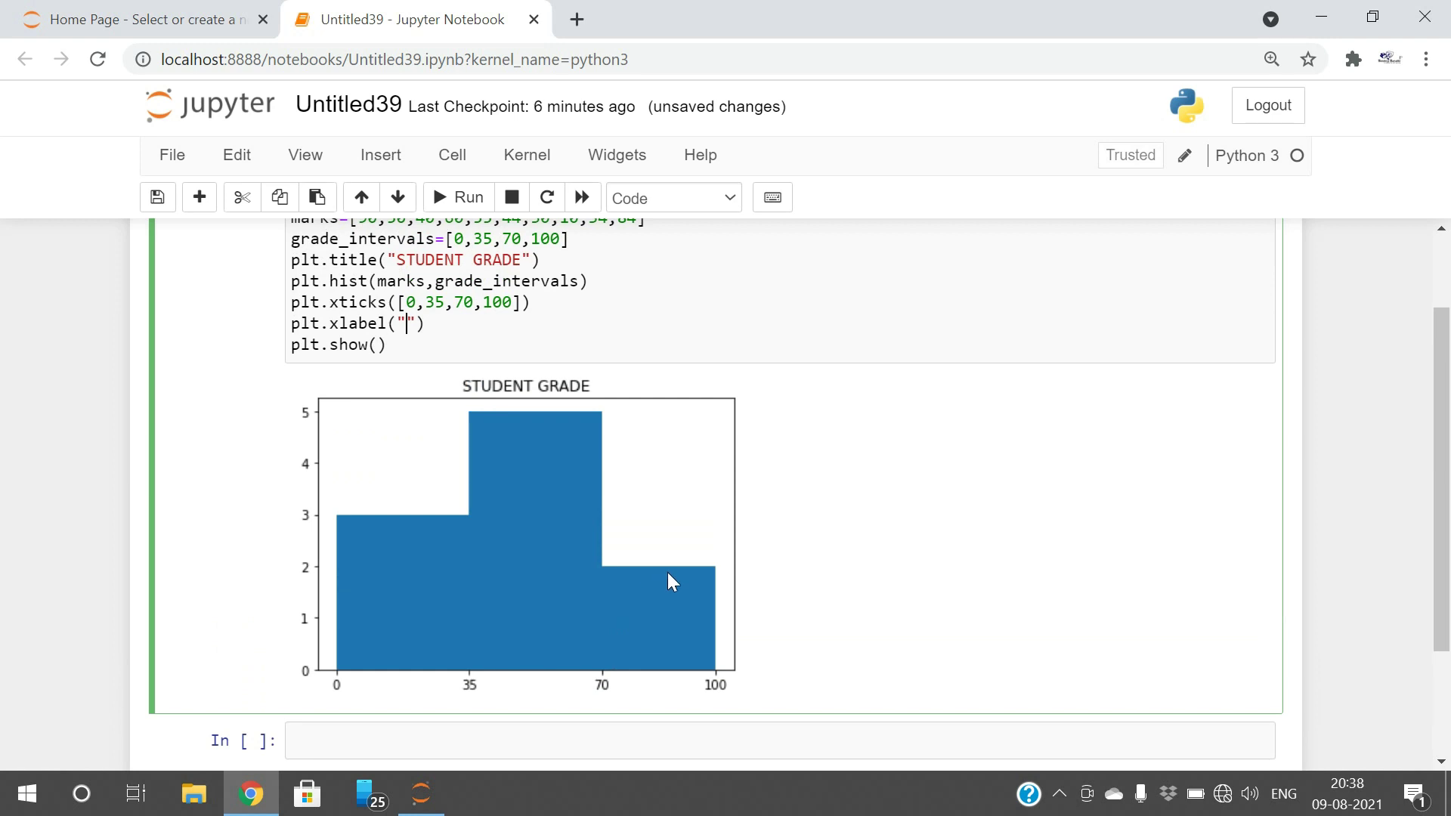
text(Percent)
text(age)
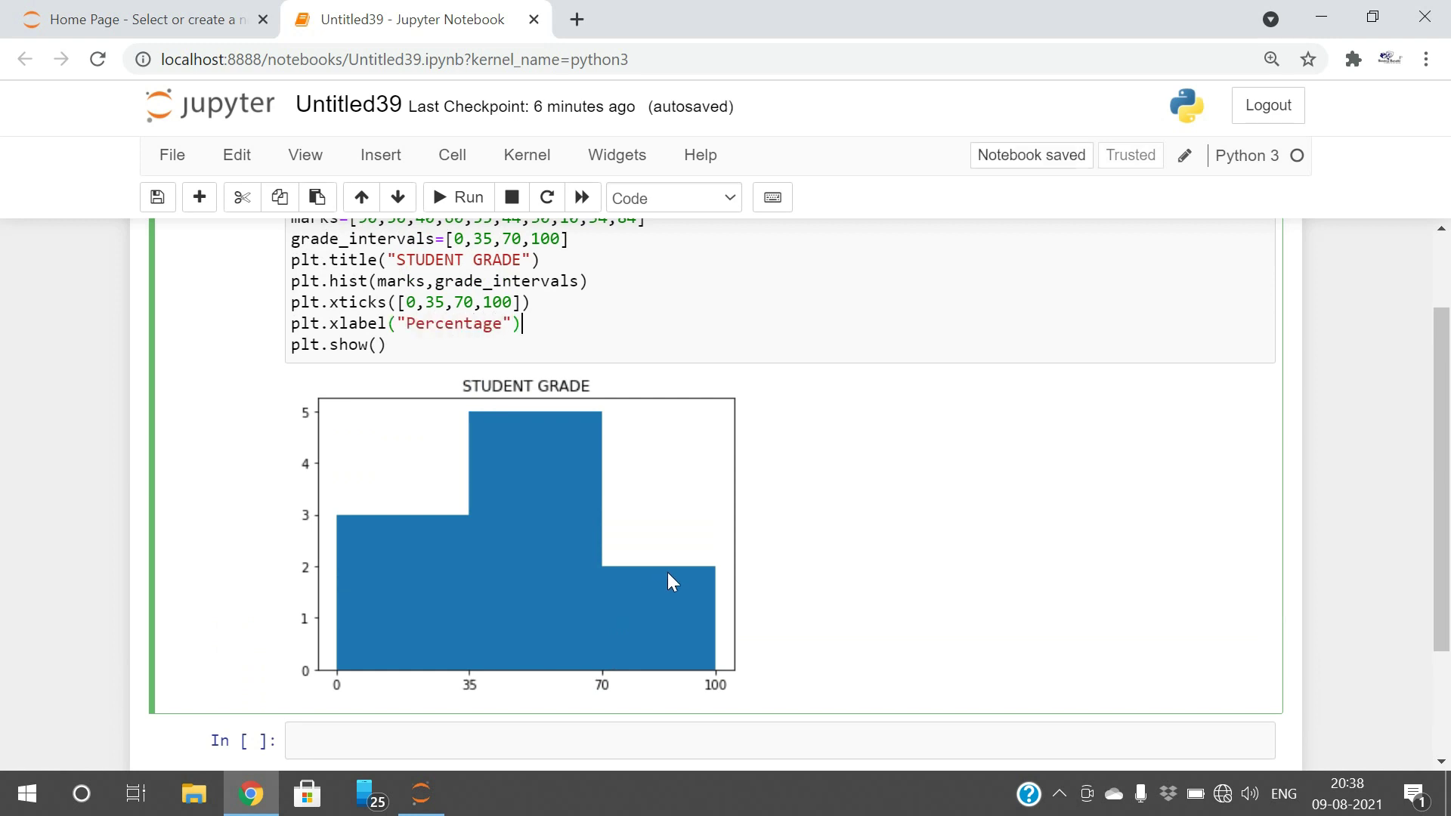
Step: Add plt.ylabel("No. of Students") below the x-label line and rerun the cell
key(Return)
text(plt.)
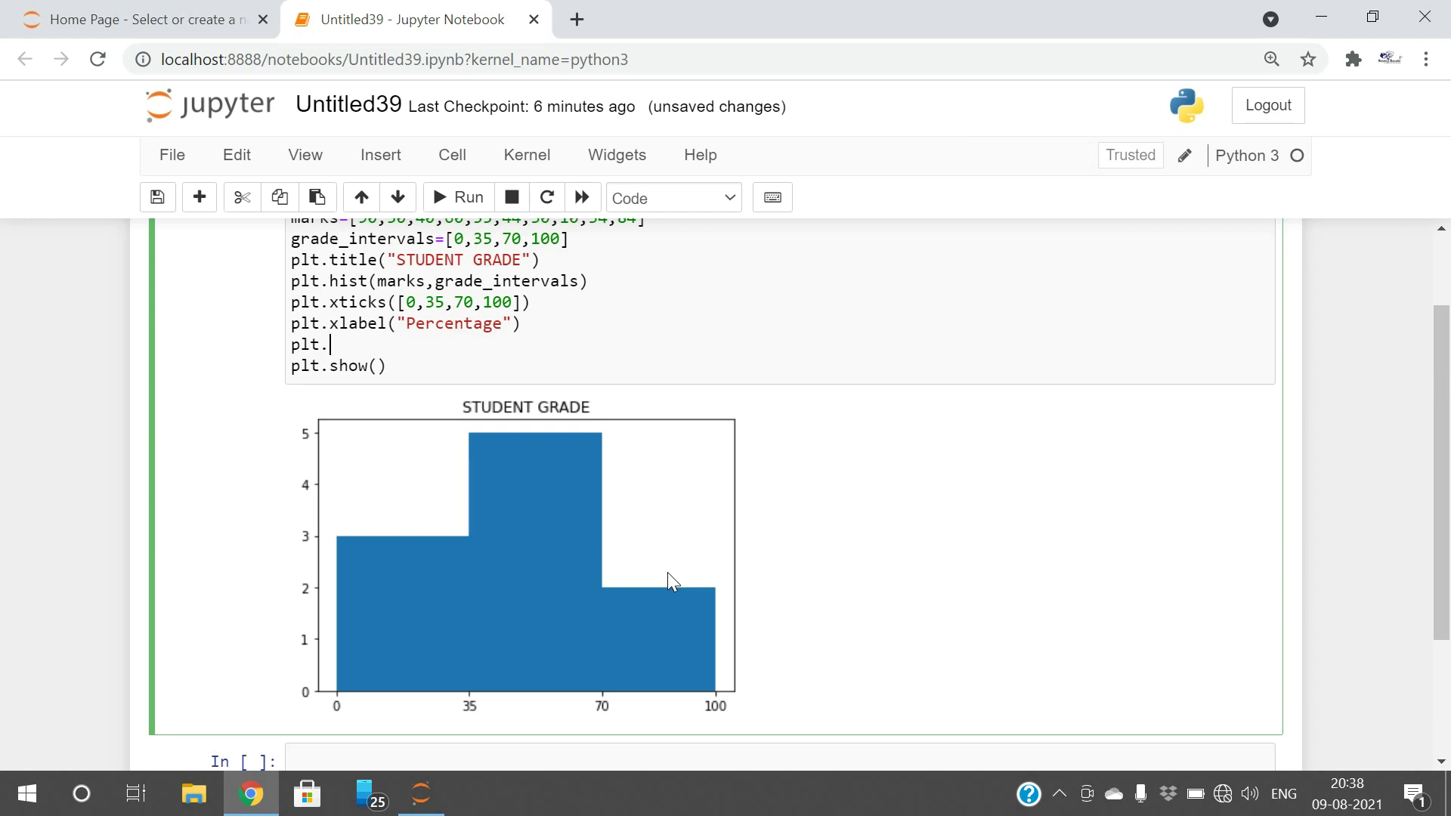
text(ylabel)
text((")
text(No. )
text(Of)
key(BackSpace)
key(BackSpace)
text(of )
text(Students)
key(shift+Return)
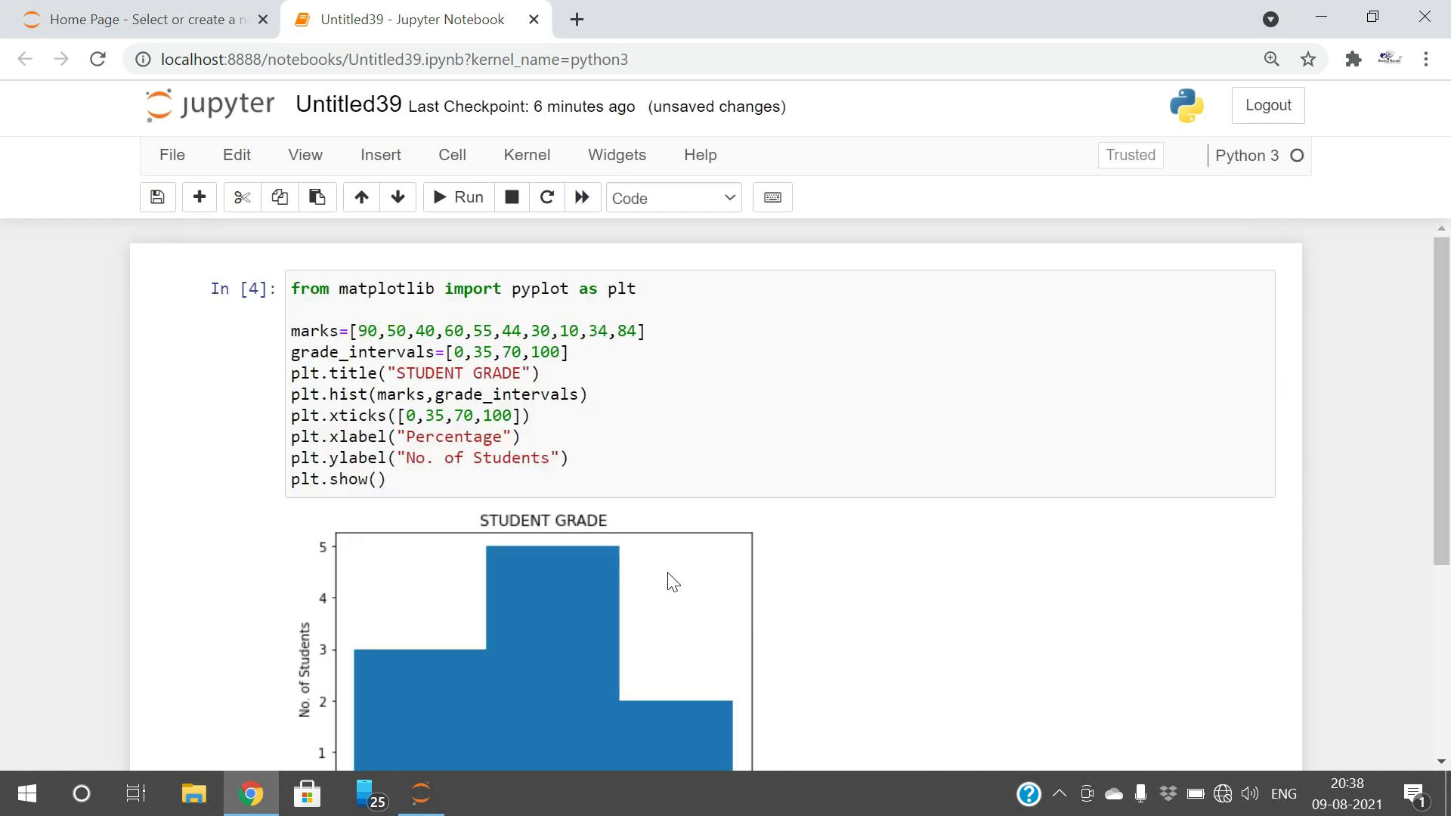
scroll(692, 607, down, 1)
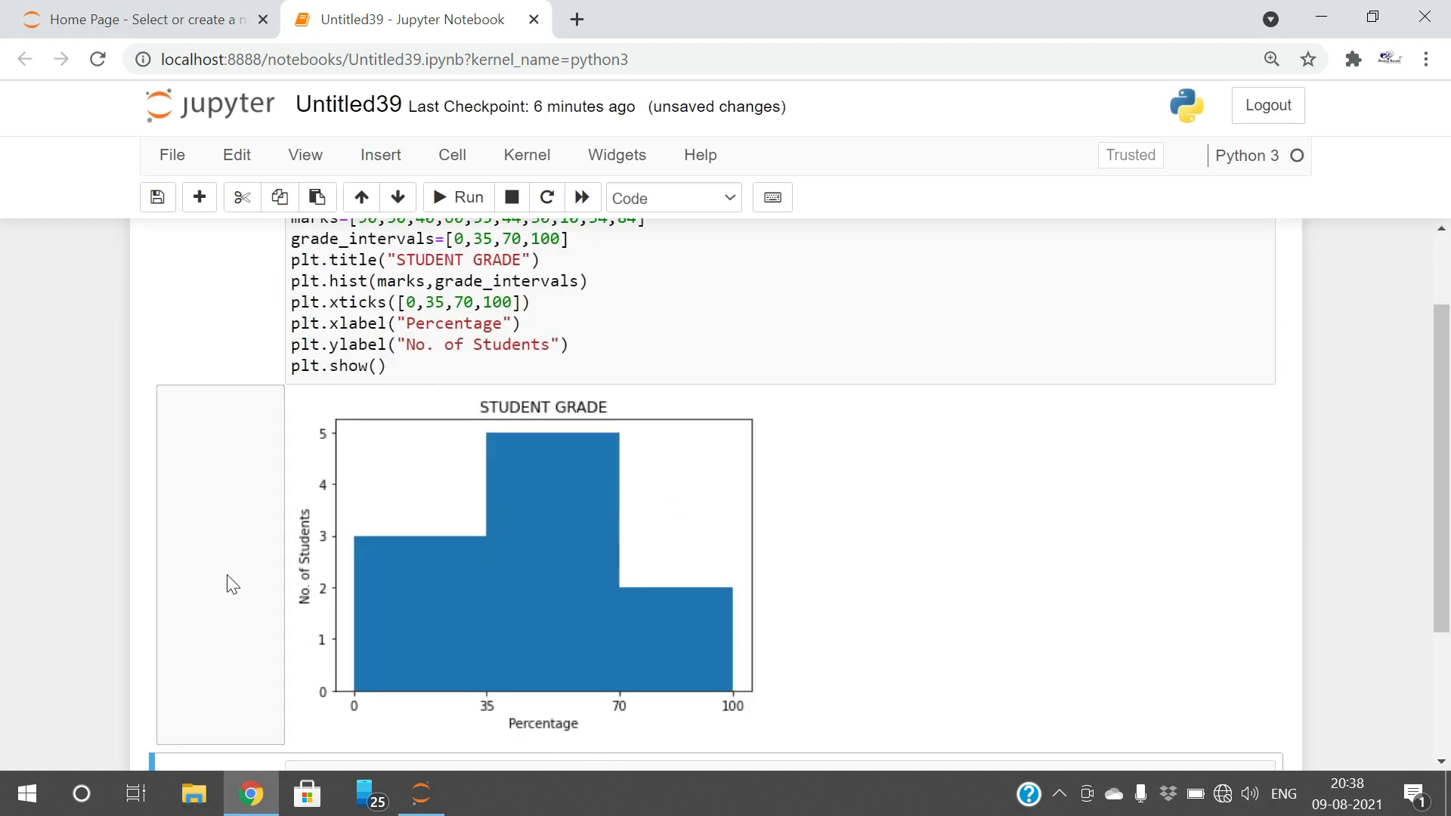
scroll(614, 644, up, 1)
scroll(417, 761, down, 1)
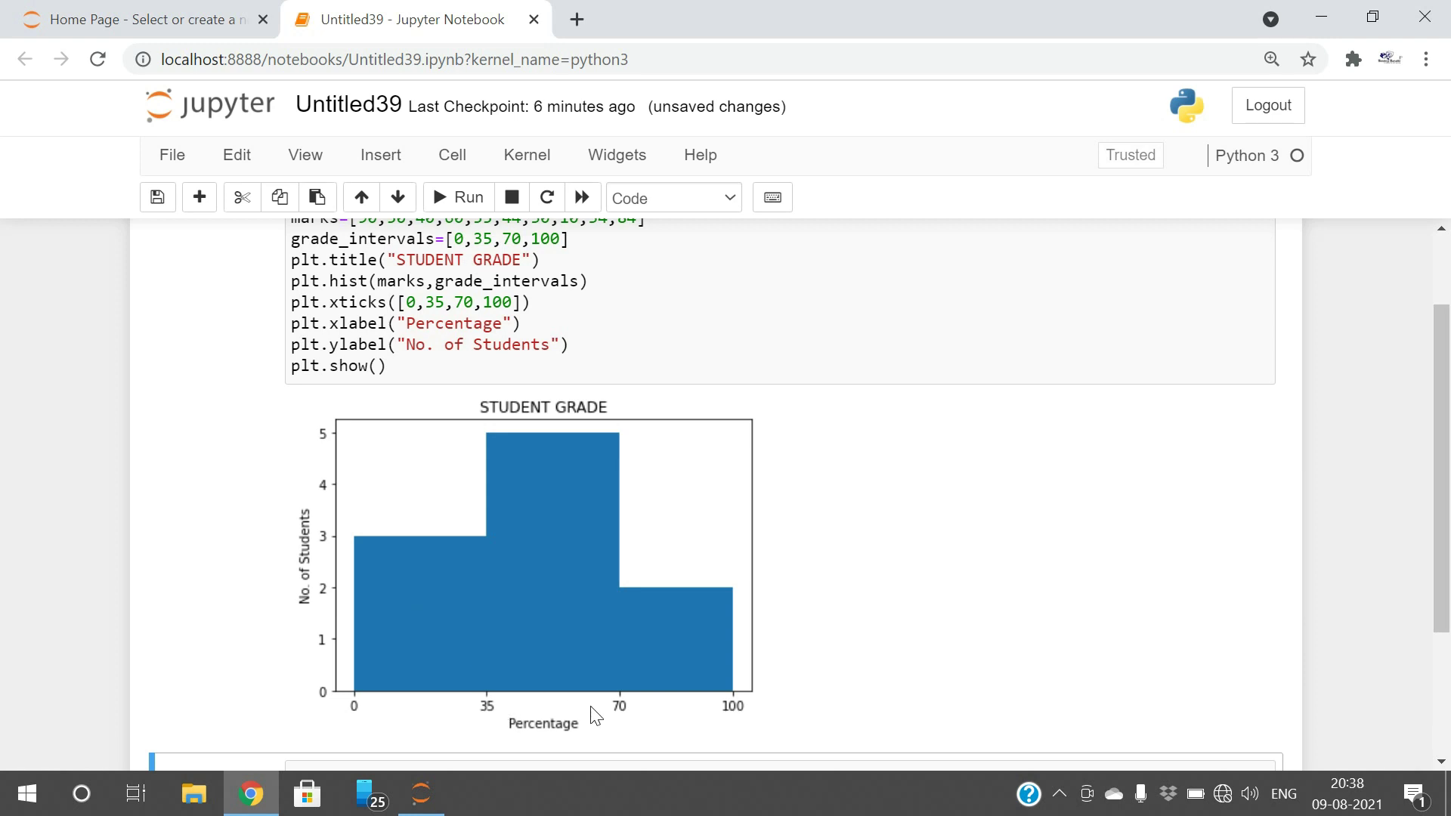
scroll(593, 641, up, 1)
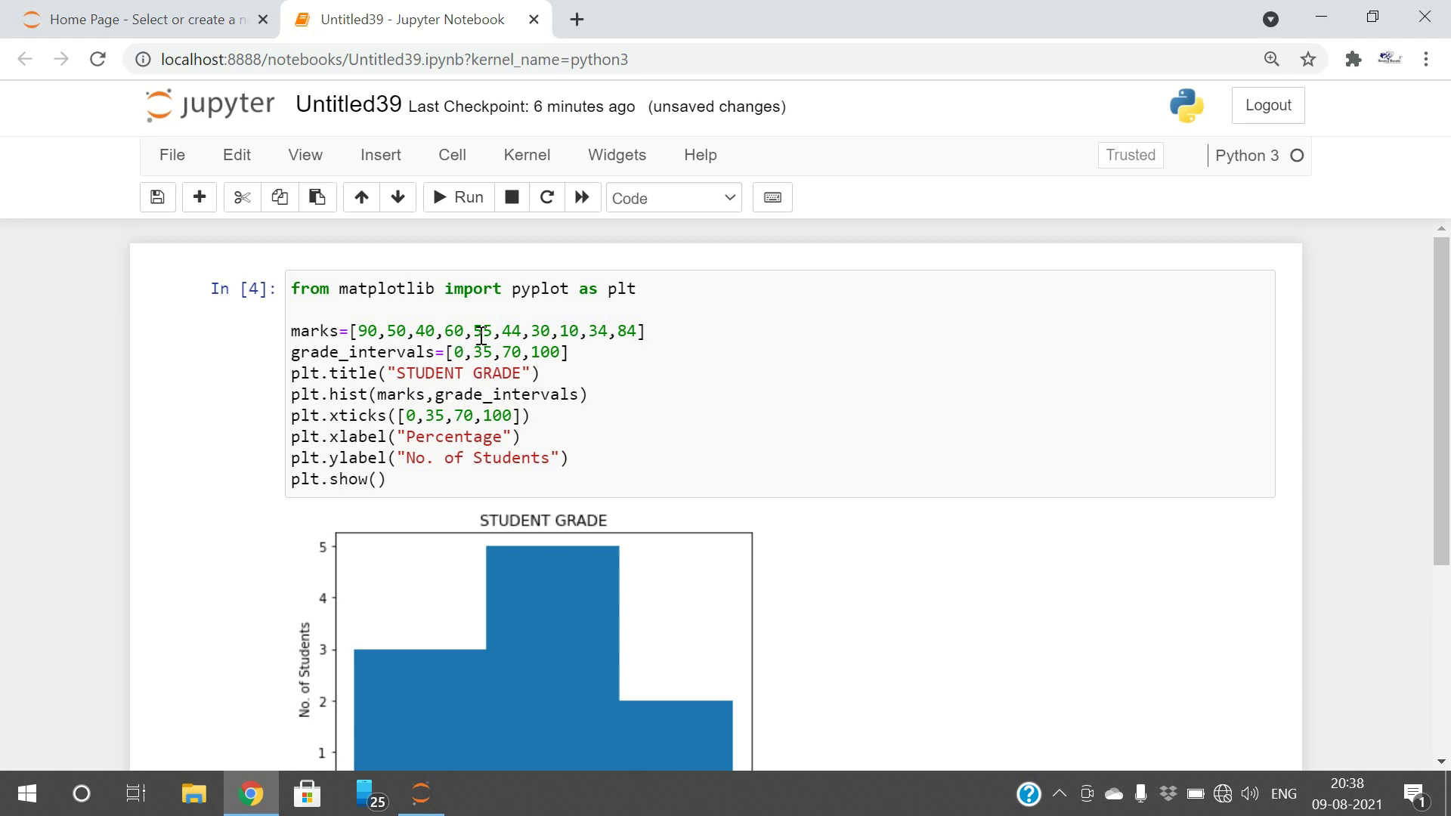
Step: Highlight the marks values 50 through 44 to review them
double_click(404, 332)
drag(409, 336, 523, 334)
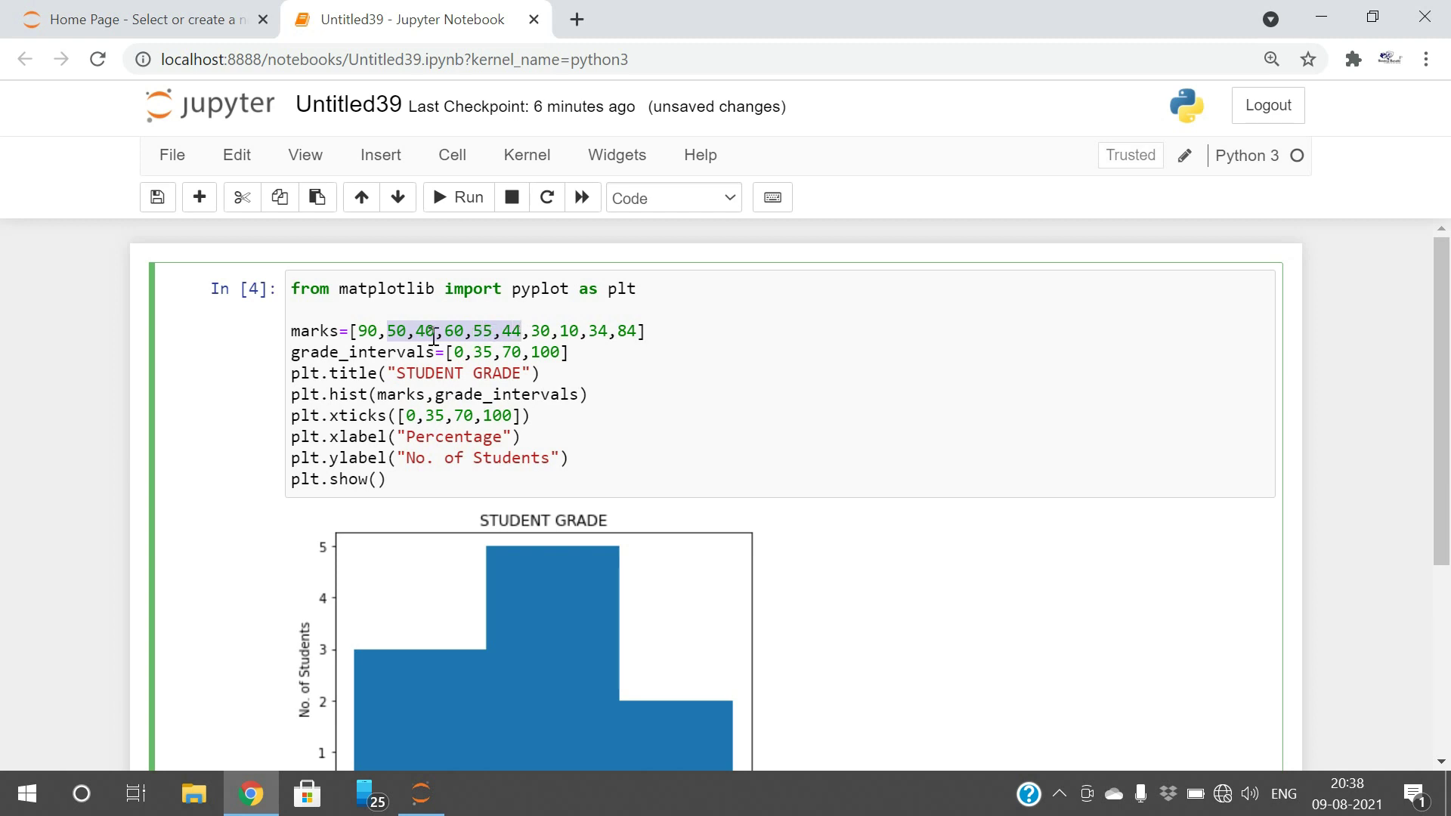
scroll(523, 431, down, 1)
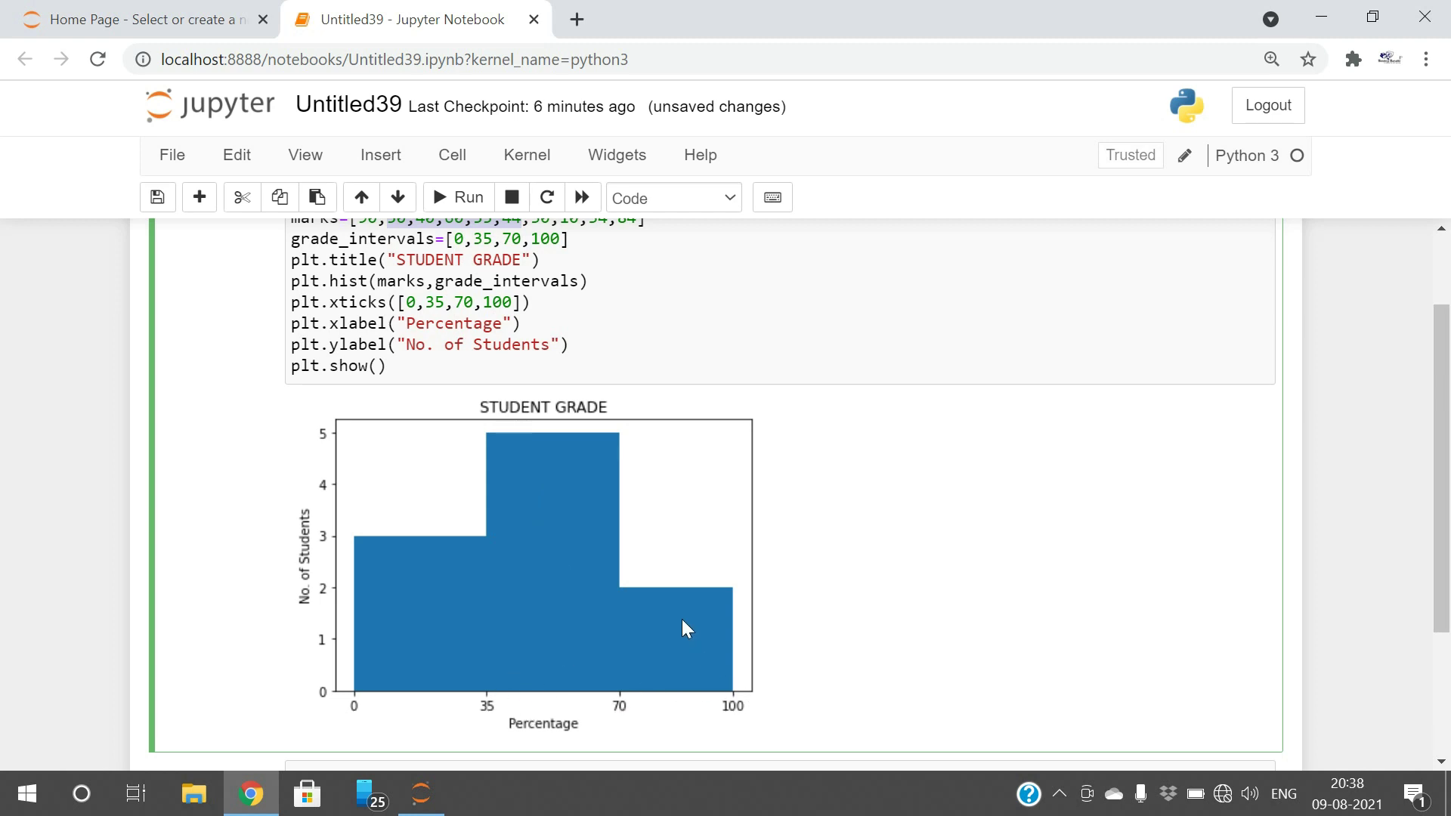
scroll(682, 622, up, 1)
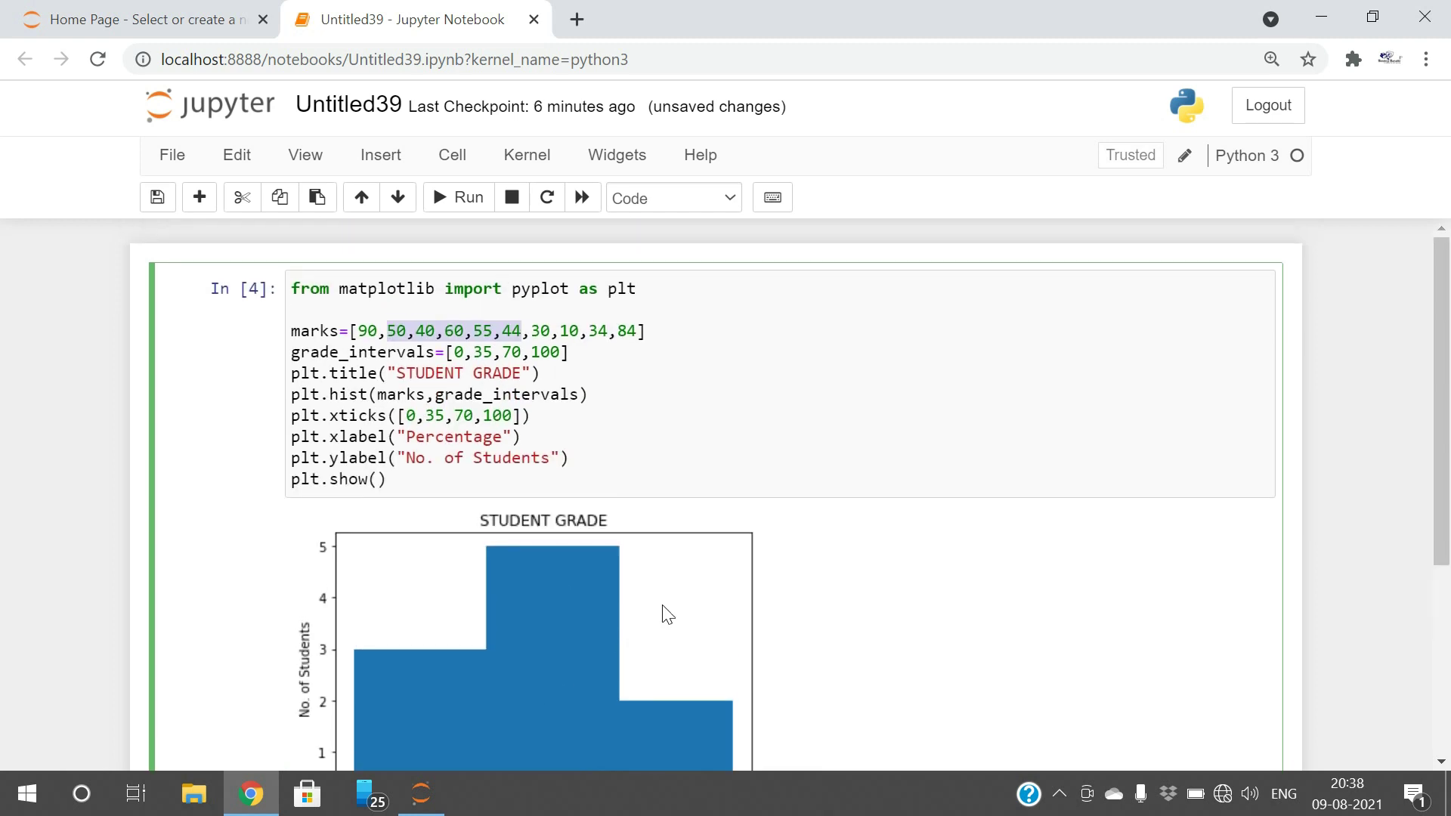
click(377, 330)
scroll(646, 454, down, 2)
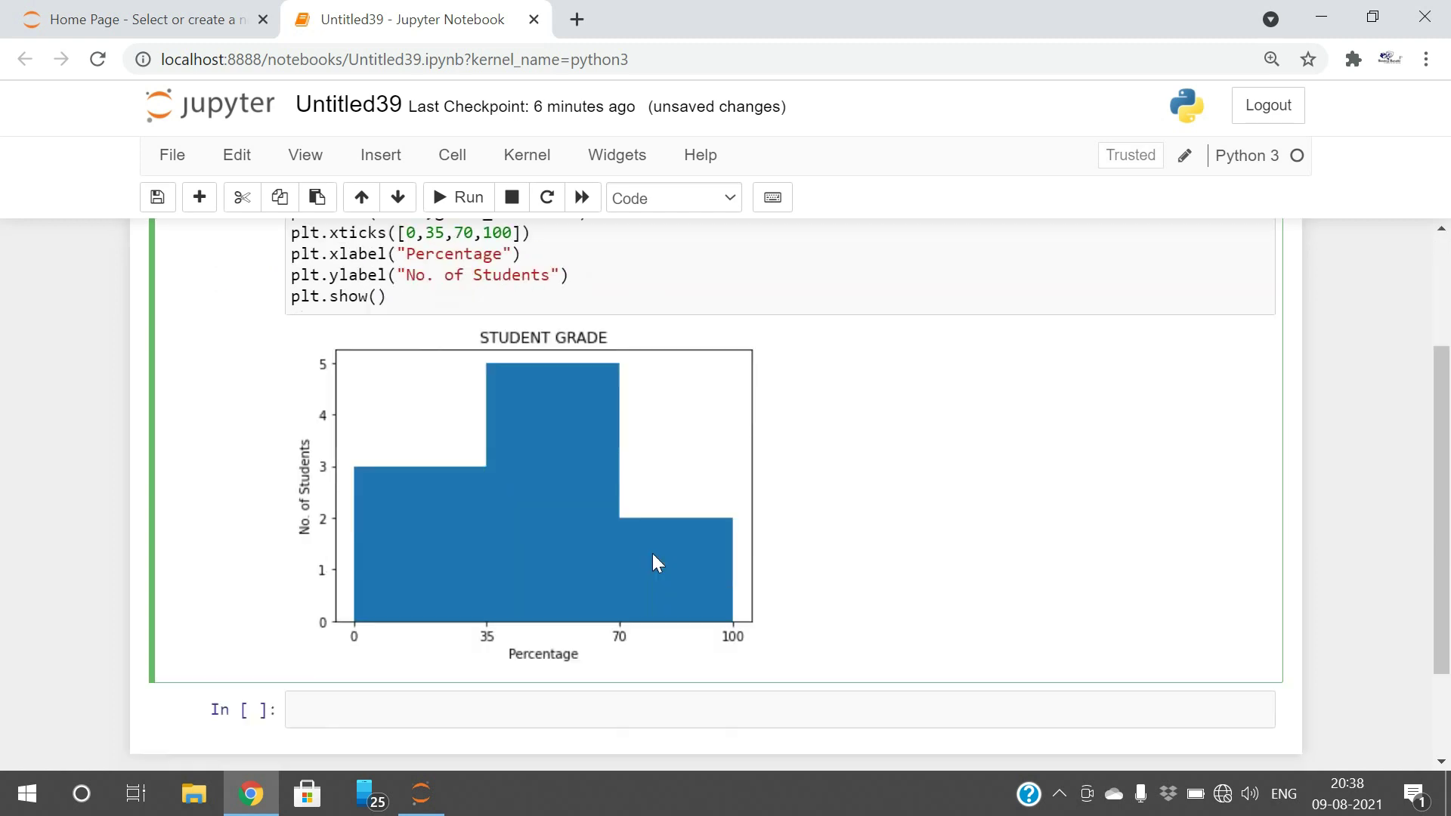
scroll(653, 563, down, 1)
scroll(694, 545, up, 1)
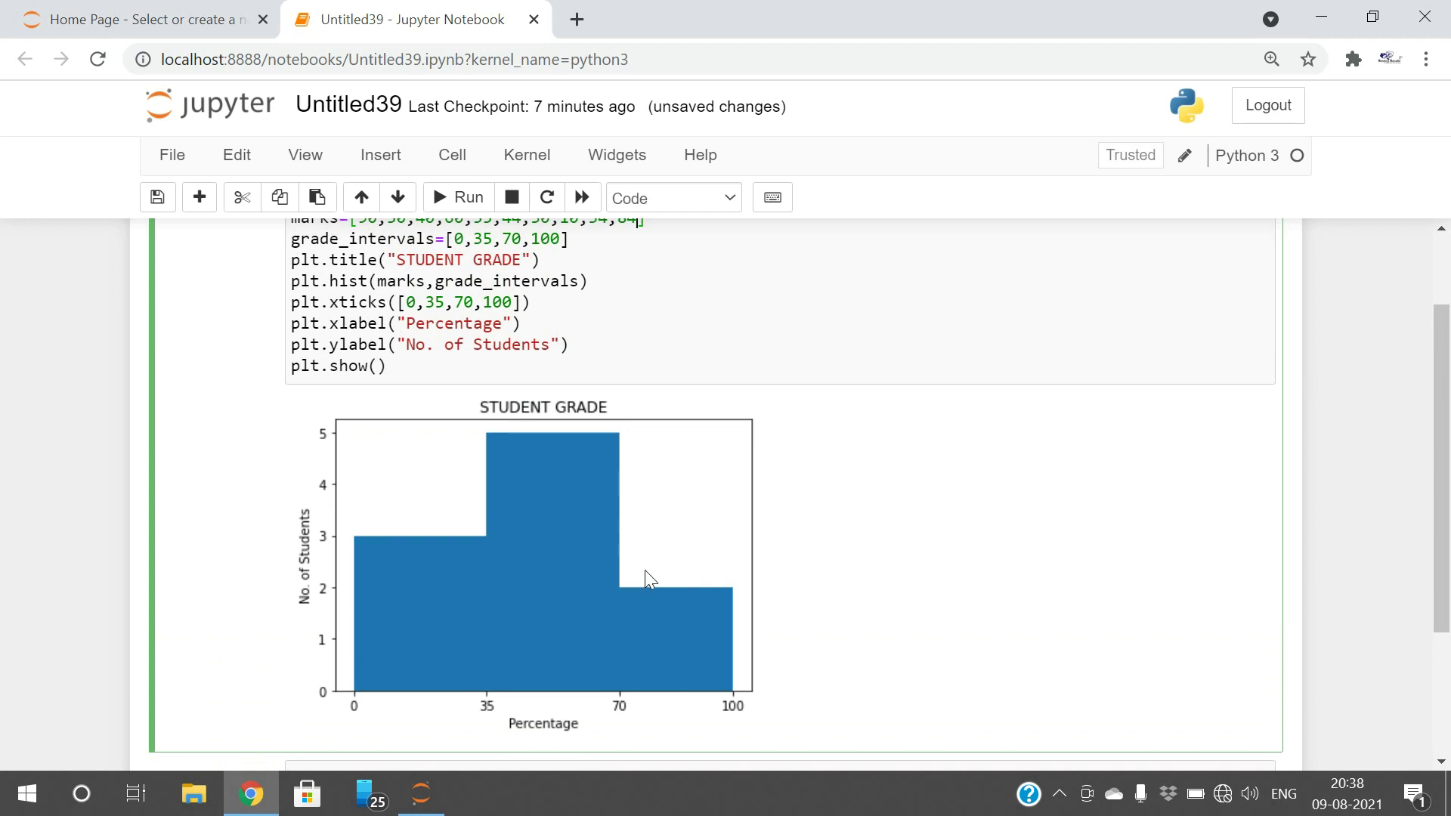
scroll(646, 570, up, 1)
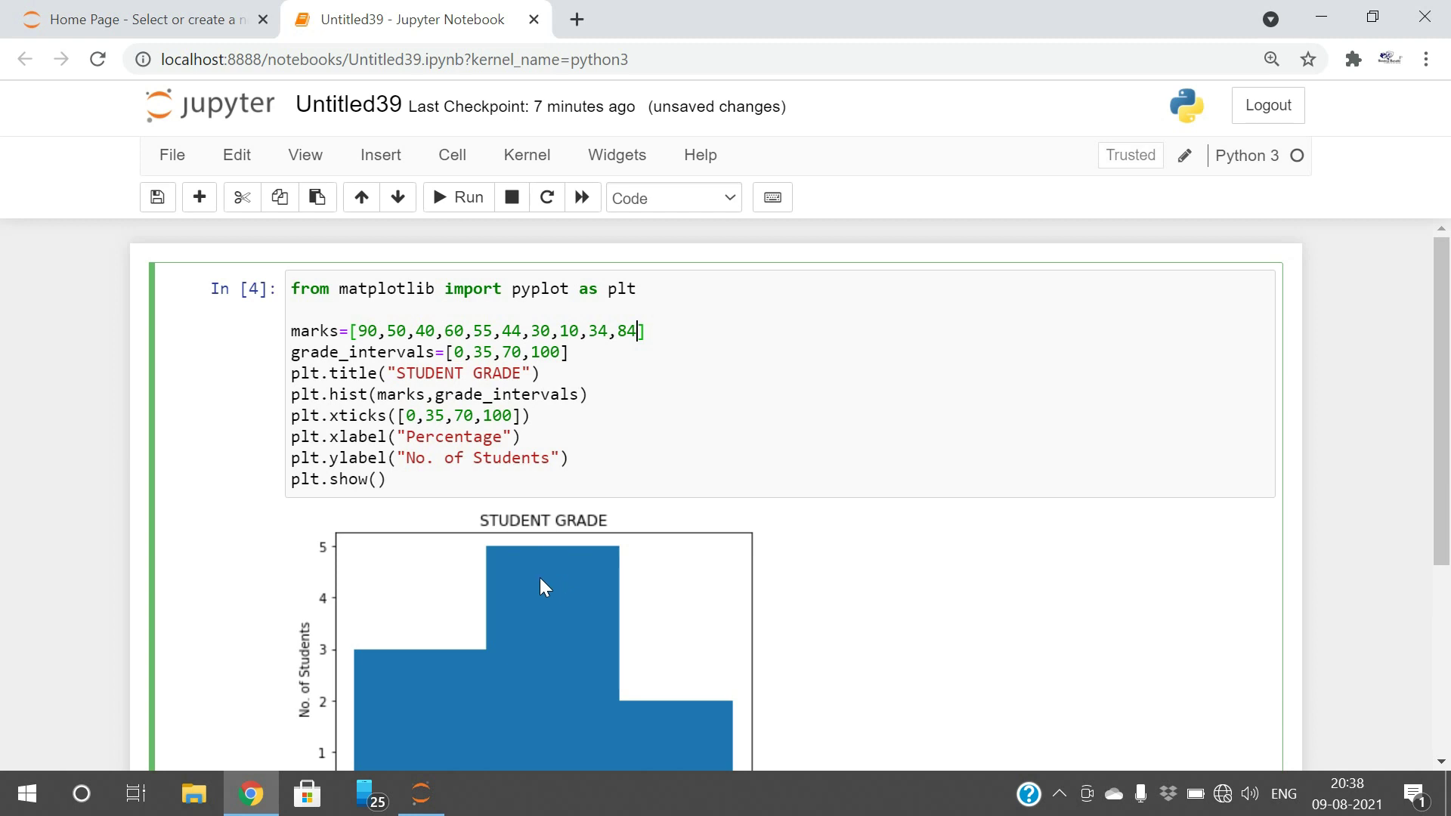
Step: Add histtype="bar" and rwidth=0.7 to plt.hist, rerunning after each
click(583, 394)
text(,)
text(his)
text(ttype)
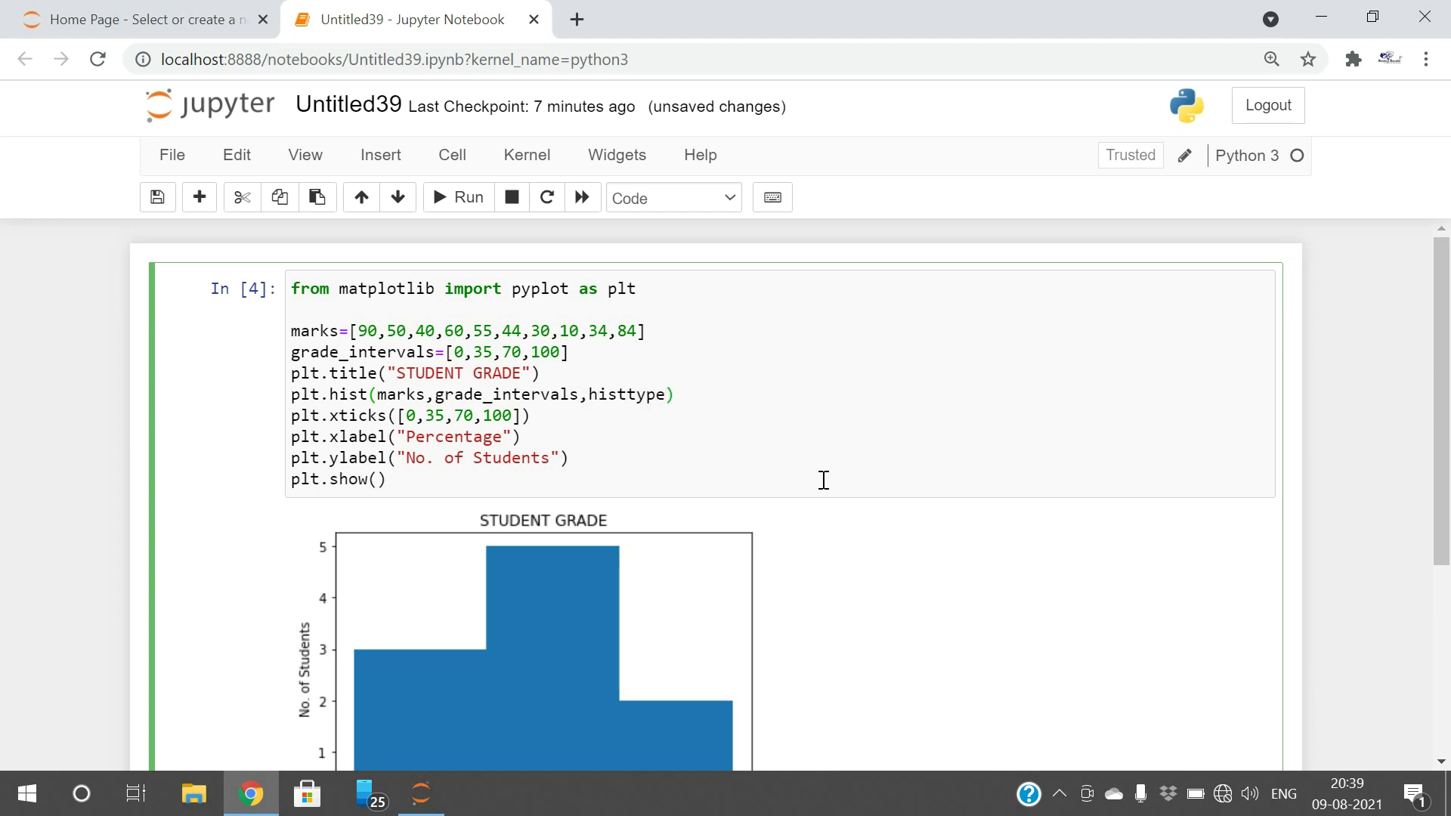
text(="bar)
key(shift+Return)
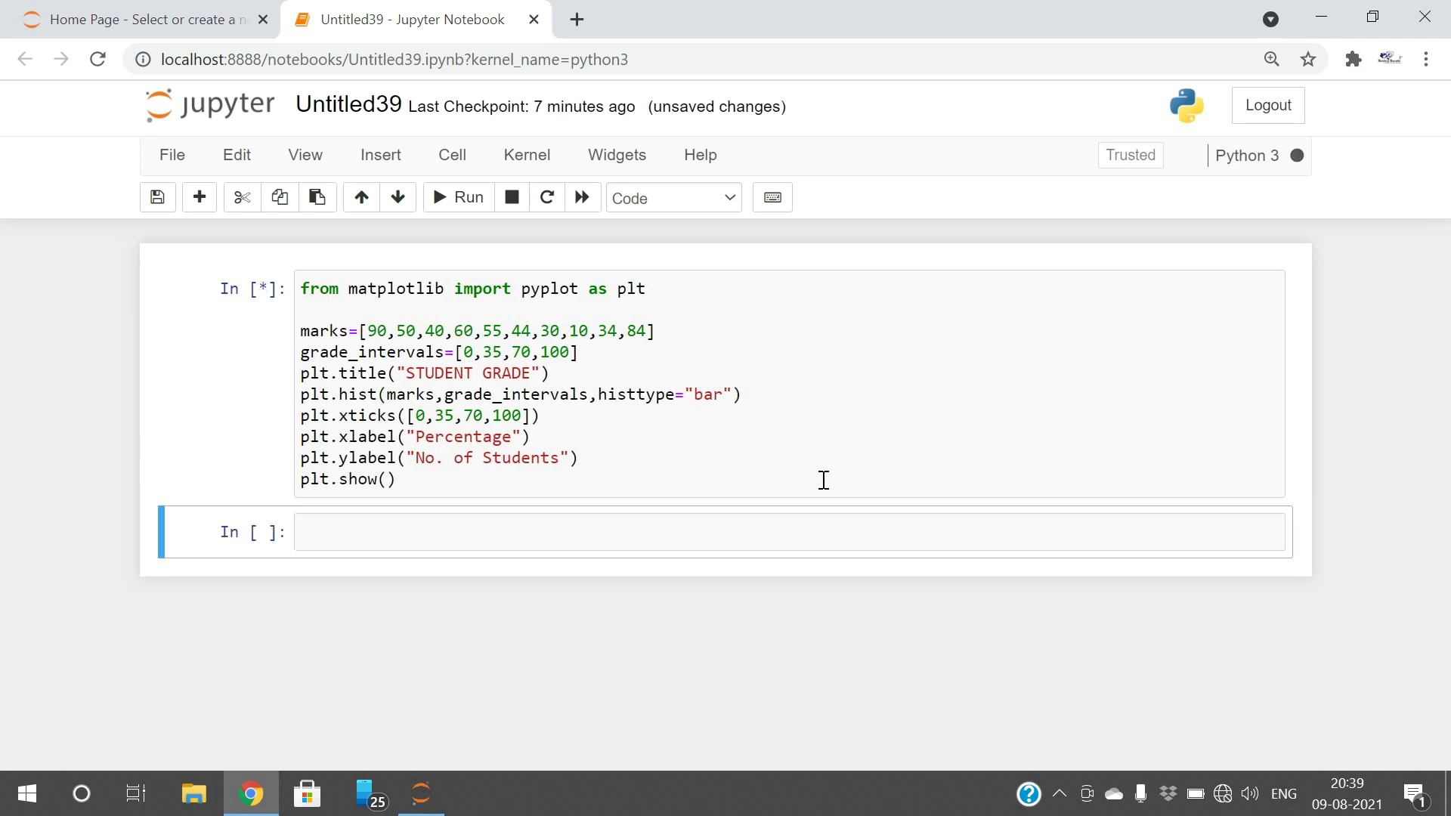
click(726, 394)
text(,rwi)
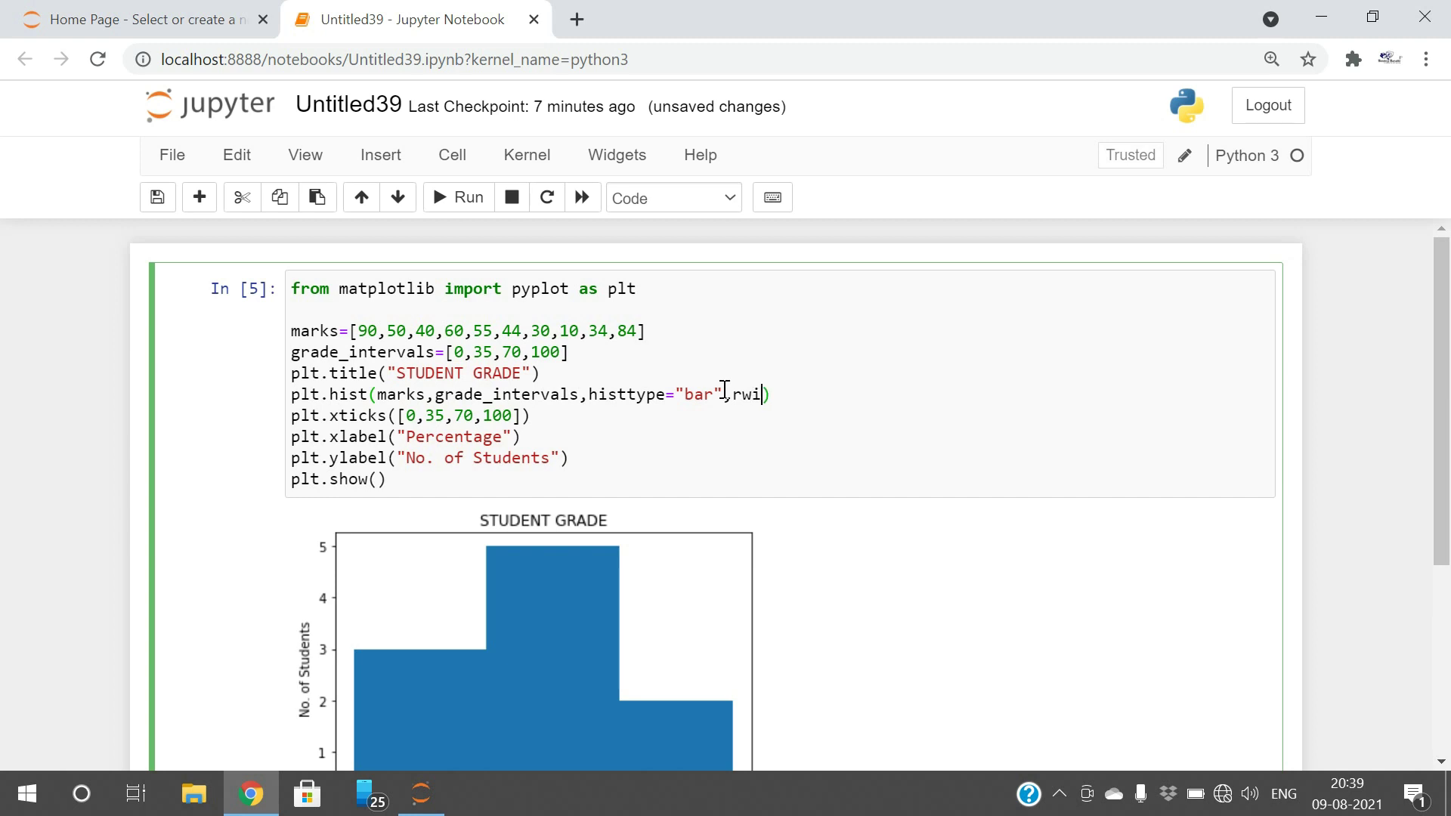
text(dth=)
text(0.7)
key(shift+Return)
scroll(704, 431, down, 1)
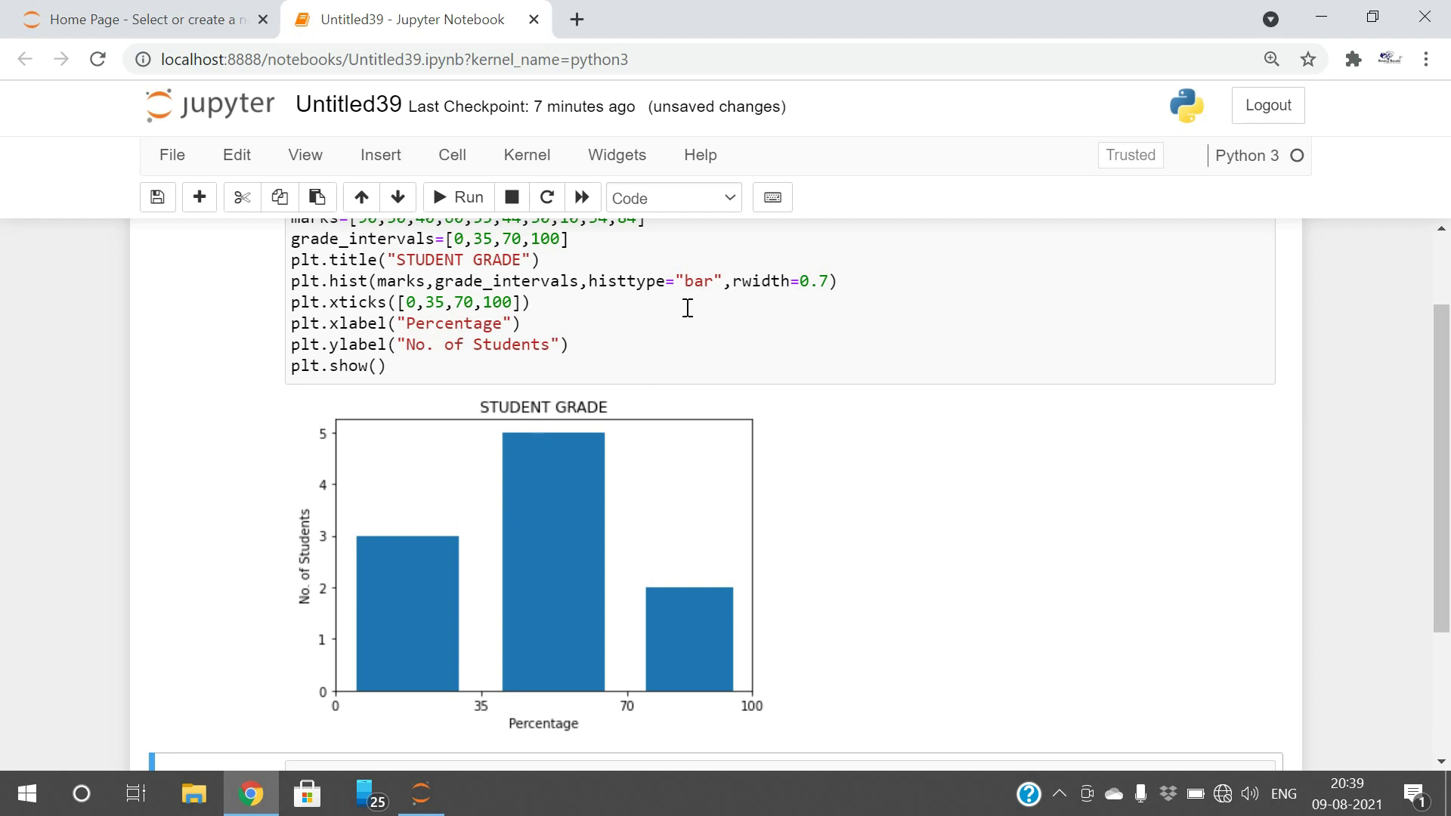
Step: Change histtype from "bar" to "step", then to "stepfilled", rerunning each time
double_click(696, 282)
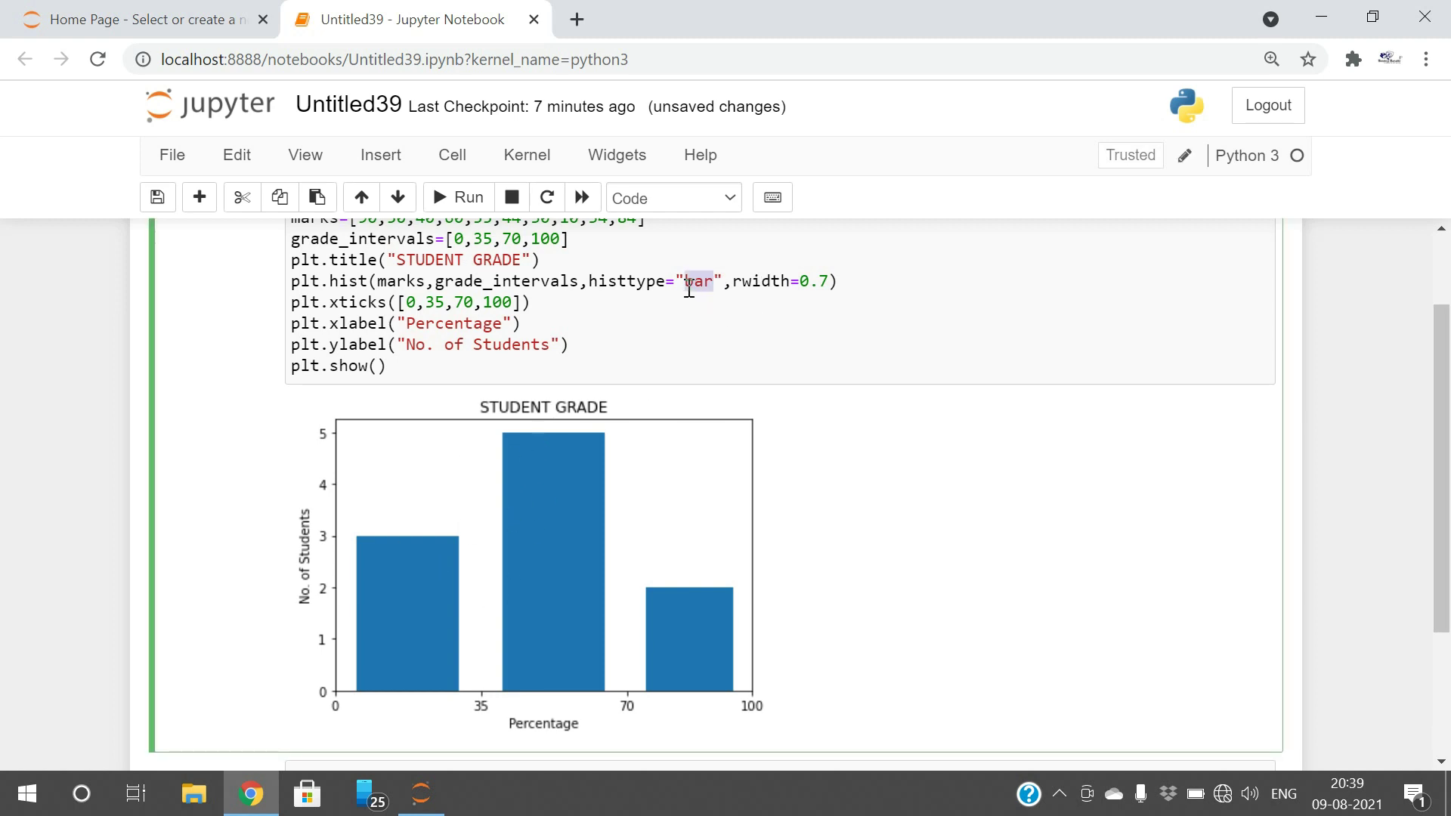
text(step)
key(shift+Return)
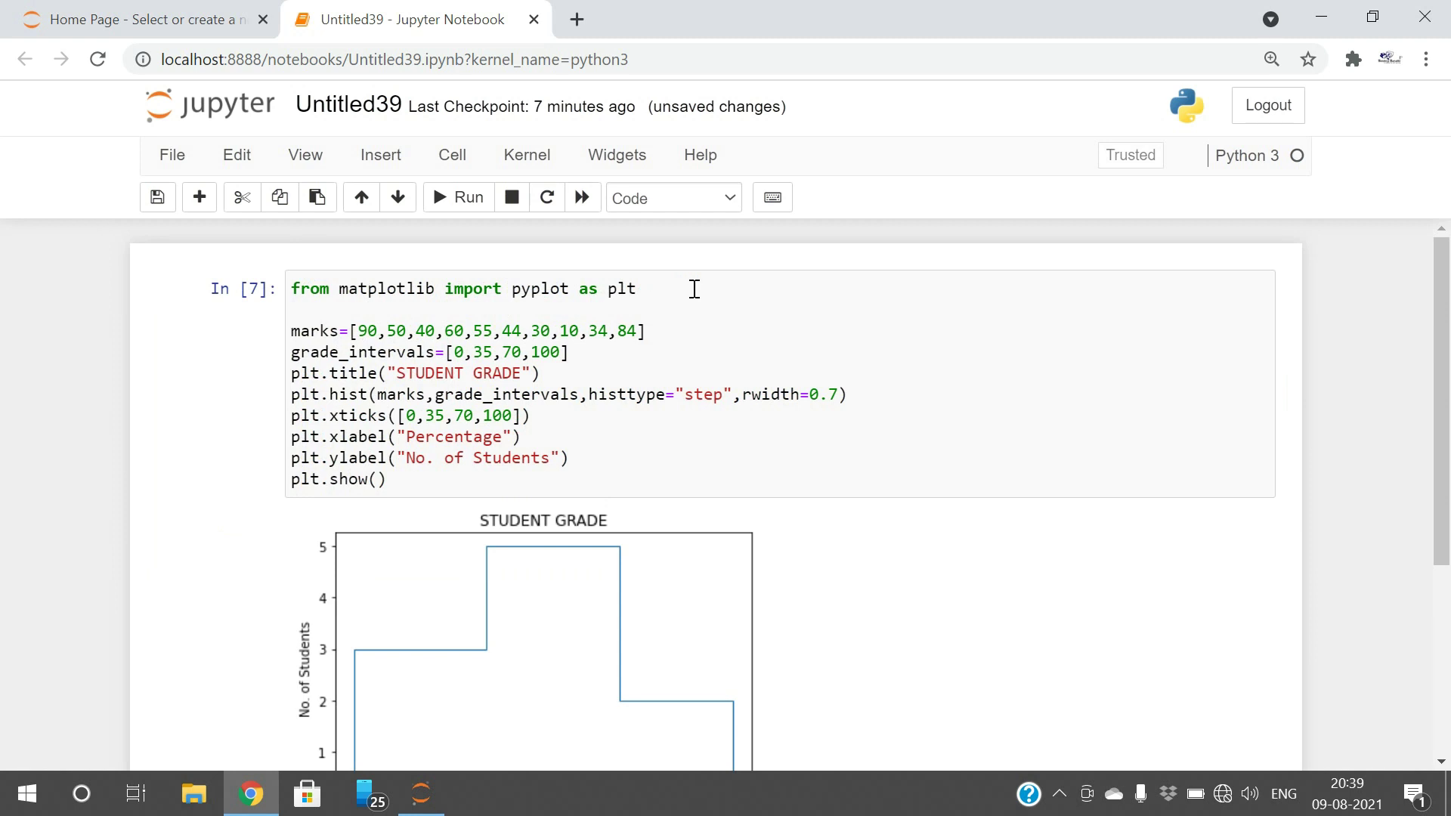
scroll(1059, 532, down, 1)
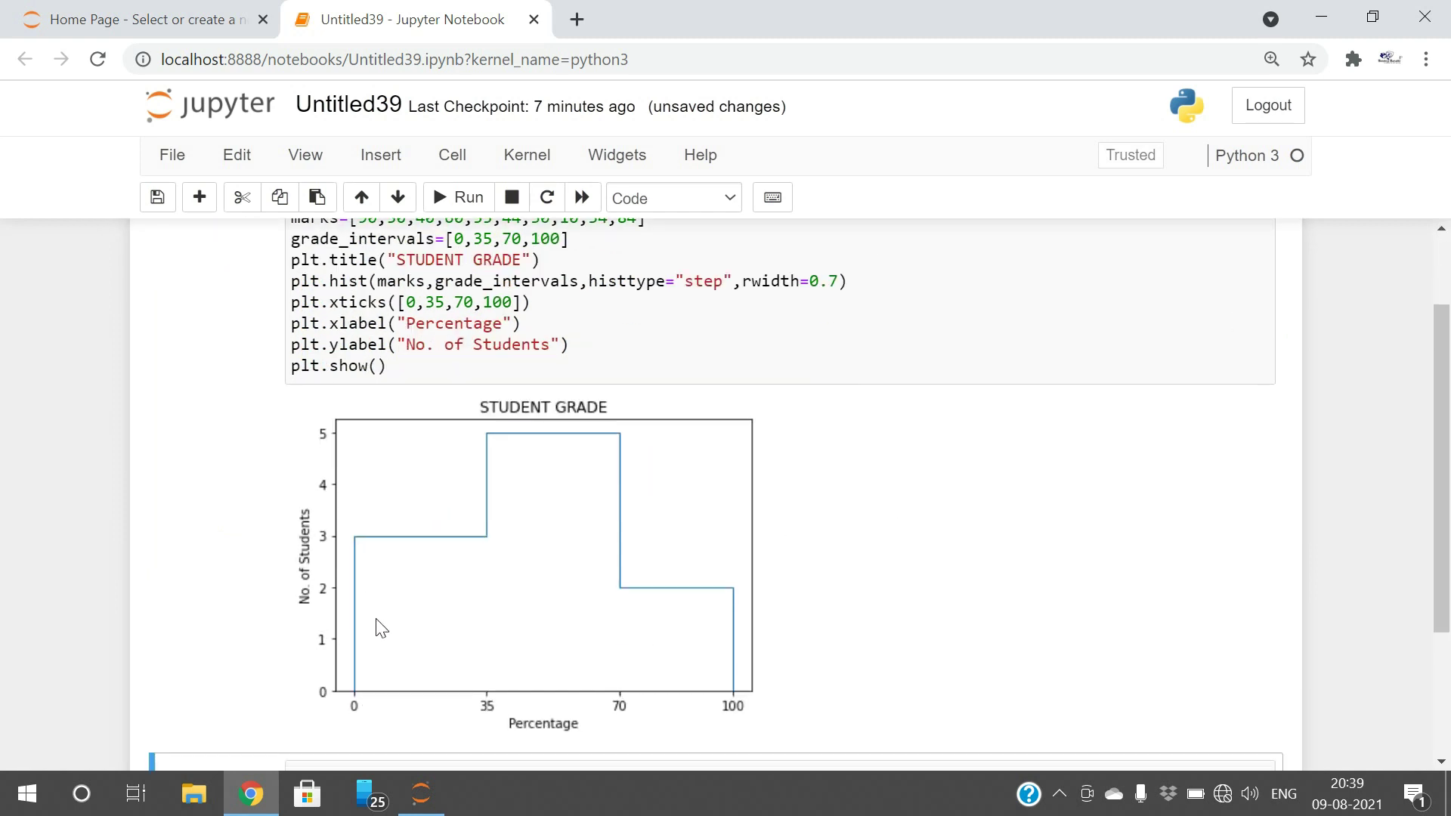
click(723, 281)
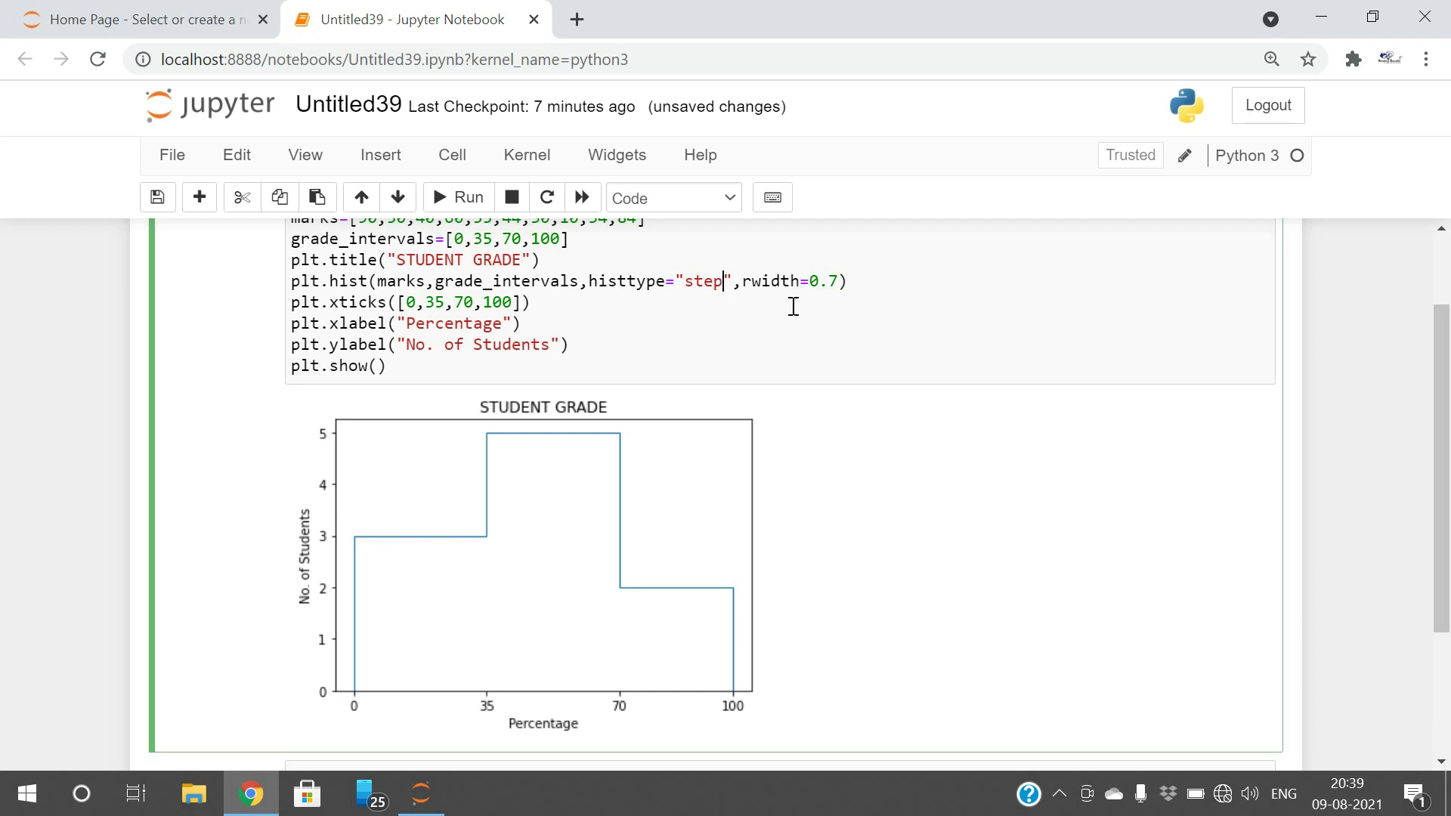
text(fille)
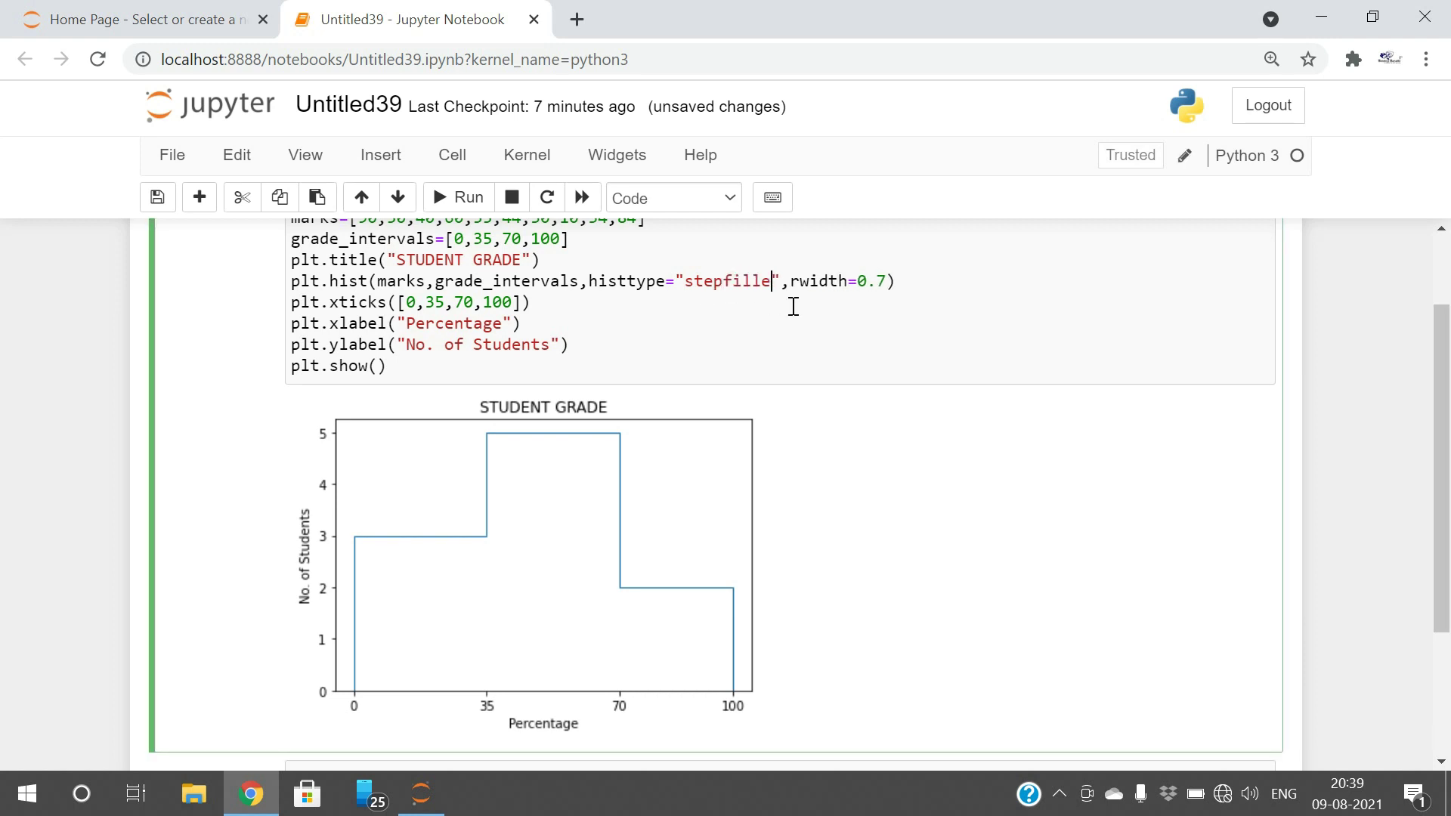
text(d)
key(shift+Return)
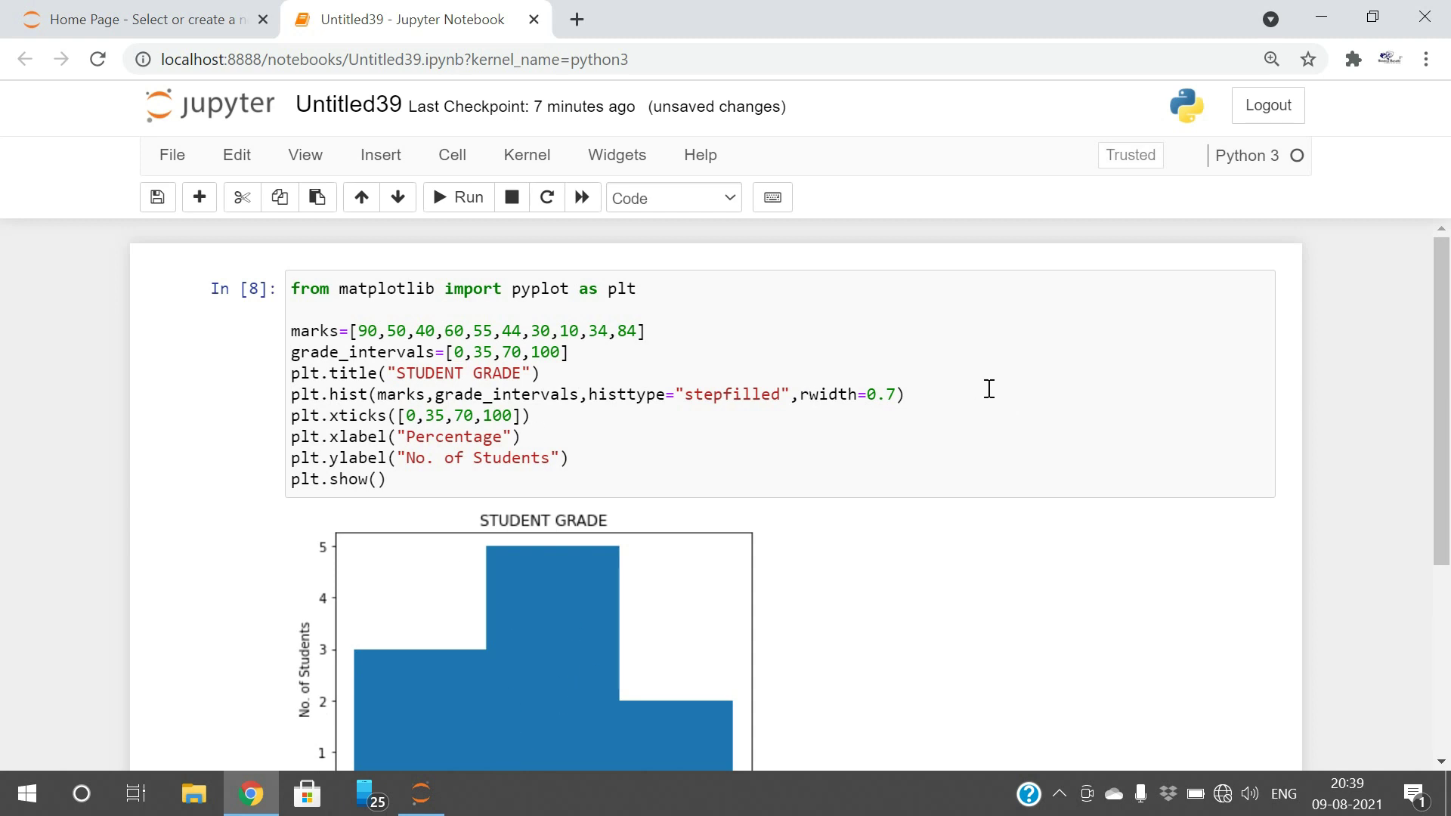
Step: Add facecolor="g" to plt.hist, then switch it to "r", rerunning each time
click(895, 397)
text(,fac)
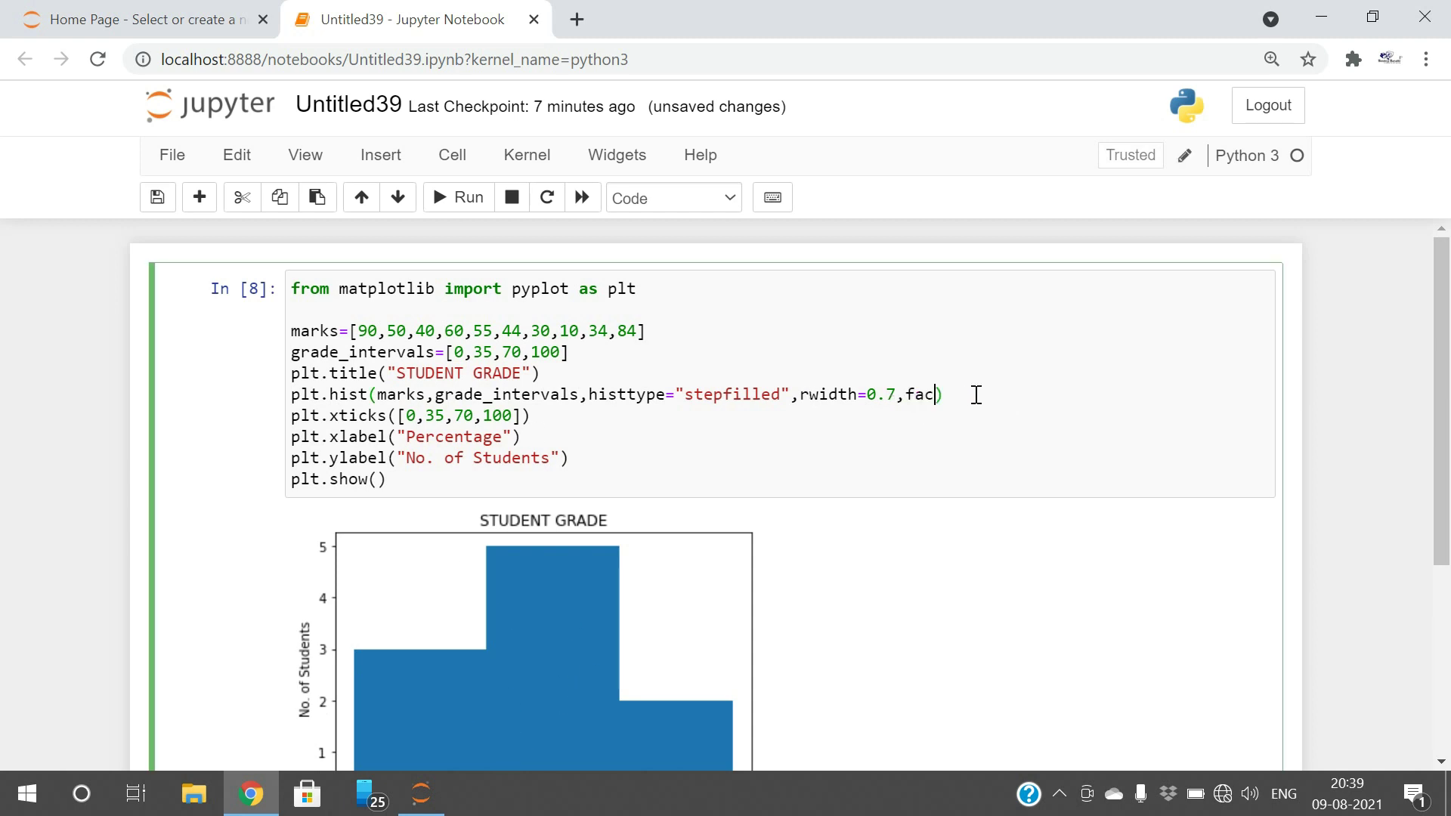
text(ecol)
text(or="g)
key(shift+Return)
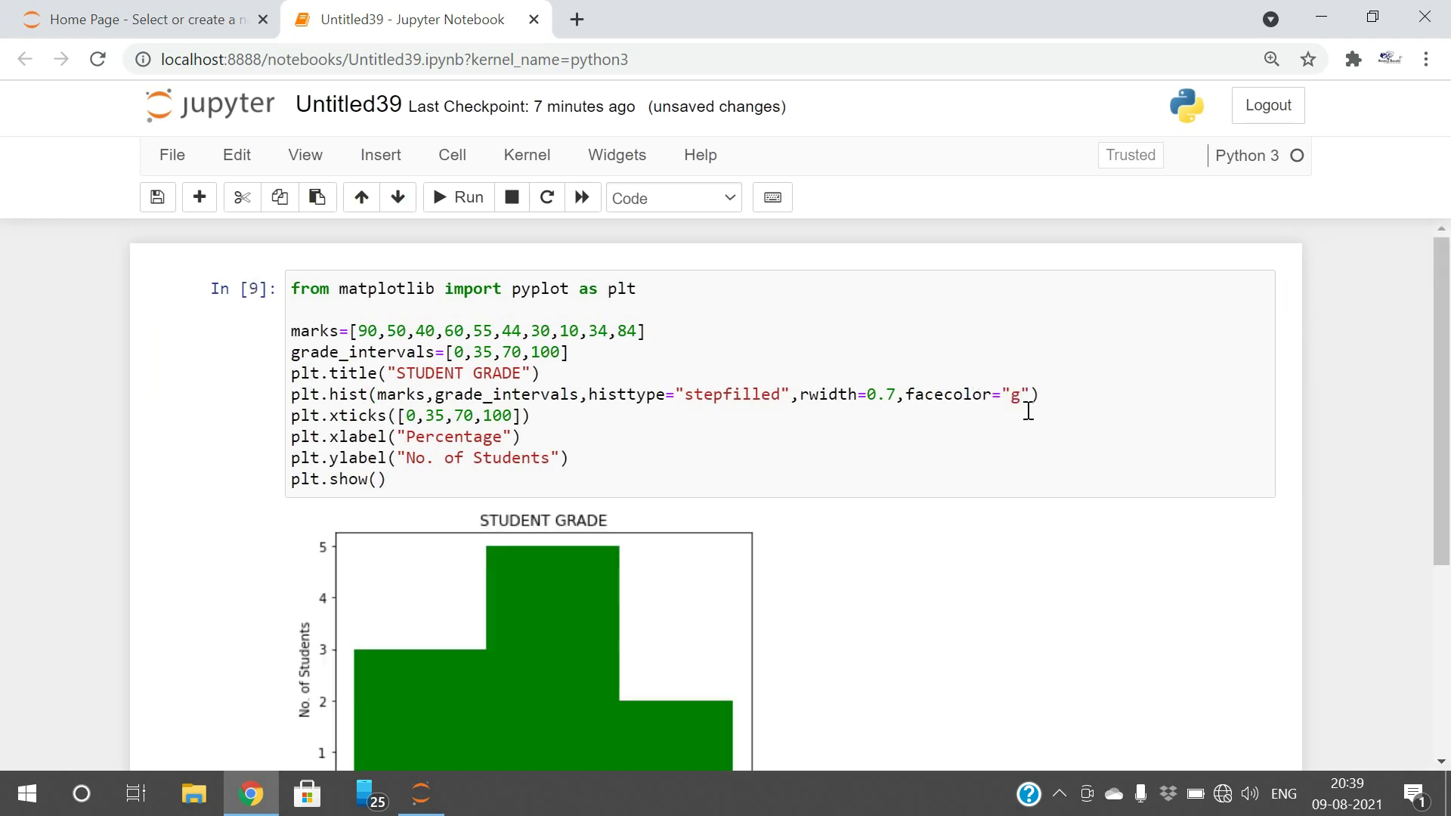
click(1029, 395)
key(BackSpace)
text(r)
key(shift+Return)
Step: Try facecolor "K", which errors, then correct it to "k" for black bars
click(1017, 393)
key(BackSpace)
text(K)
key(shift+Return)
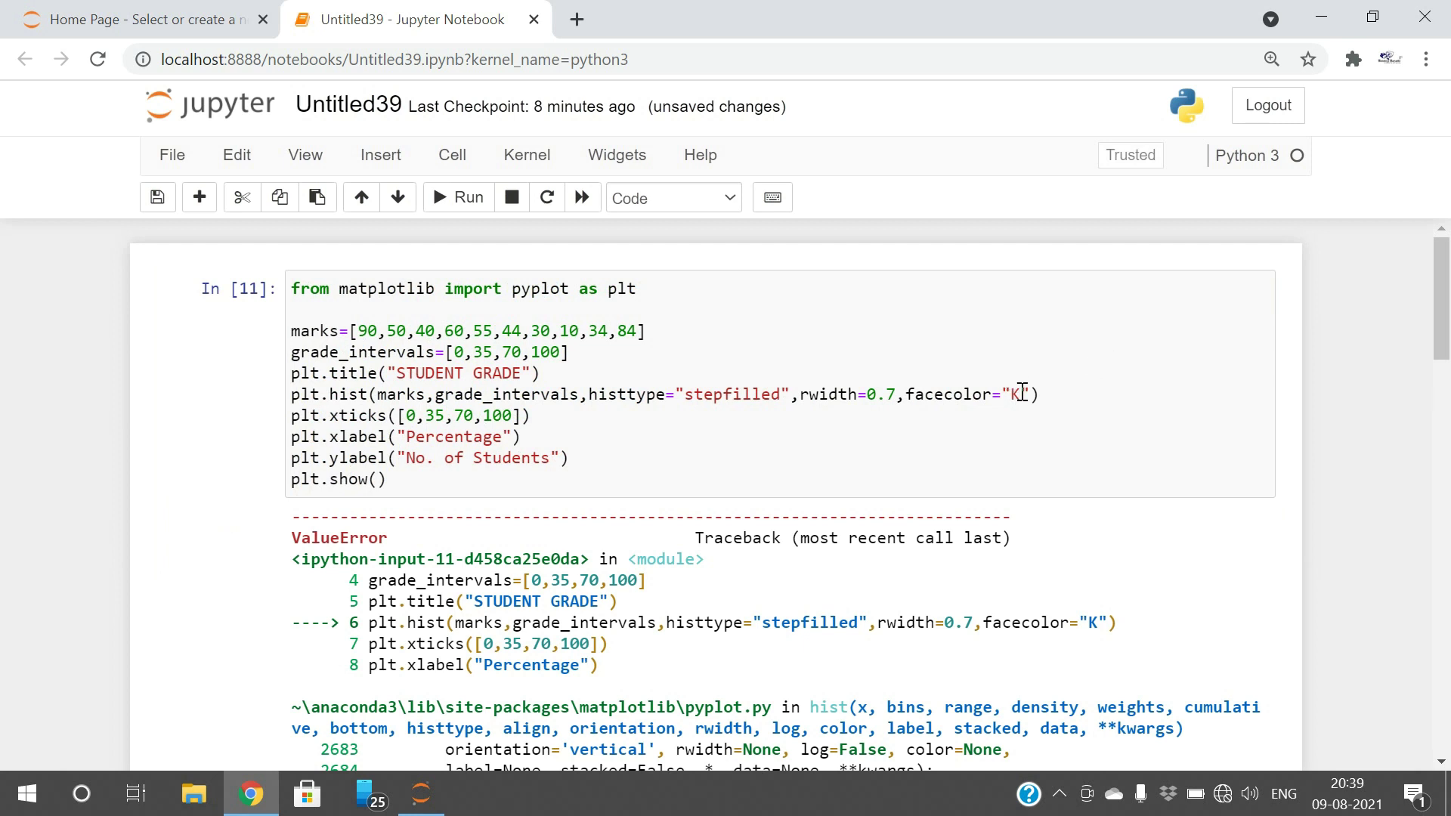
click(1020, 393)
key(BackSpace)
text(k)
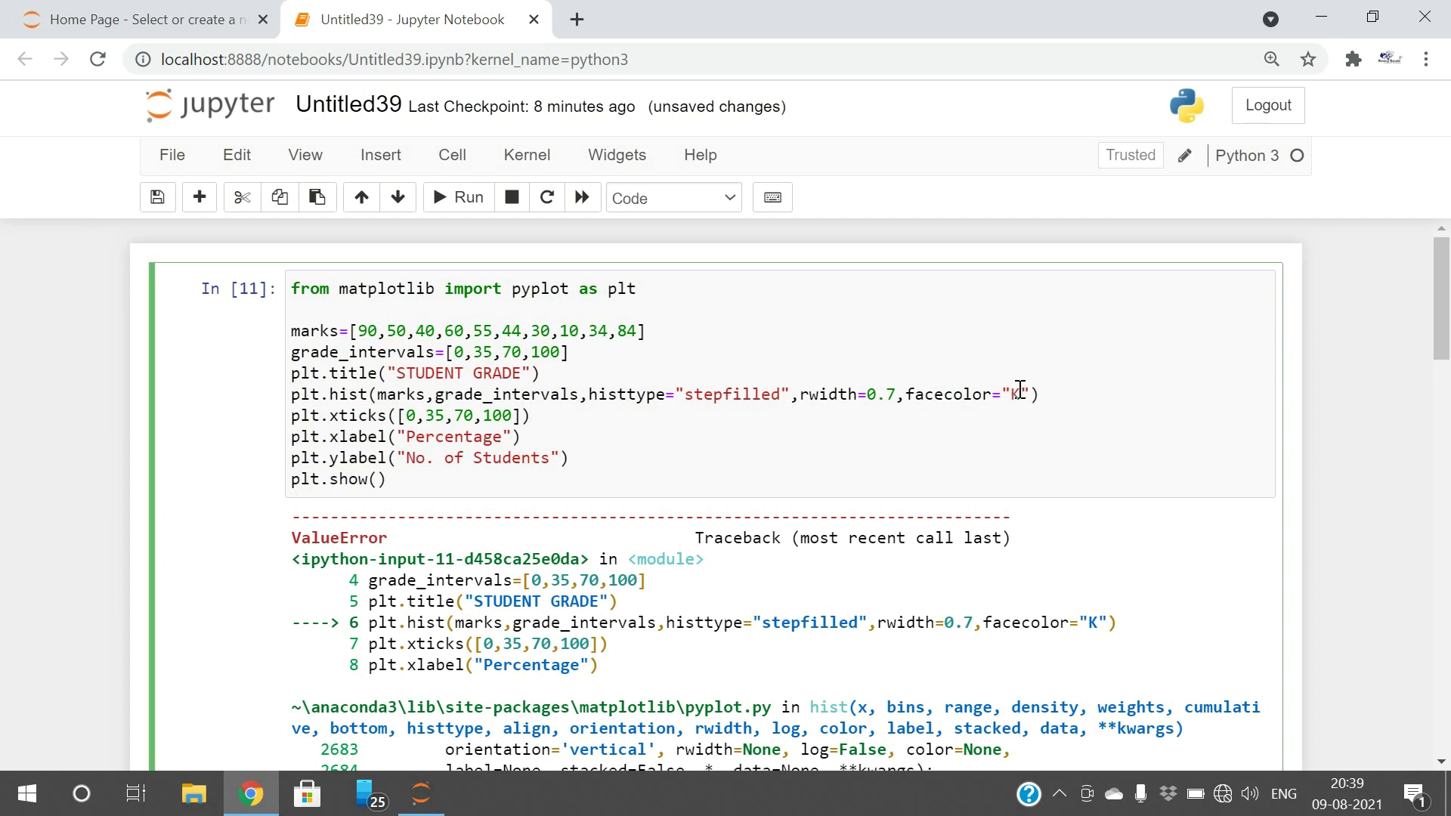
key(shift+Return)
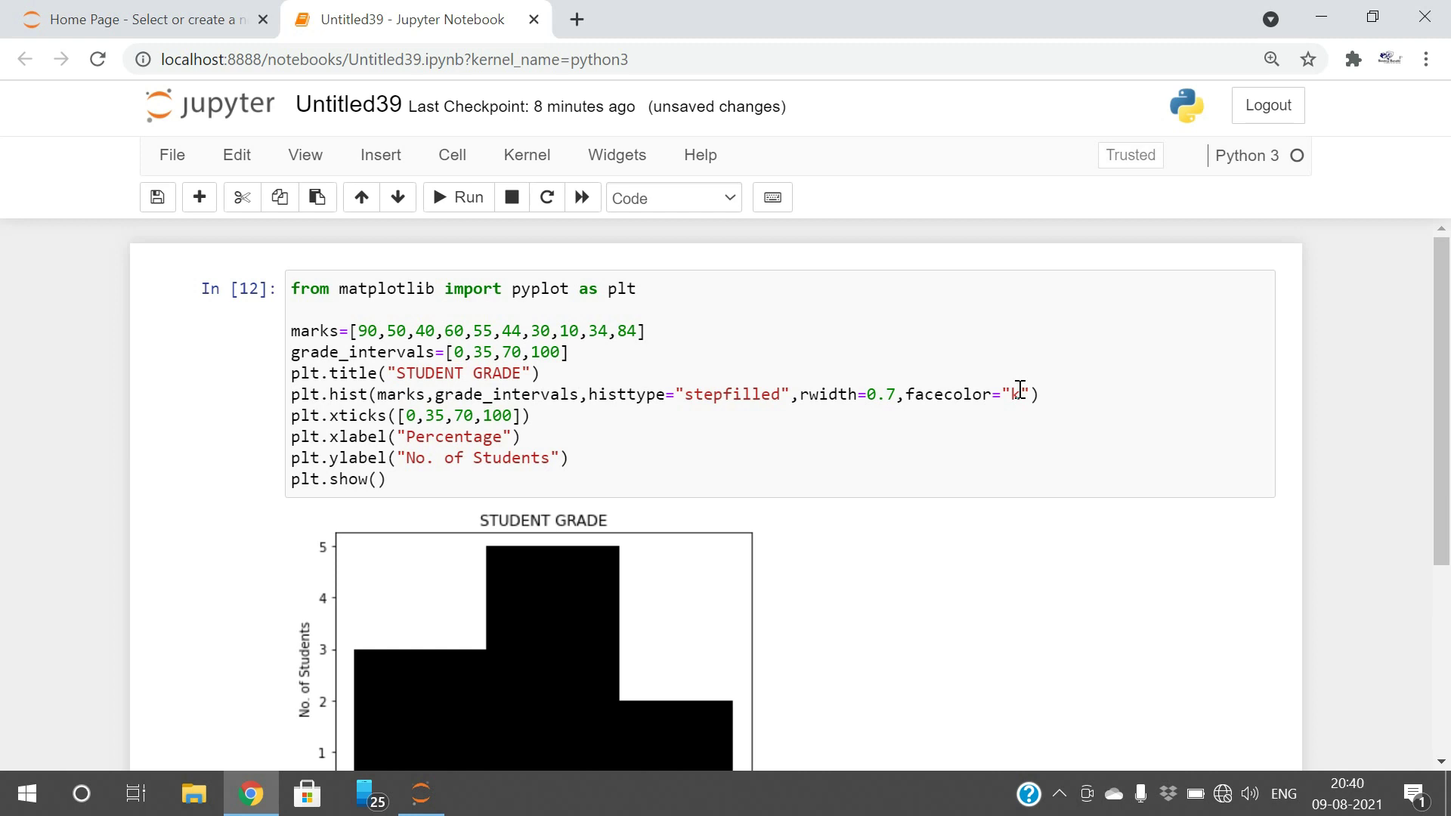
scroll(560, 687, down, 2)
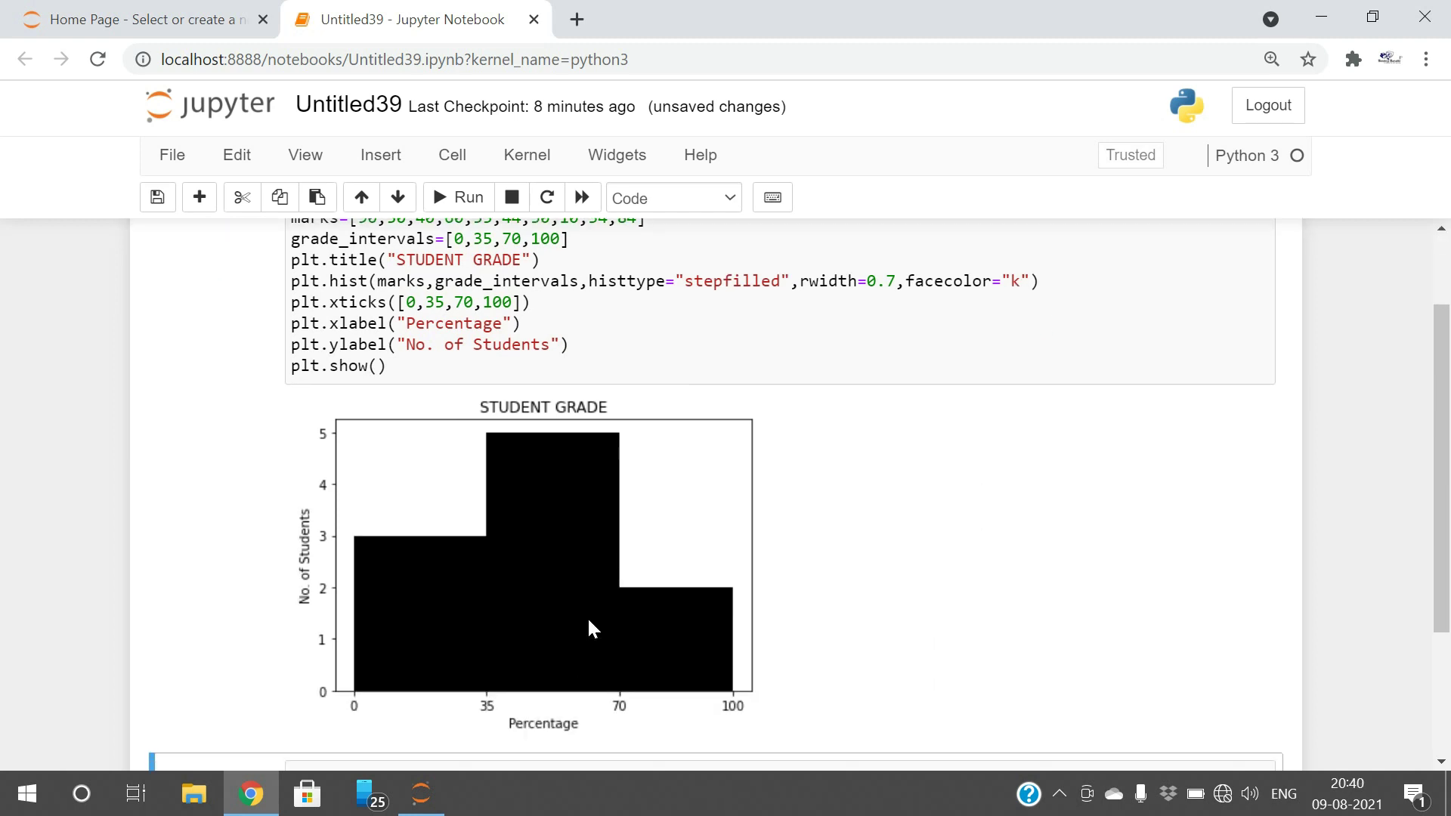
scroll(667, 616, up, 2)
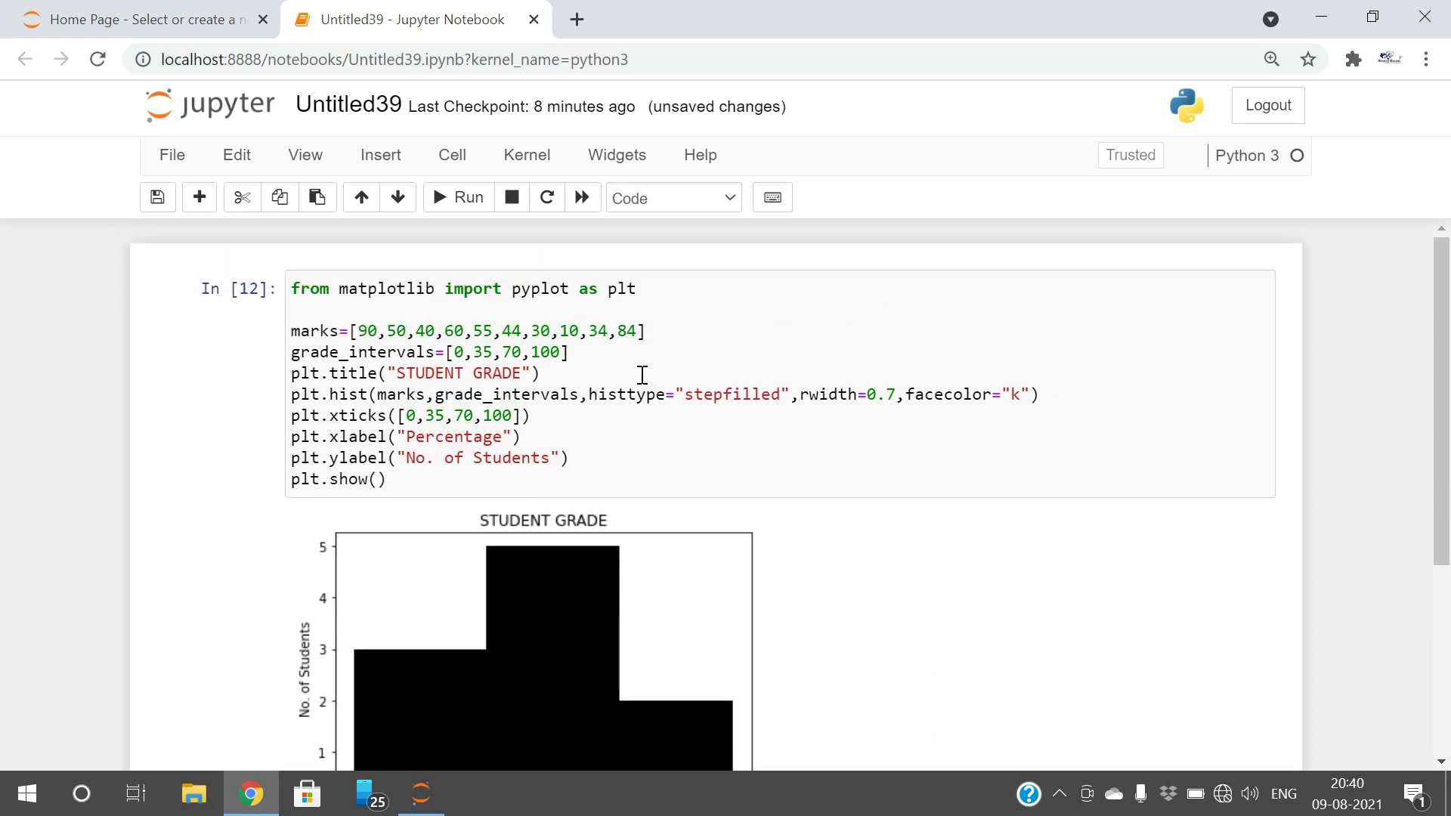
Step: Change the histtype value from "stepfilled" to "bar" and rerun the cell
drag(589, 395, 789, 397)
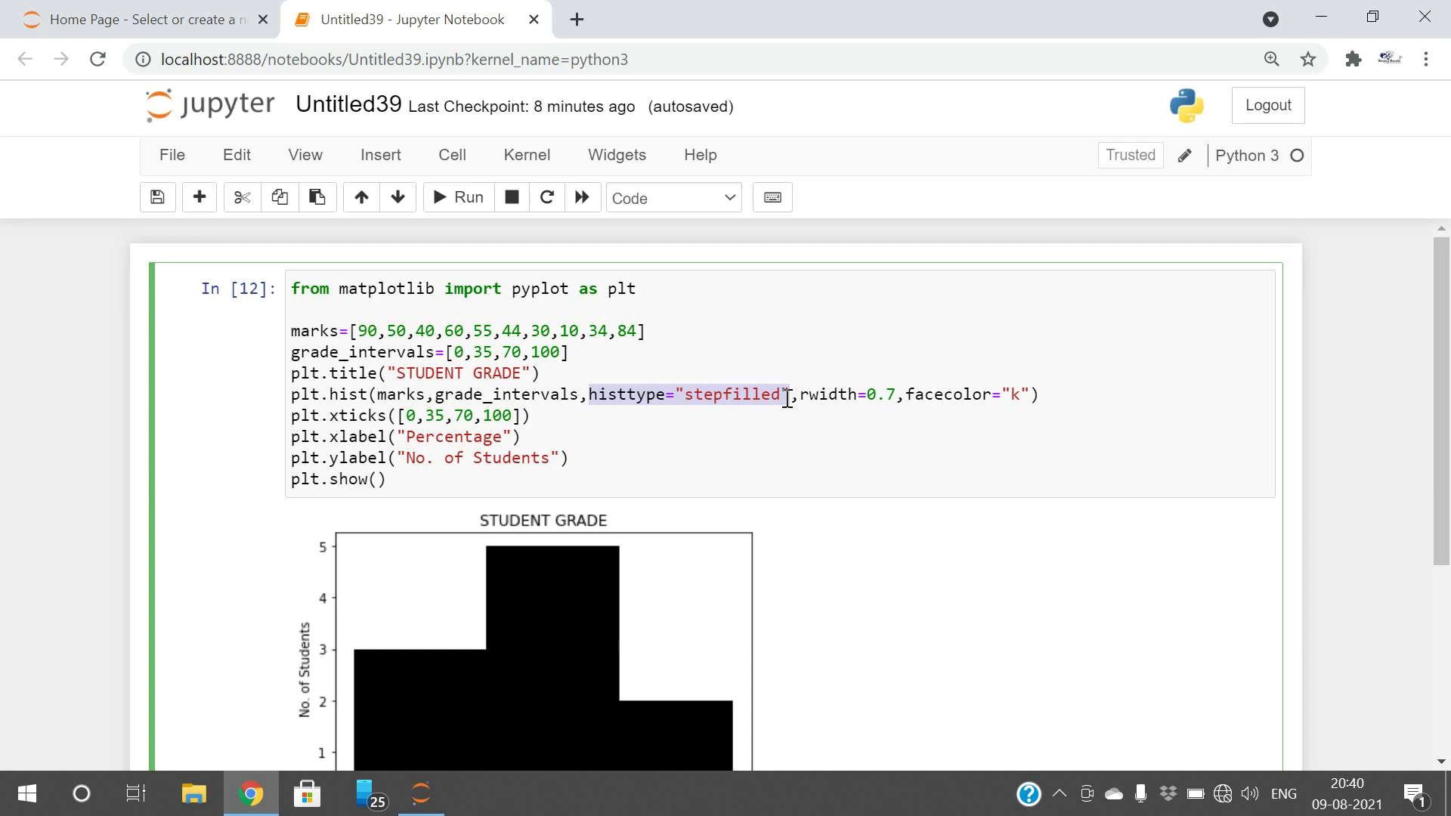
click(788, 397)
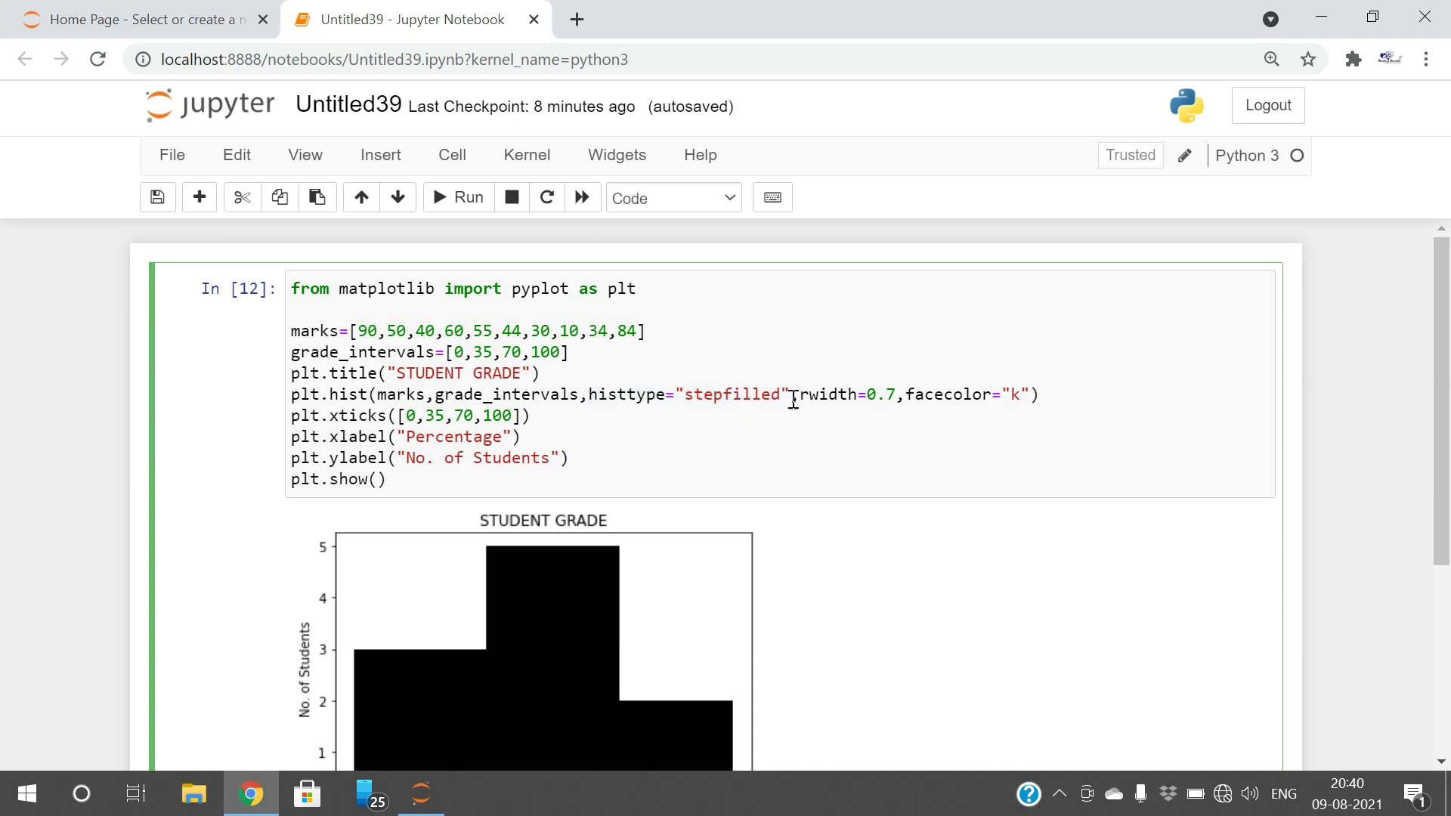
drag(799, 397, 900, 397)
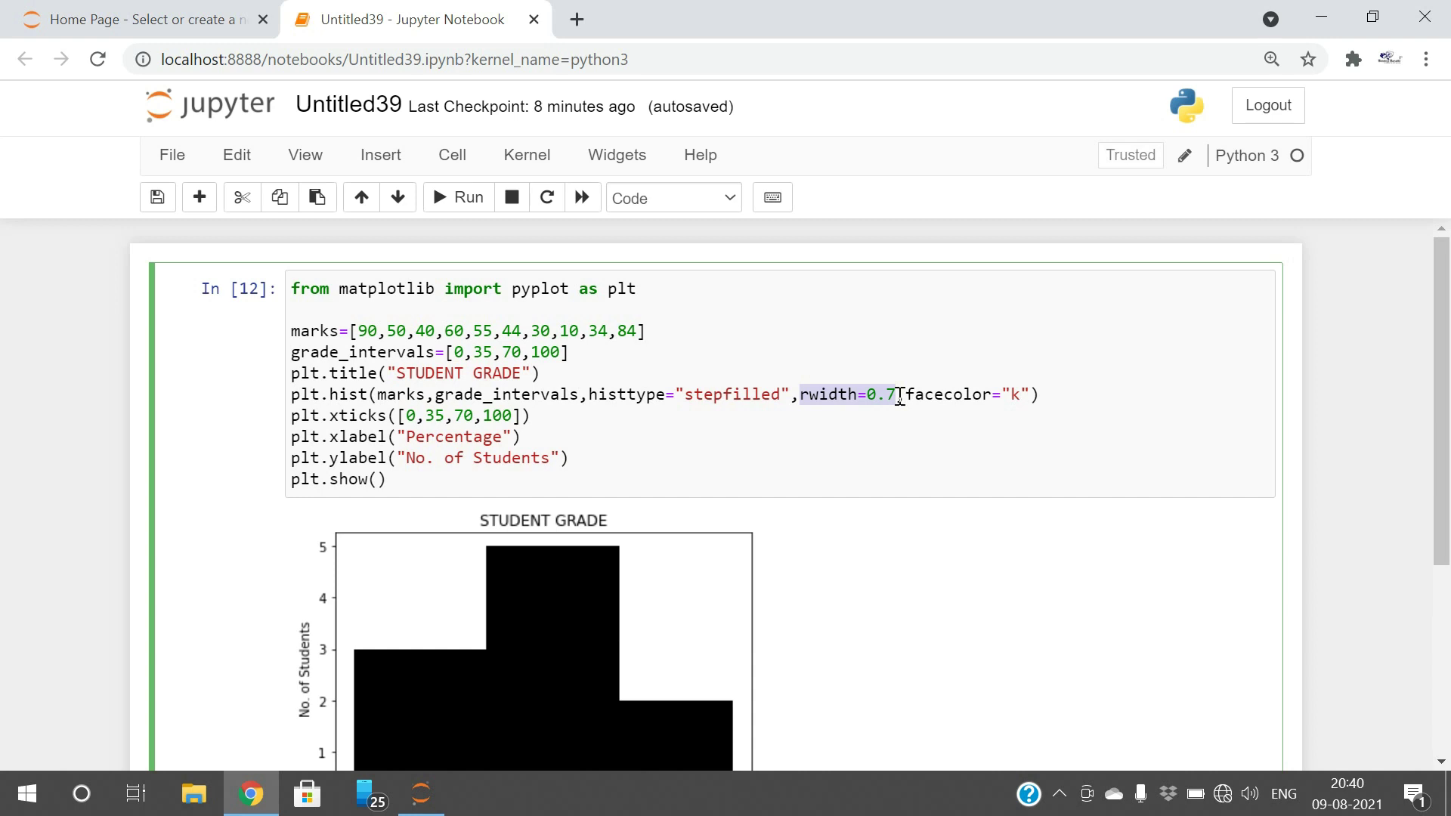
drag(781, 397, 679, 395)
text(bar)
key(shift+Return)
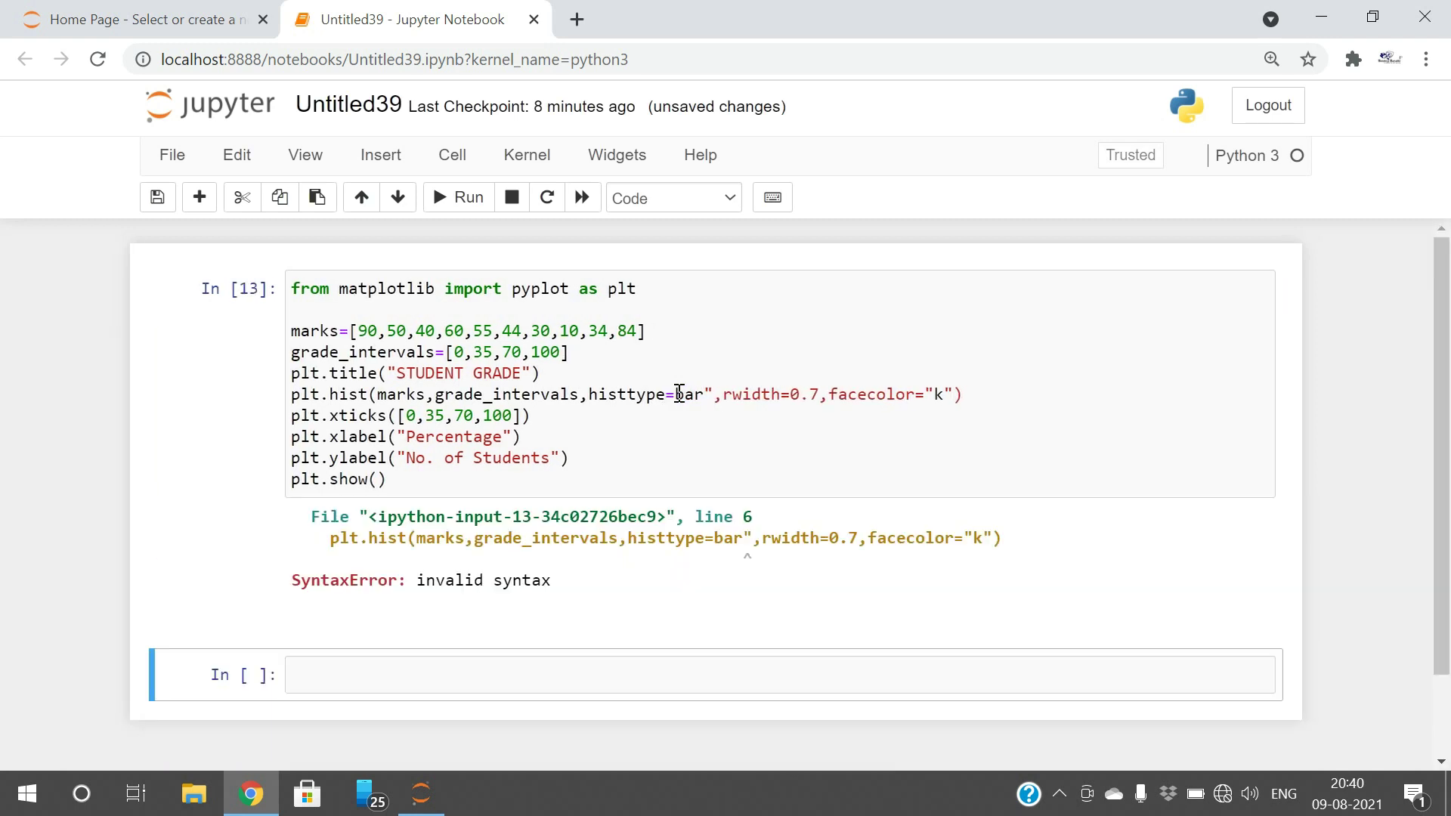
Step: Restore the missing quote before "bar" and rerun to draw three separated black bars
click(676, 394)
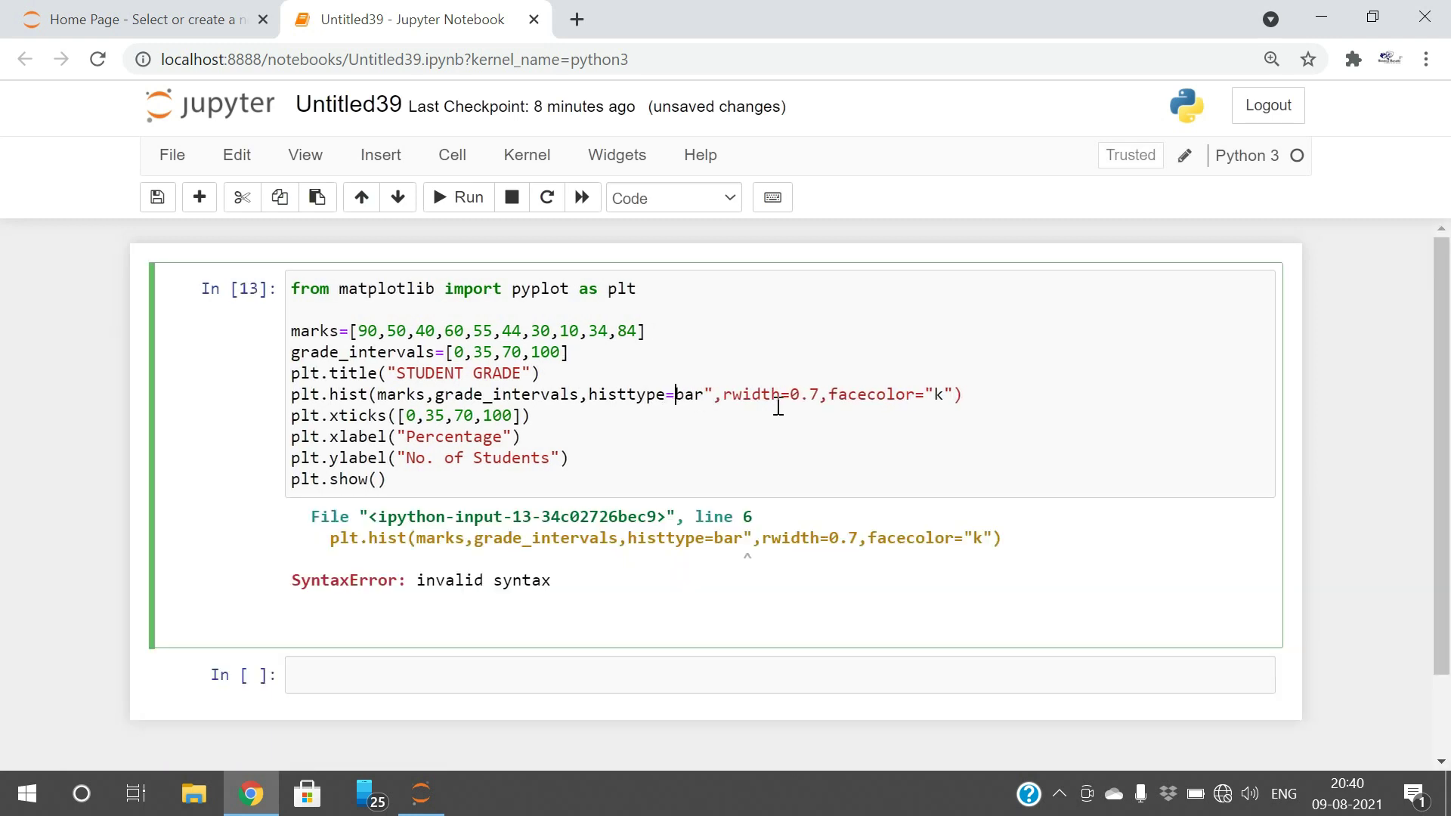
text(")
key(shift+Return)
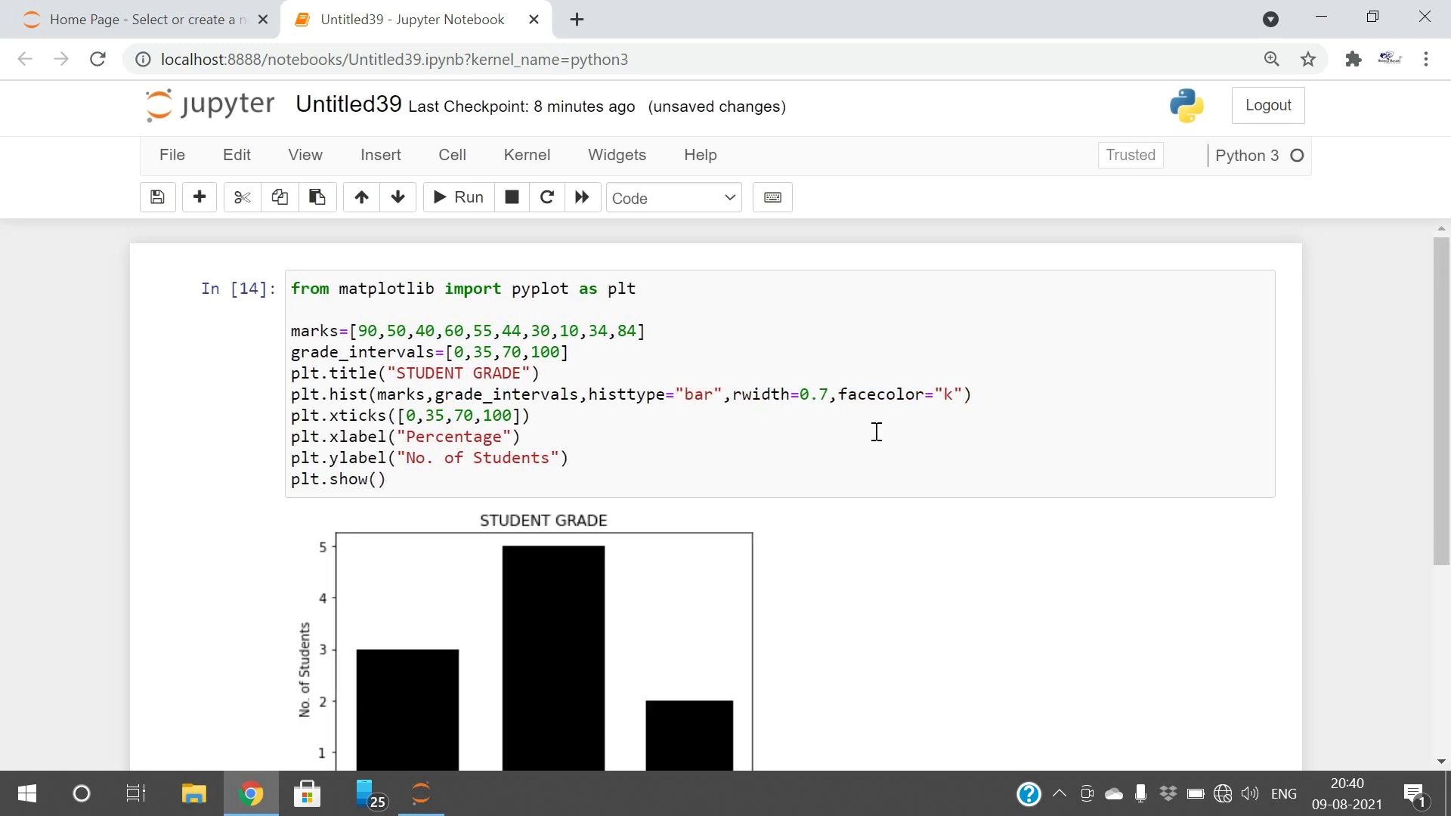
click(810, 410)
click(793, 396)
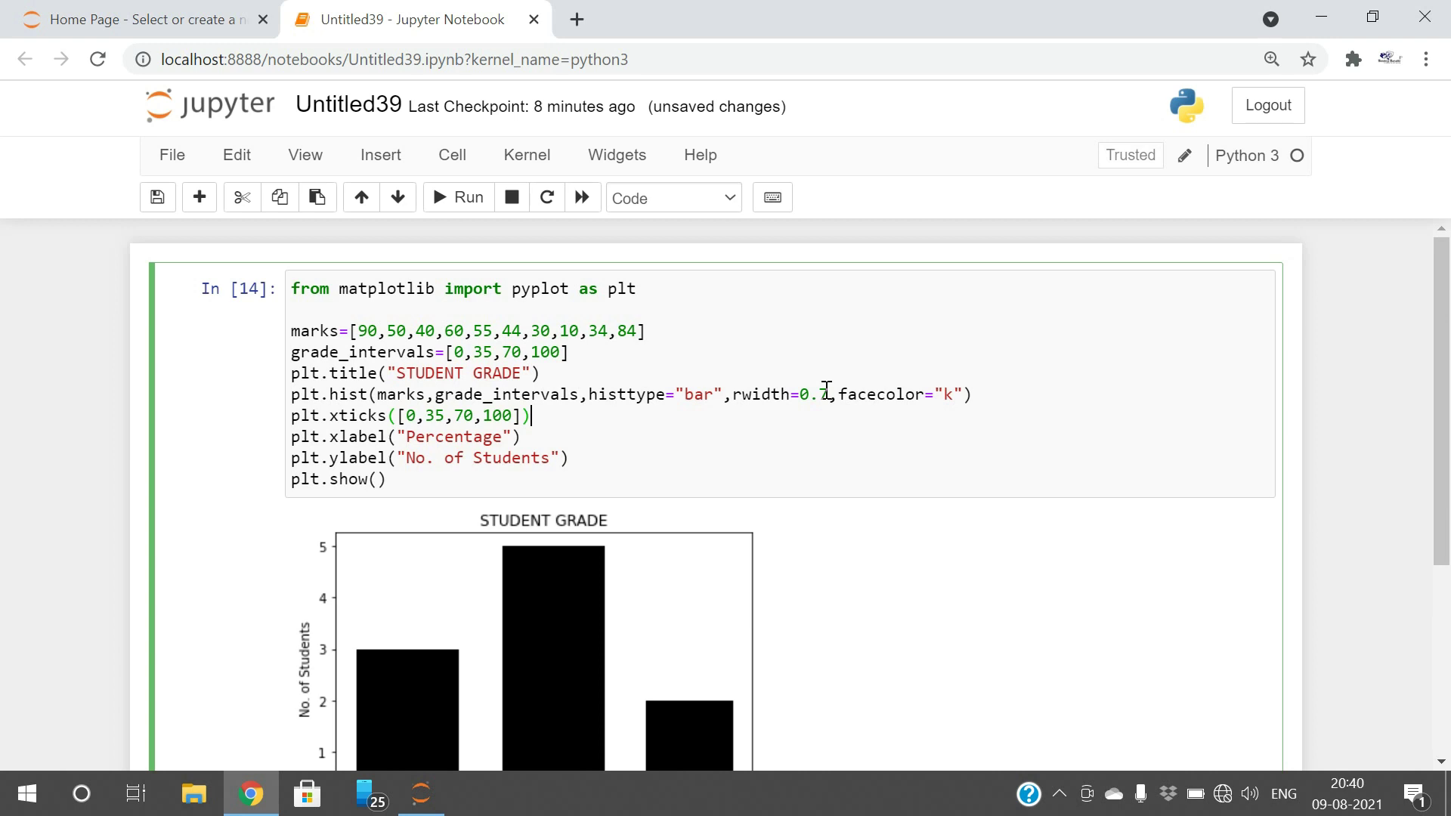
key(Down)
Step: Set facecolor to "blue" and rerun the cell to draw blue bars
click(954, 393)
key(BackSpace)
text(blue)
key(shift+Return)
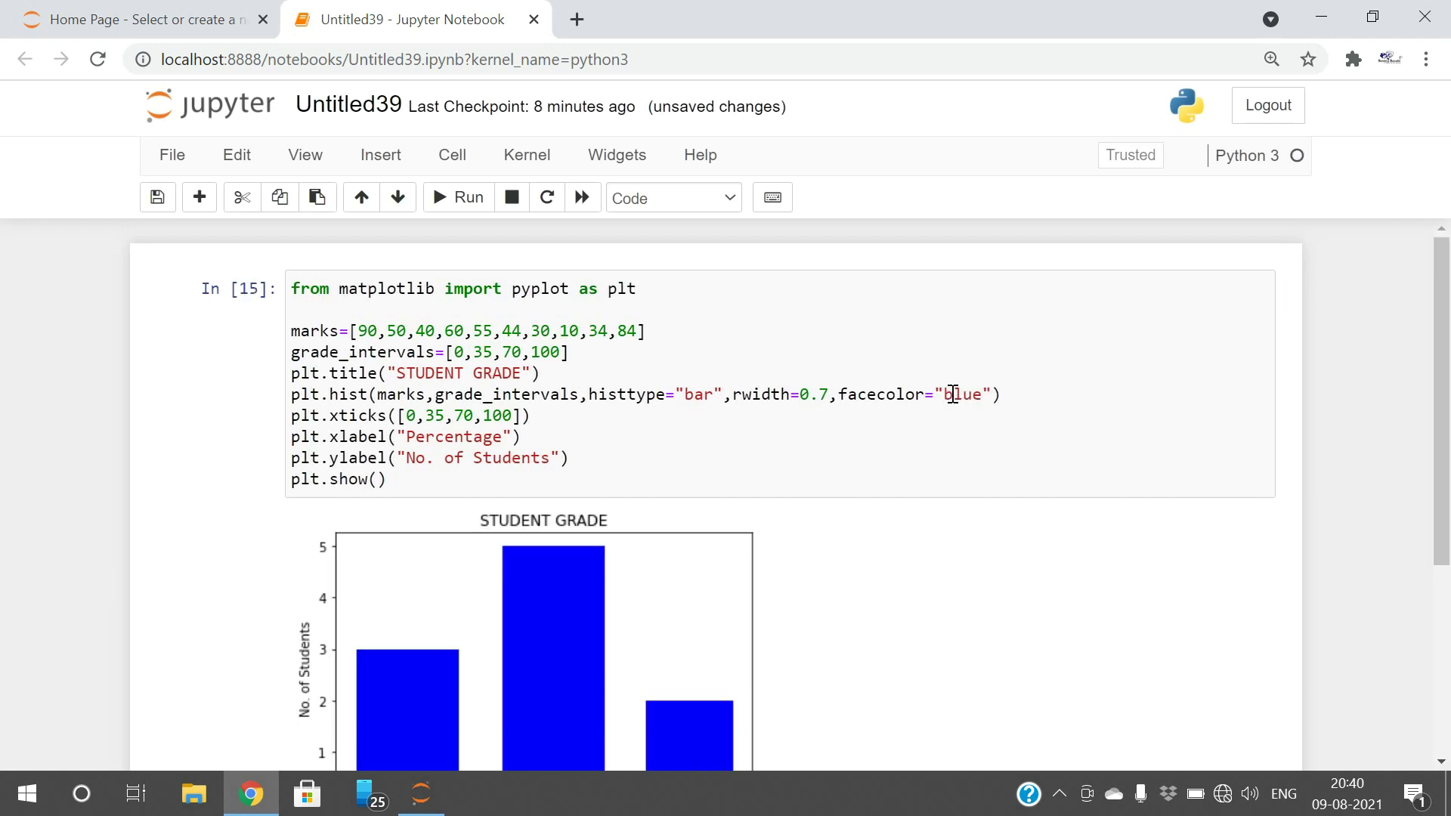
scroll(955, 541, down, 2)
scroll(949, 552, up, 1)
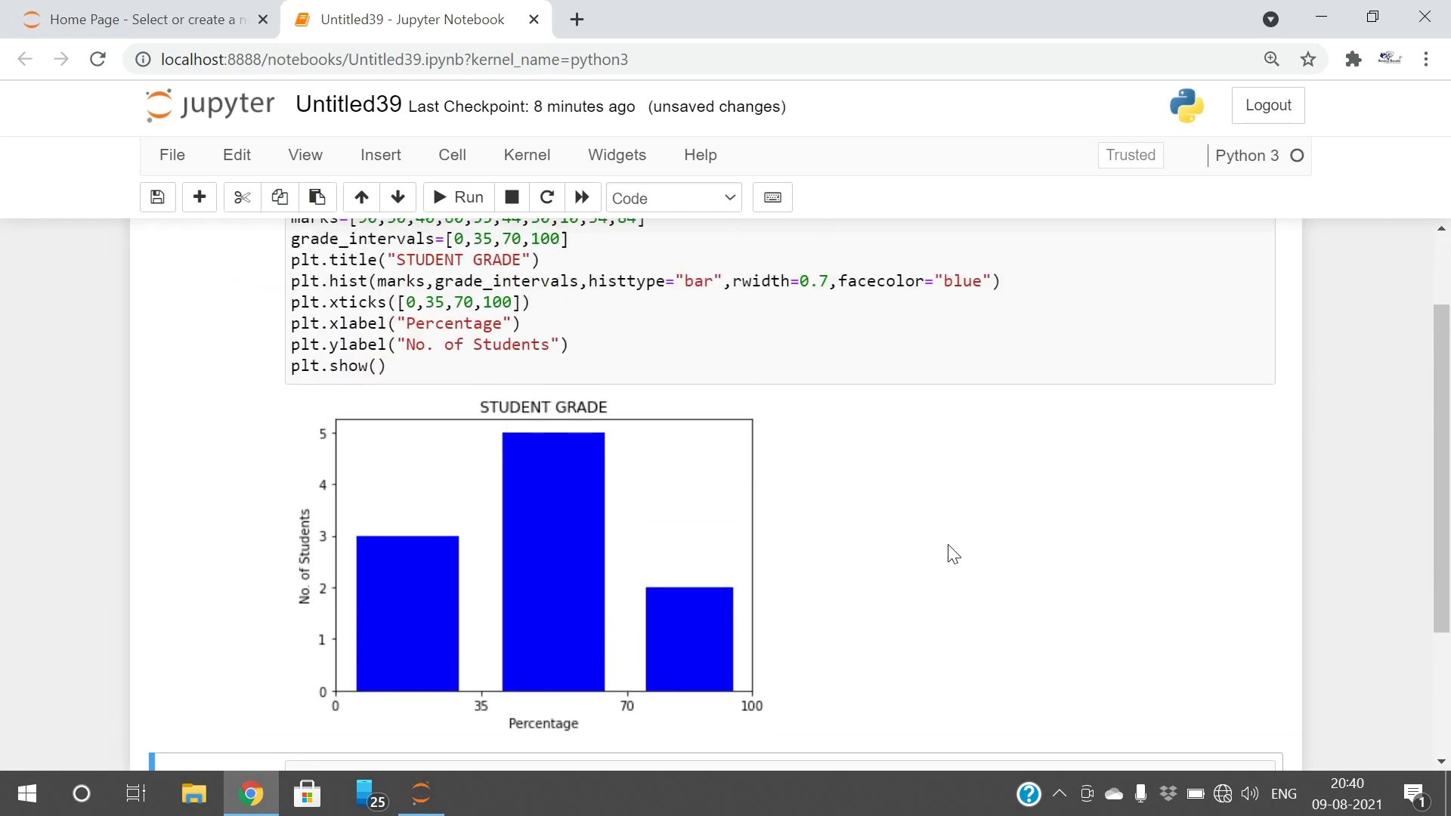
click(346, 260)
drag(1450, 522, 1449, 496)
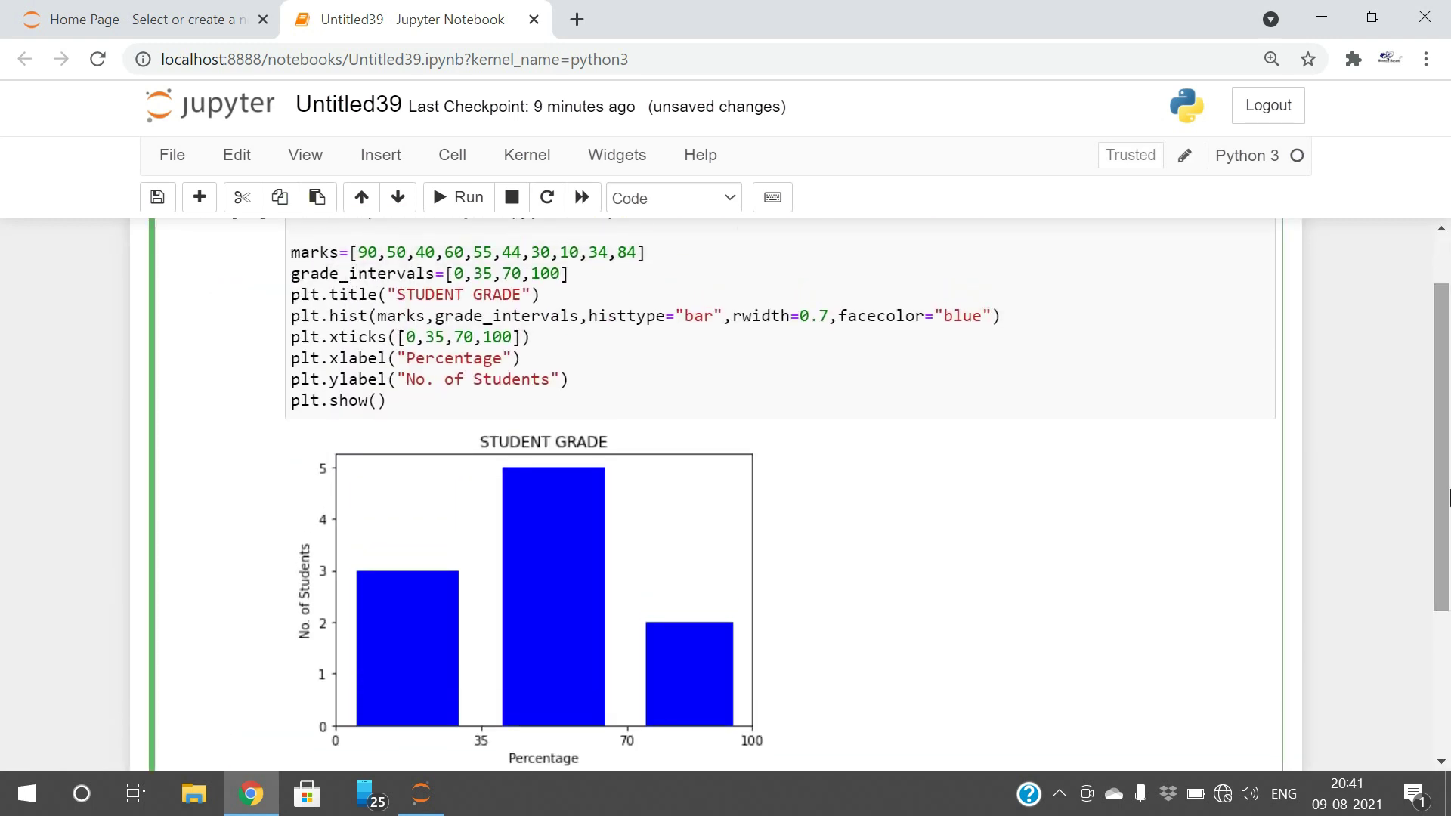